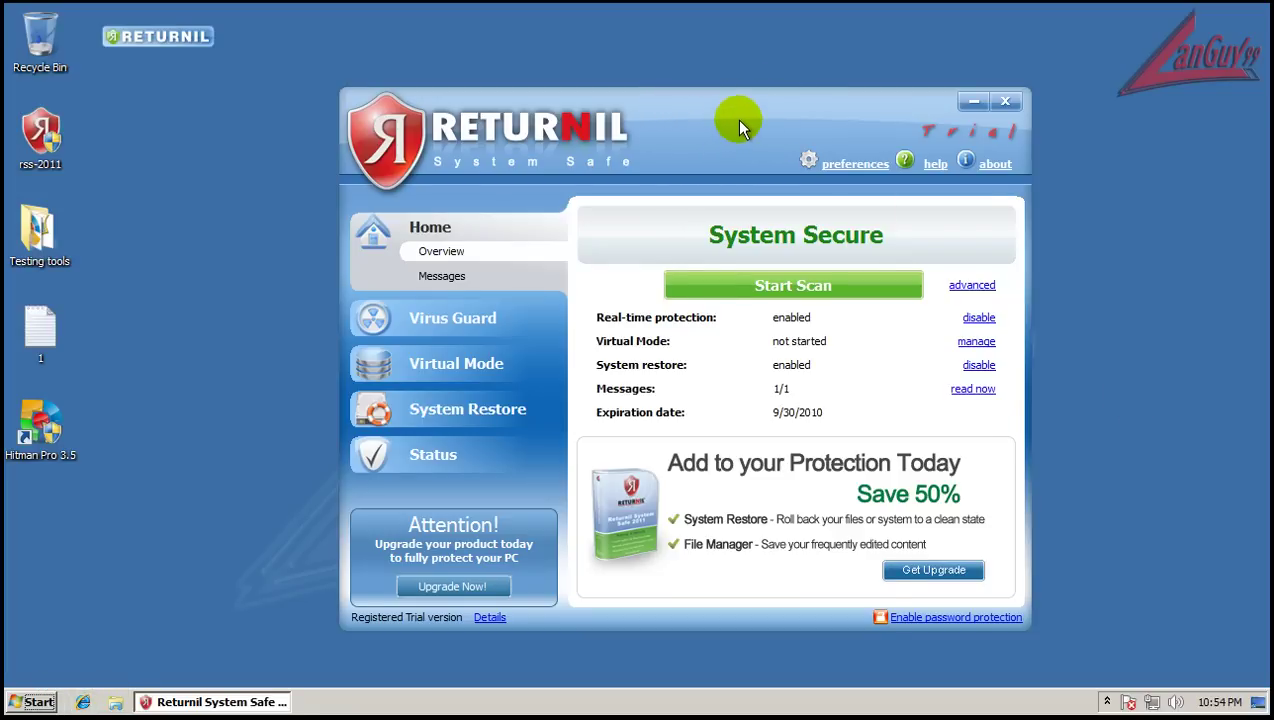
Step: Review the Virus Guard, Virtual Mode, System Restore and Status overview pages of Returnil System Safe
left_click_drag(736, 120, 714, 128)
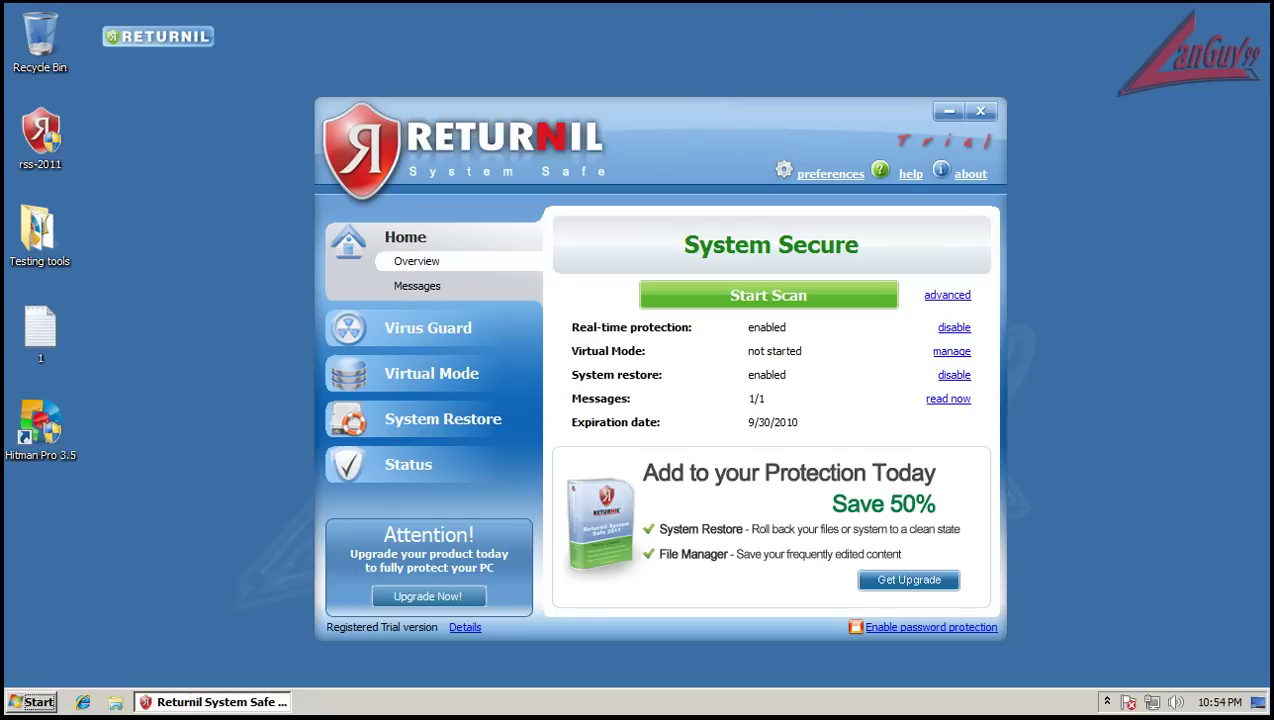
left_click(876, 38)
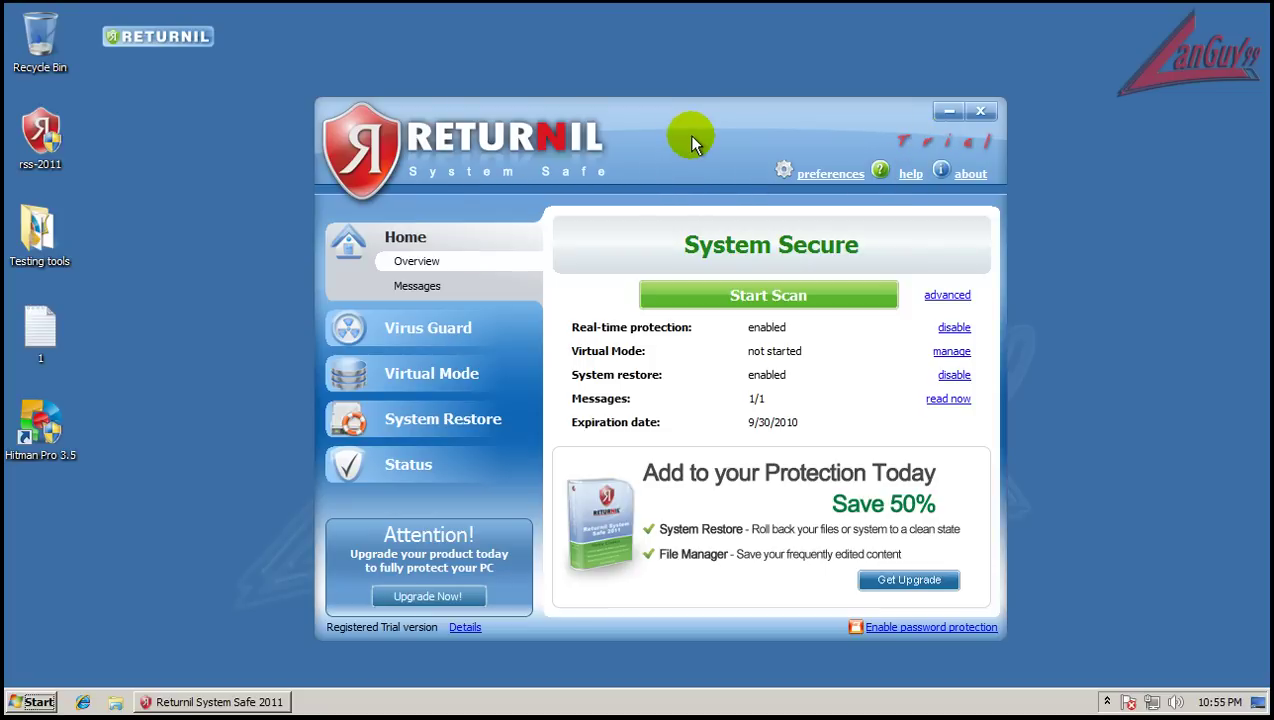
left_click(440, 328)
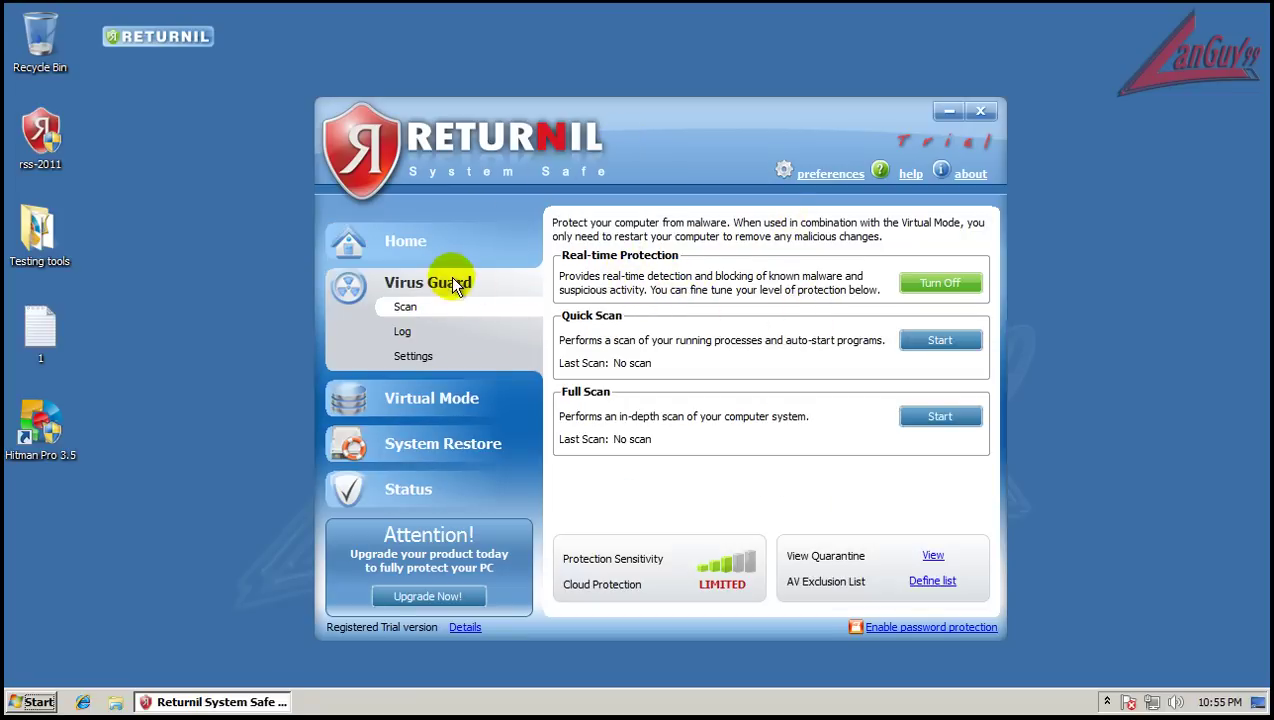
left_click(440, 397)
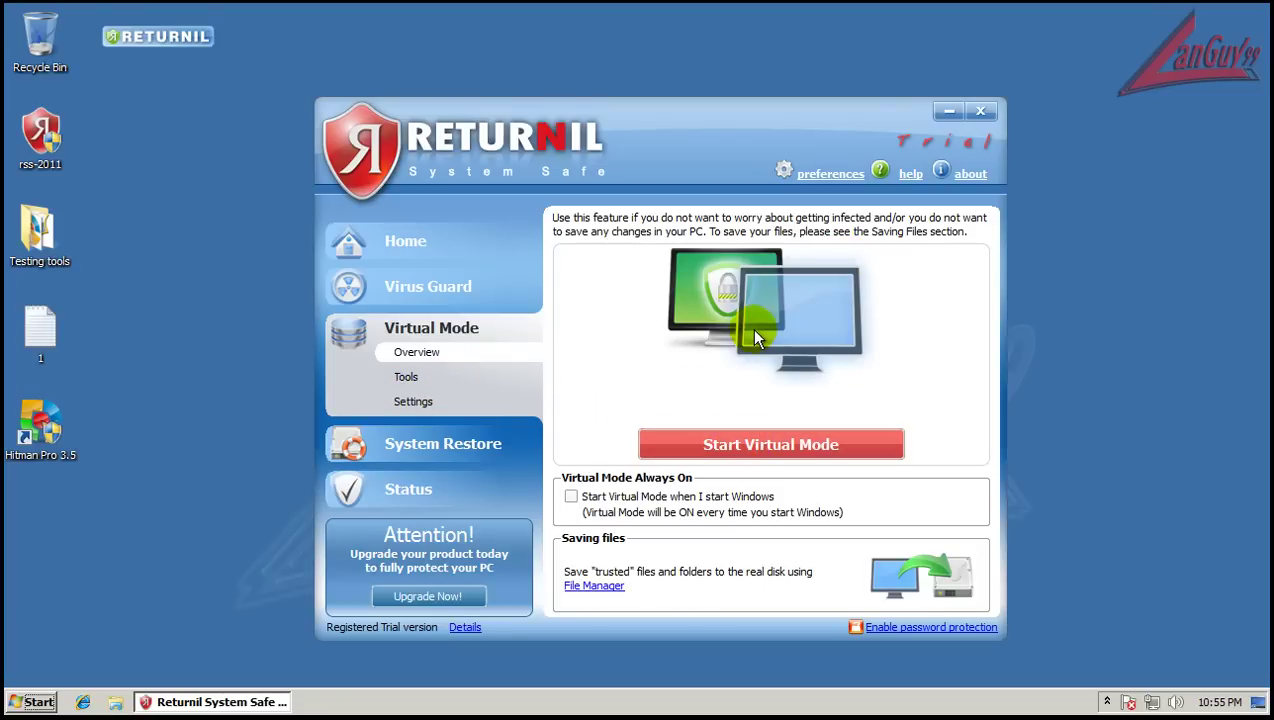
left_click(410, 460)
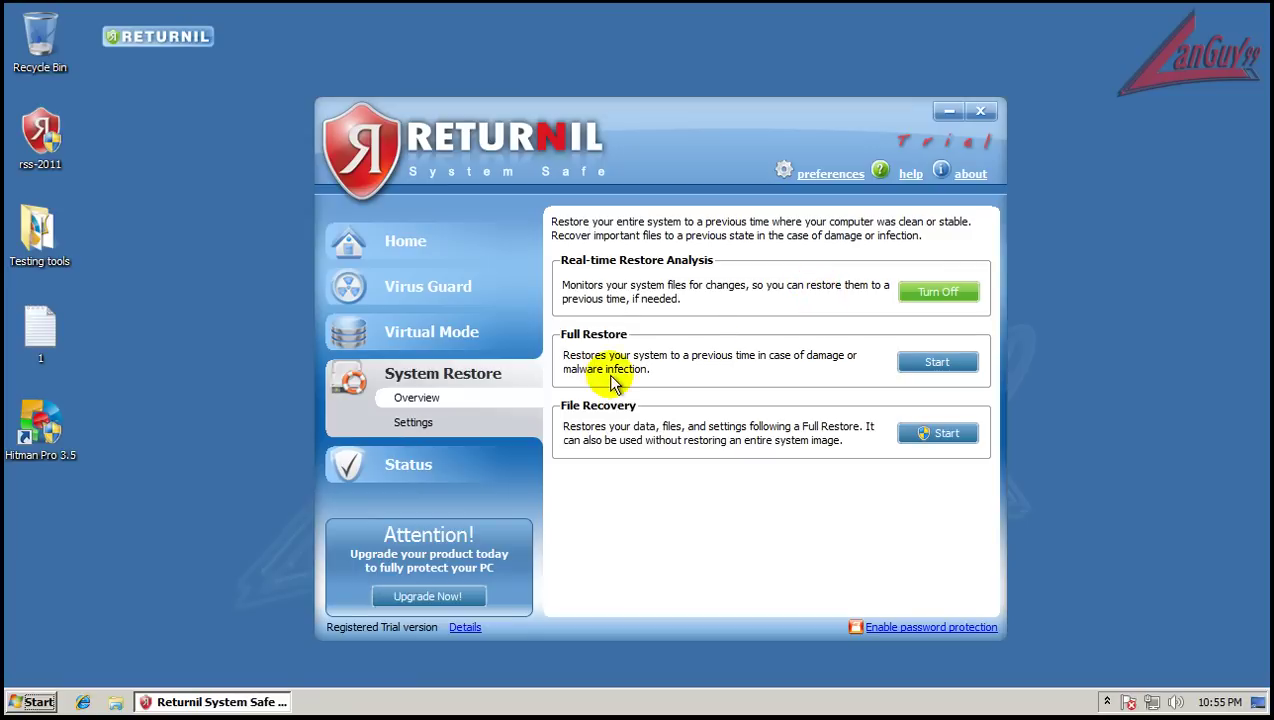
left_click(432, 470)
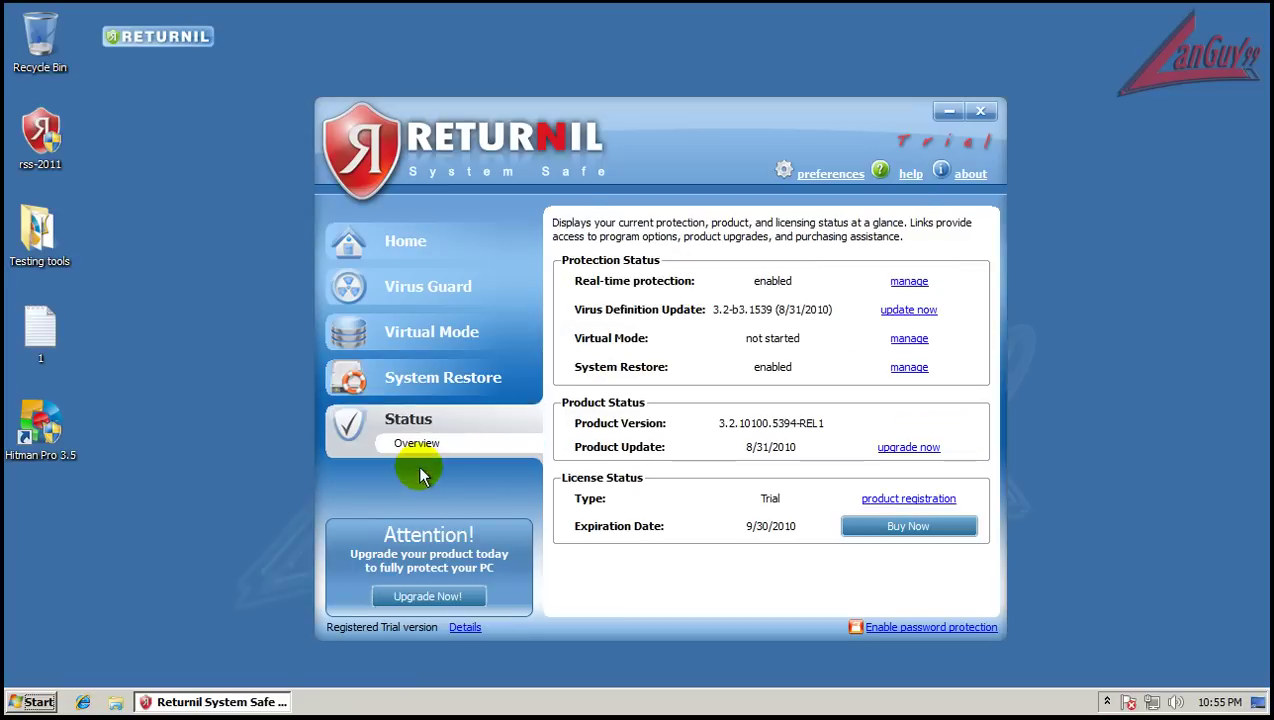
Step: Request a virus definition update, dismiss the update notification and return to the Home overview
left_click(889, 316)
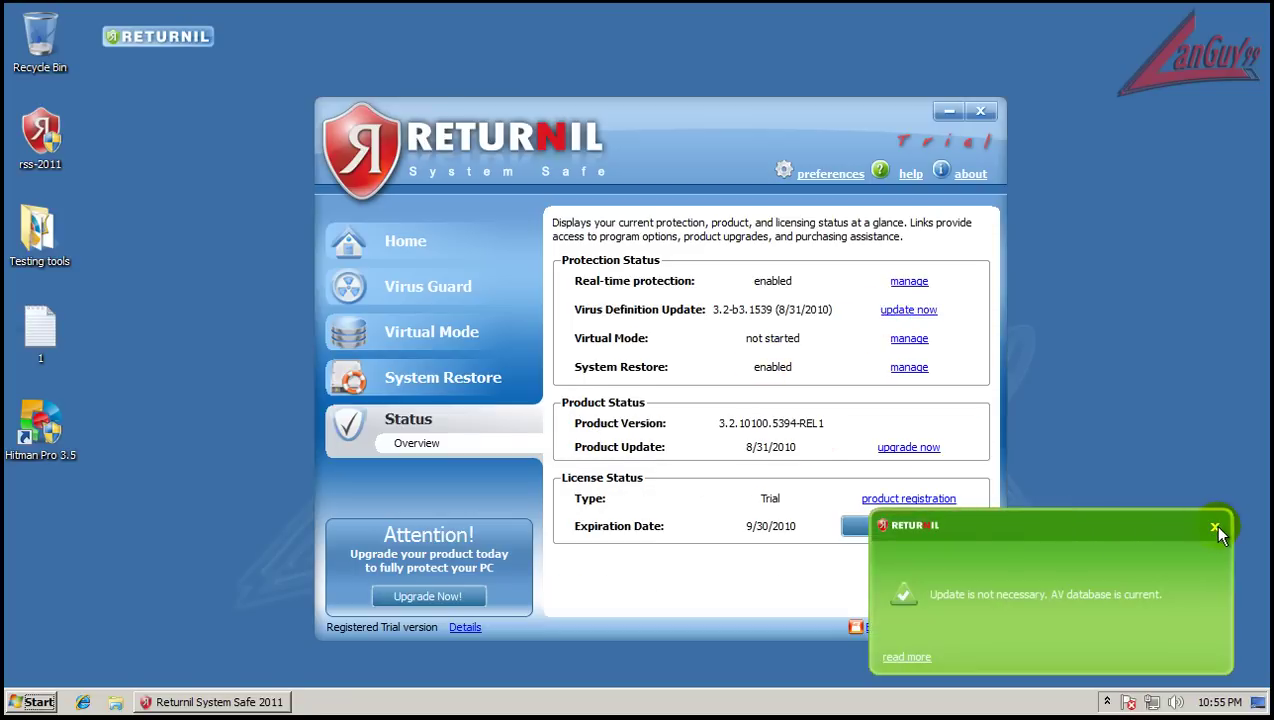
left_click(1214, 529)
left_click(400, 242)
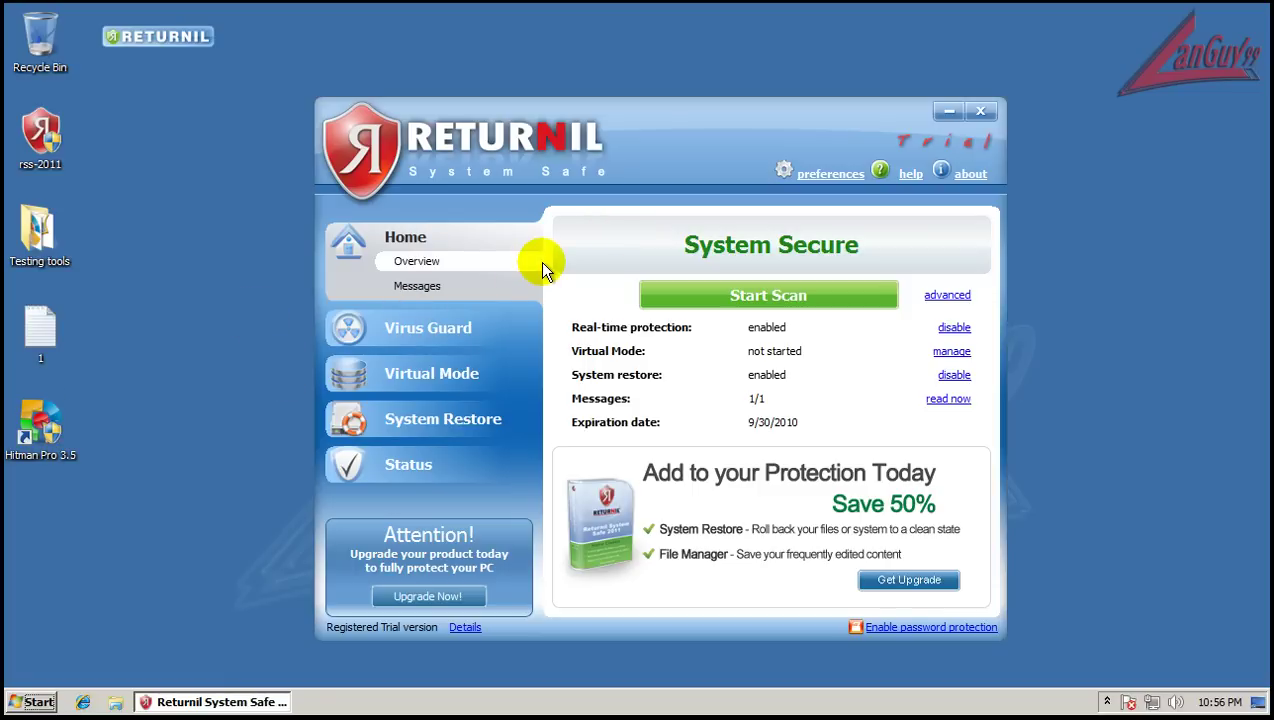
Step: Start Virtual Mode, accept its save-your-work notice and close the Returnil window
left_click(453, 370)
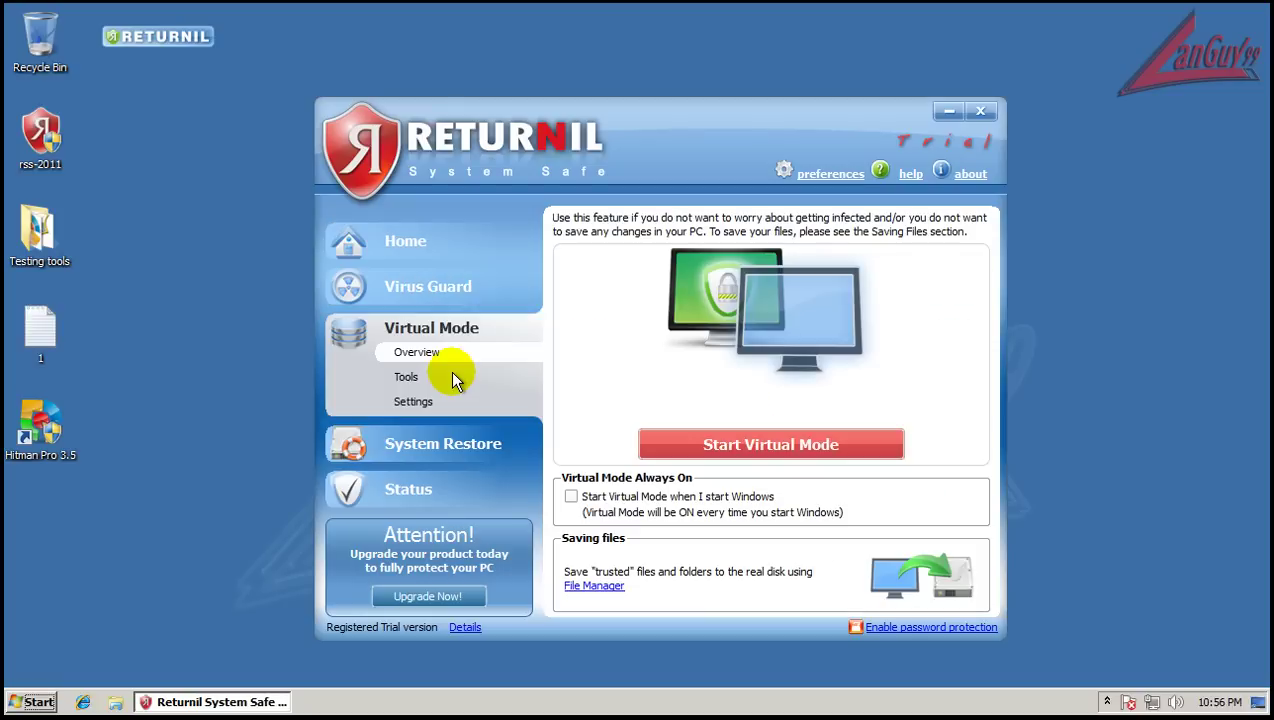
left_click(757, 441)
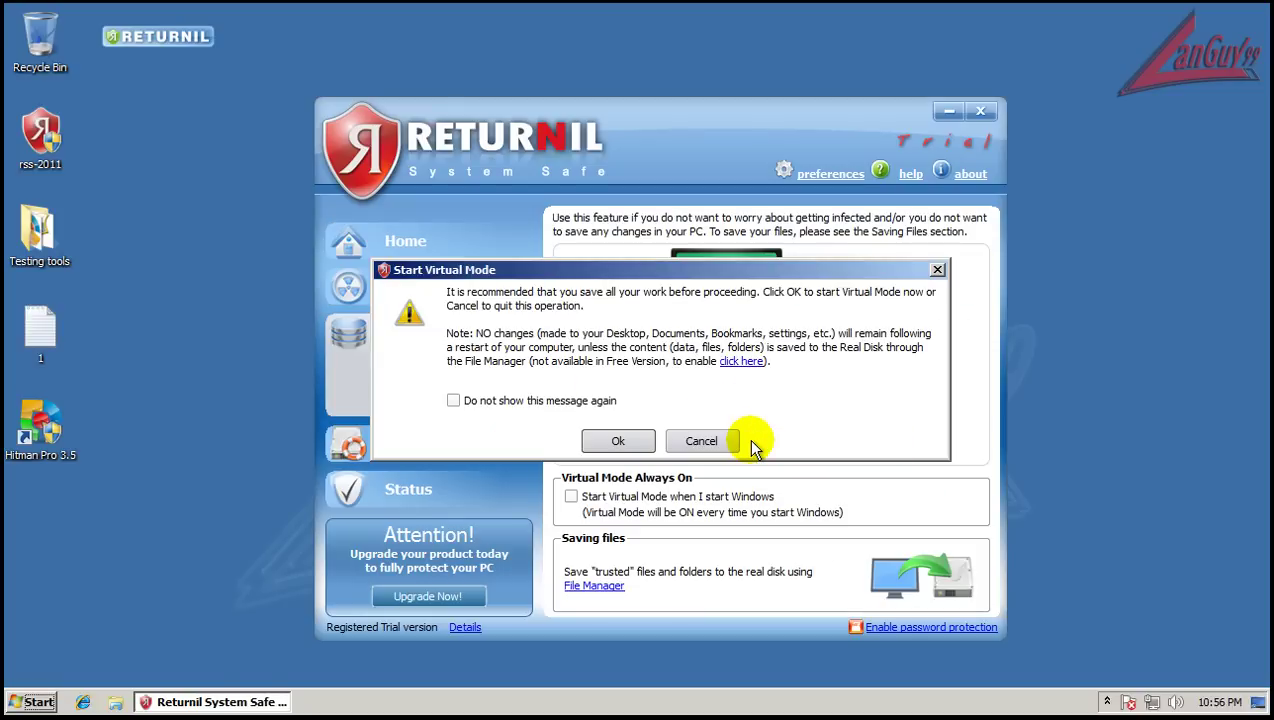
left_click(612, 441)
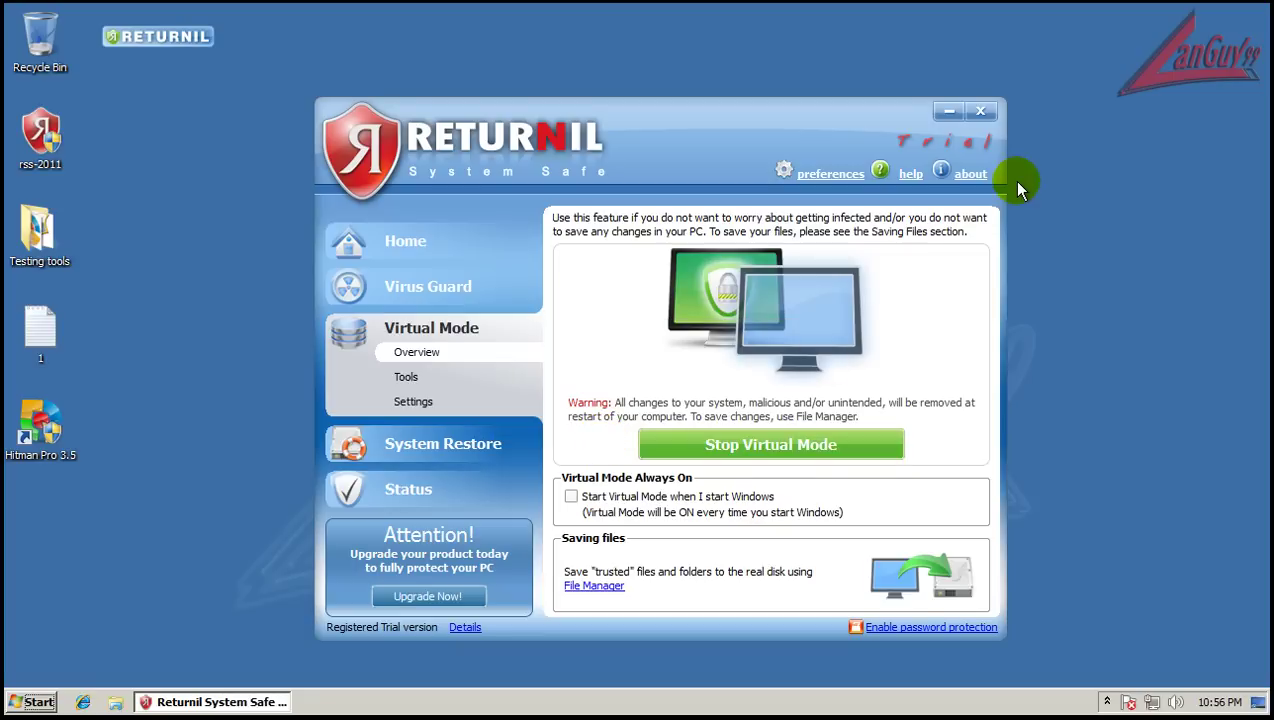
left_click(984, 113)
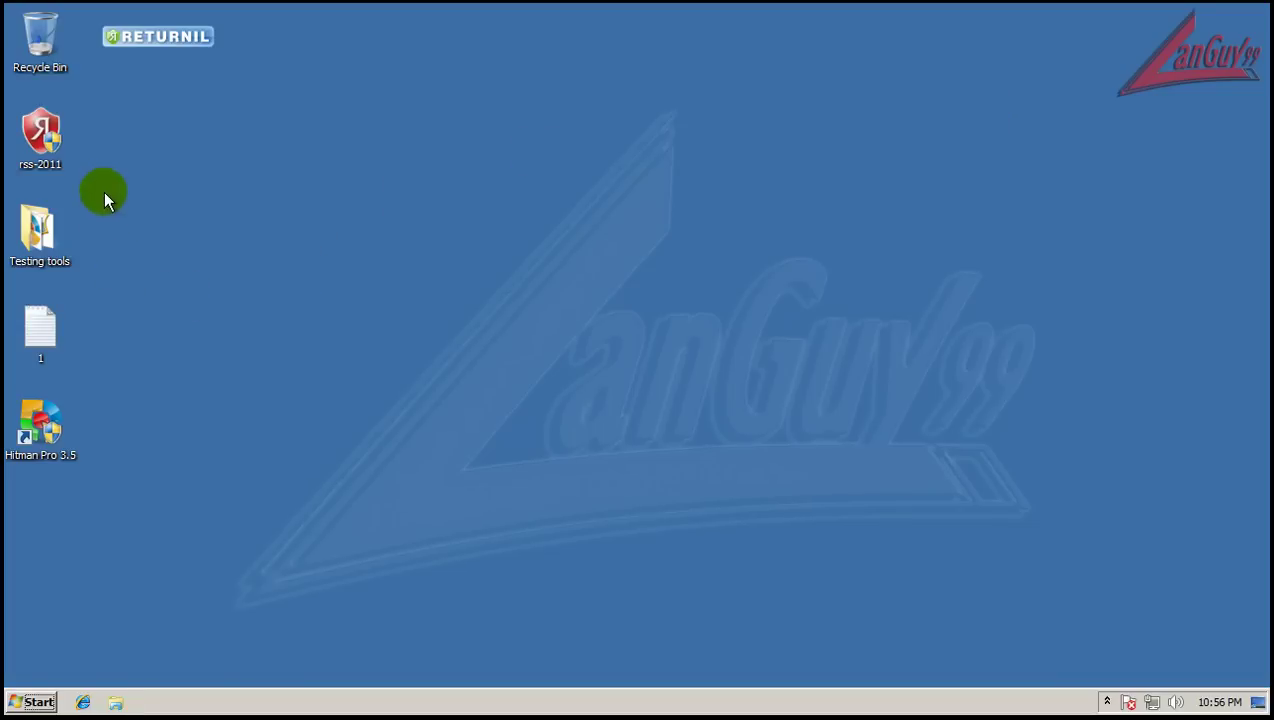
Step: Switch to Internet Explorer beside the desktop icons, postpone its first-run setup and open the desktop text file 1
double_click(37, 228)
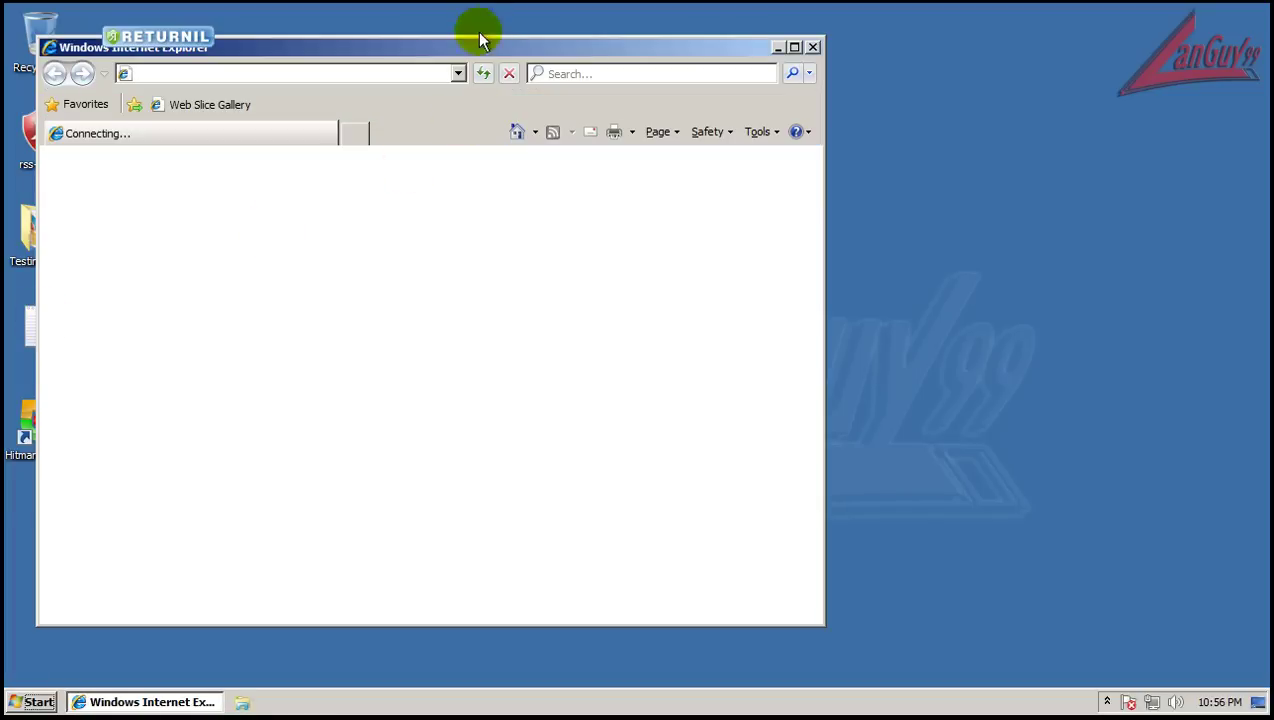
left_click_drag(479, 53, 921, 31)
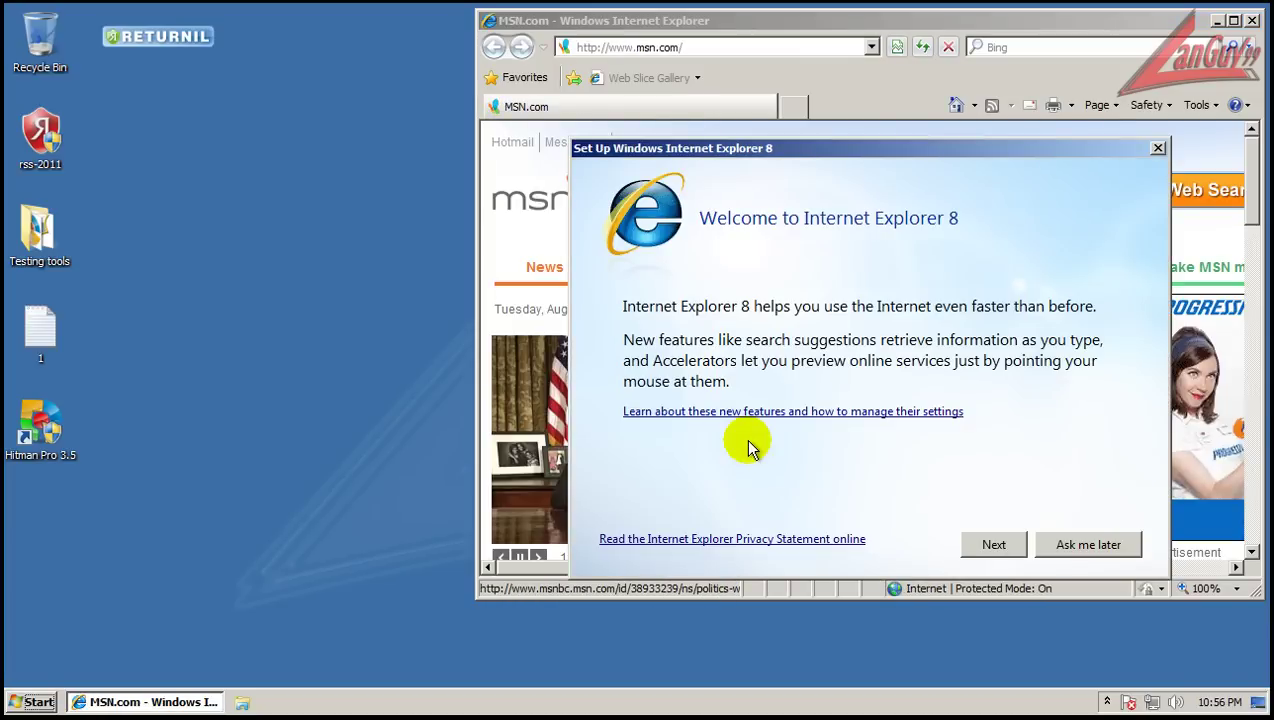
left_click(1060, 545)
left_click(38, 330)
left_click(864, 107)
left_click_drag(408, 125, 12, 350)
key("ctrl+c")
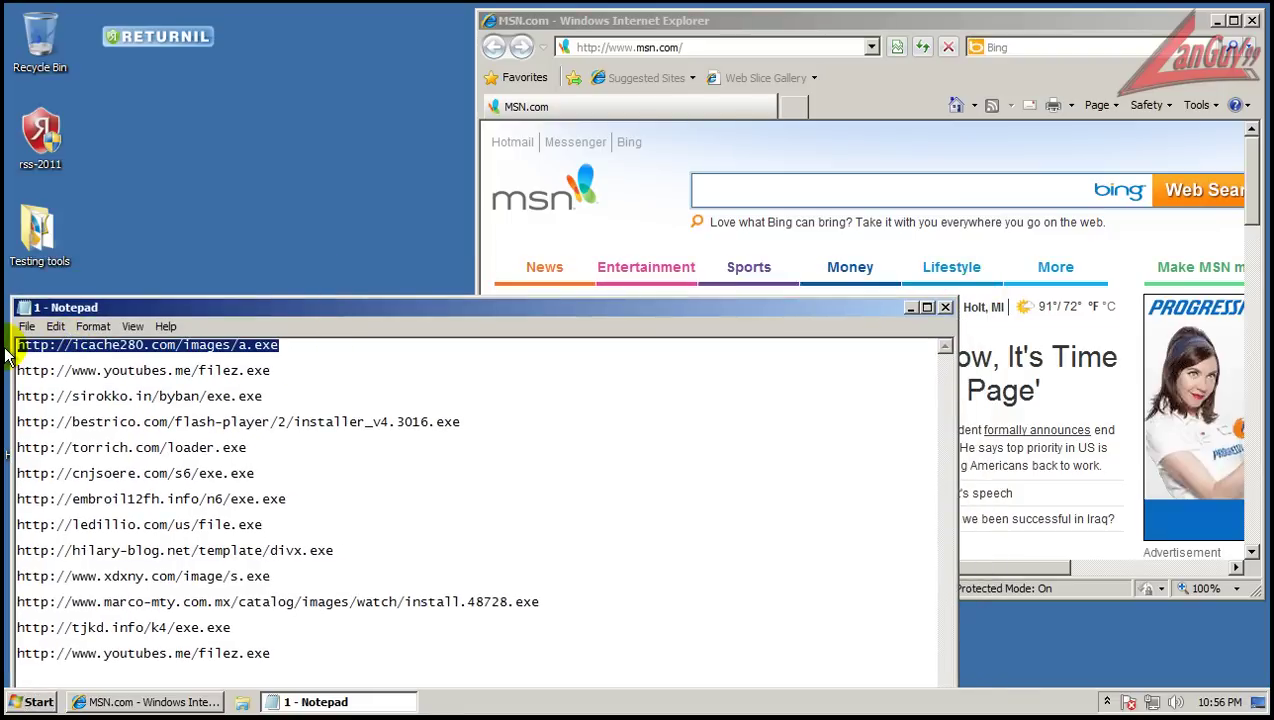
left_click(725, 47)
key("ctrl+v")
key("Return")
left_click(606, 364)
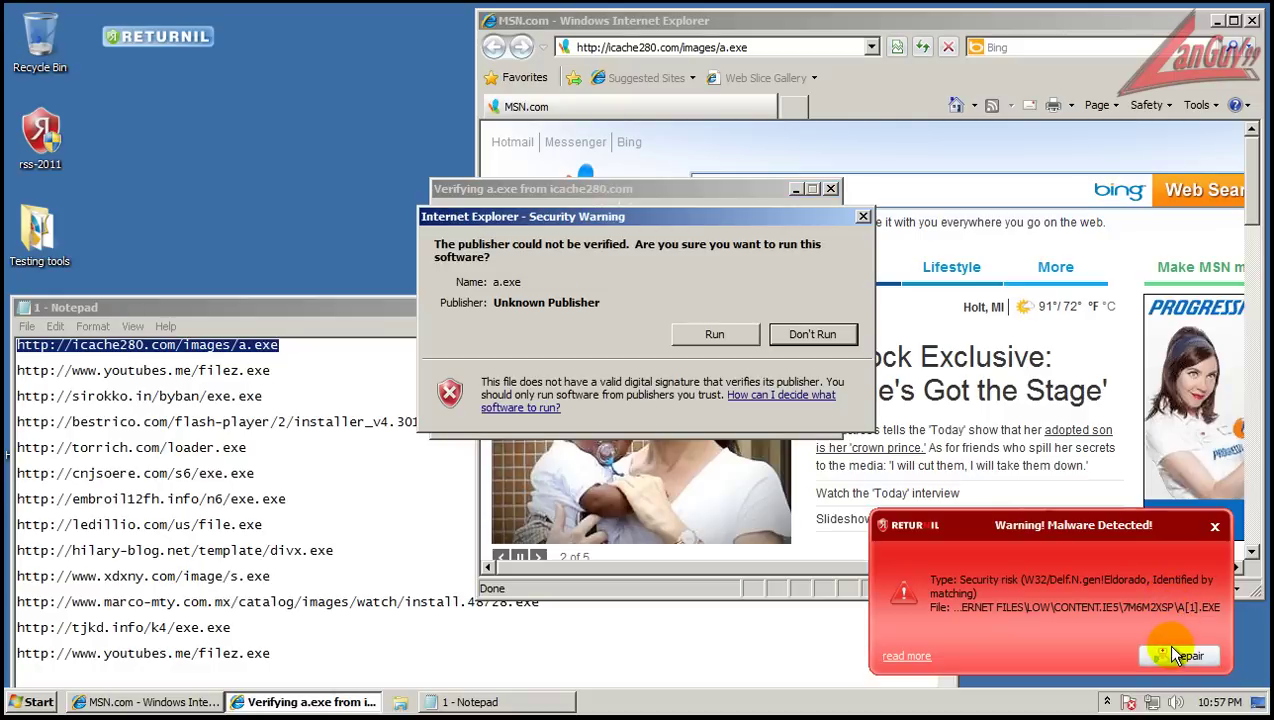
left_click(719, 333)
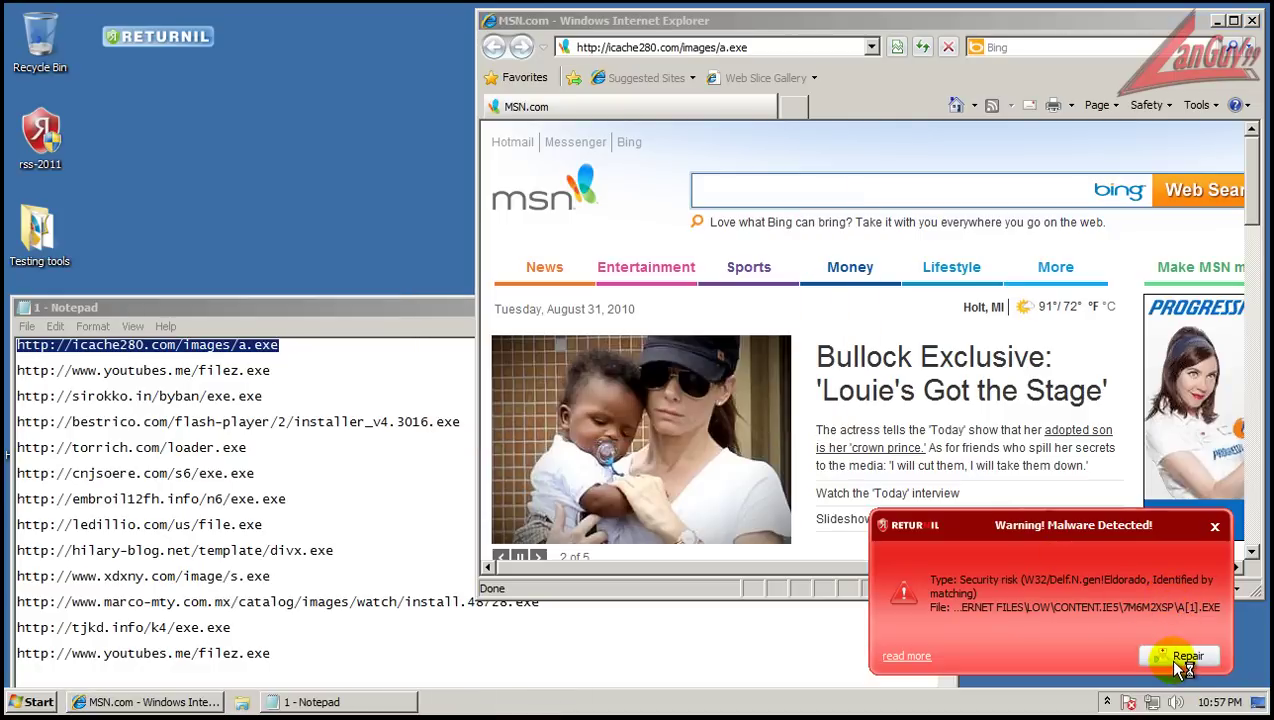
Step: Repair the threat detected in a[1].exe, close the crashed program and close the repair summary
left_click(1180, 658)
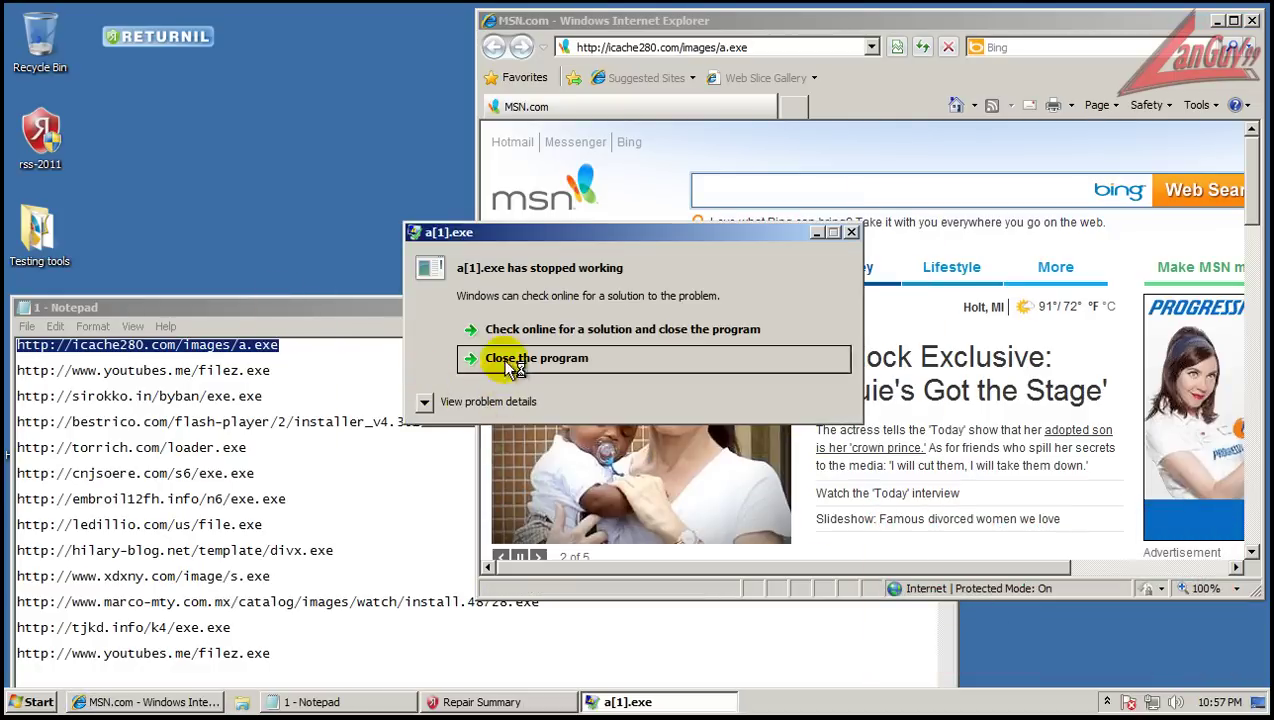
left_click(512, 362)
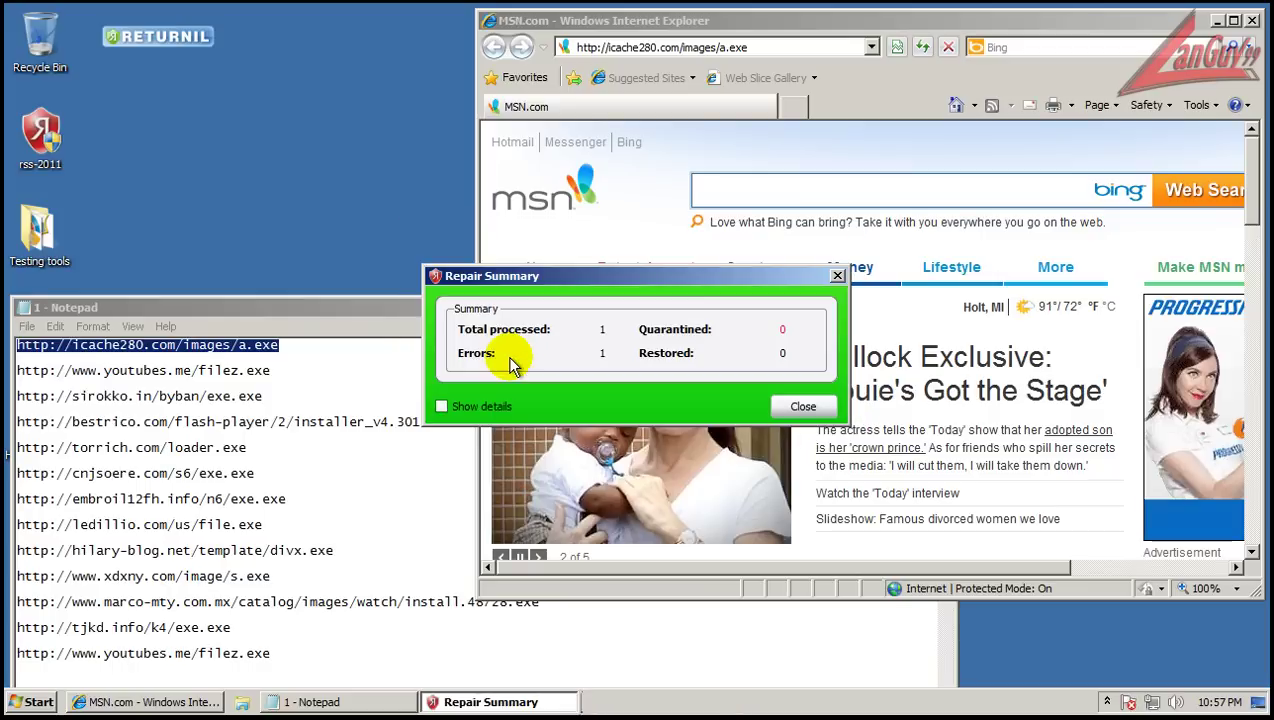
left_click(802, 407)
left_click(281, 373)
double_click(265, 360)
key("ctrl+c")
left_click(750, 47)
key("ctrl+v")
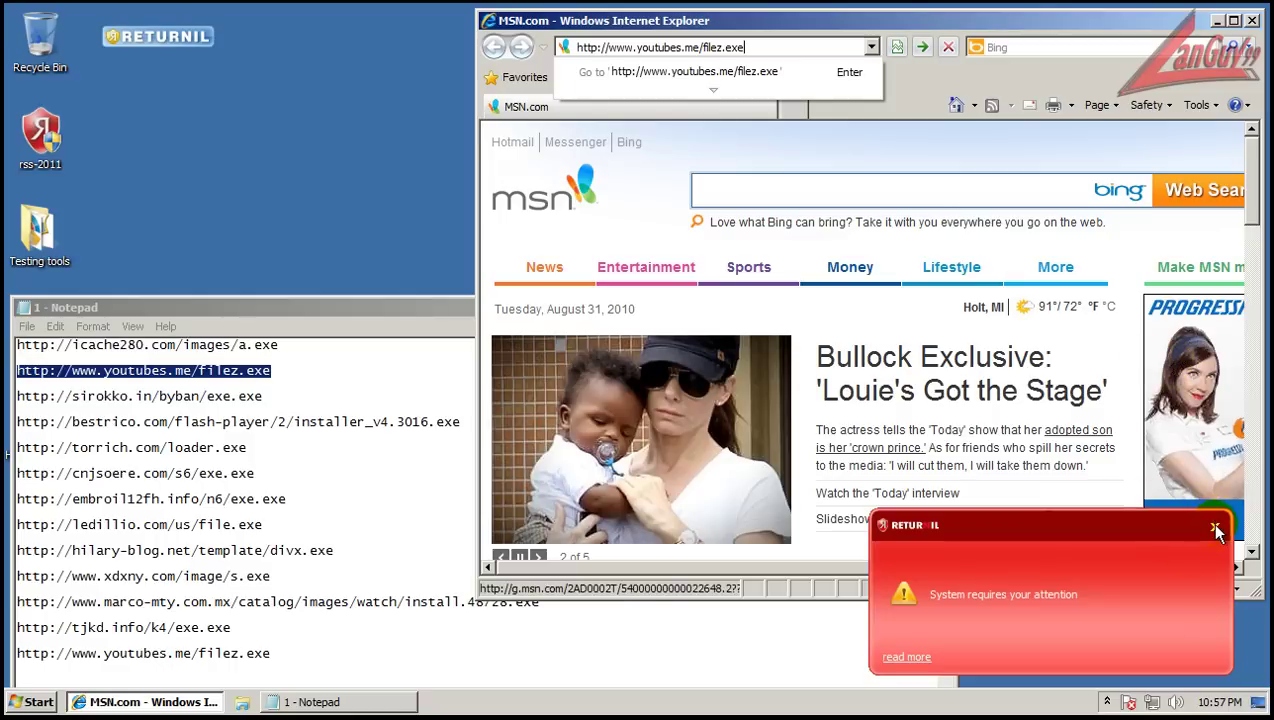
left_click(1215, 526)
left_click(810, 48)
key("Return")
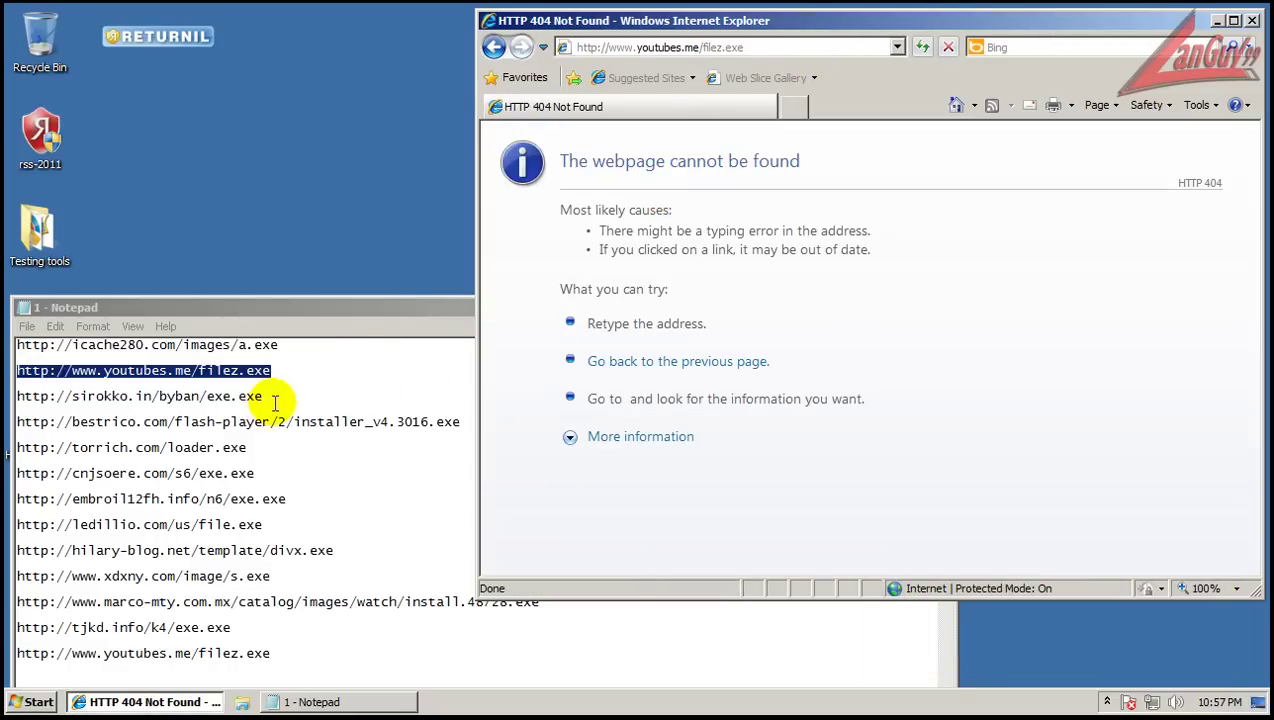
left_click(258, 392)
double_click(258, 392)
key("ctrl+c")
left_click(773, 47)
key("ctrl+v")
key("Return")
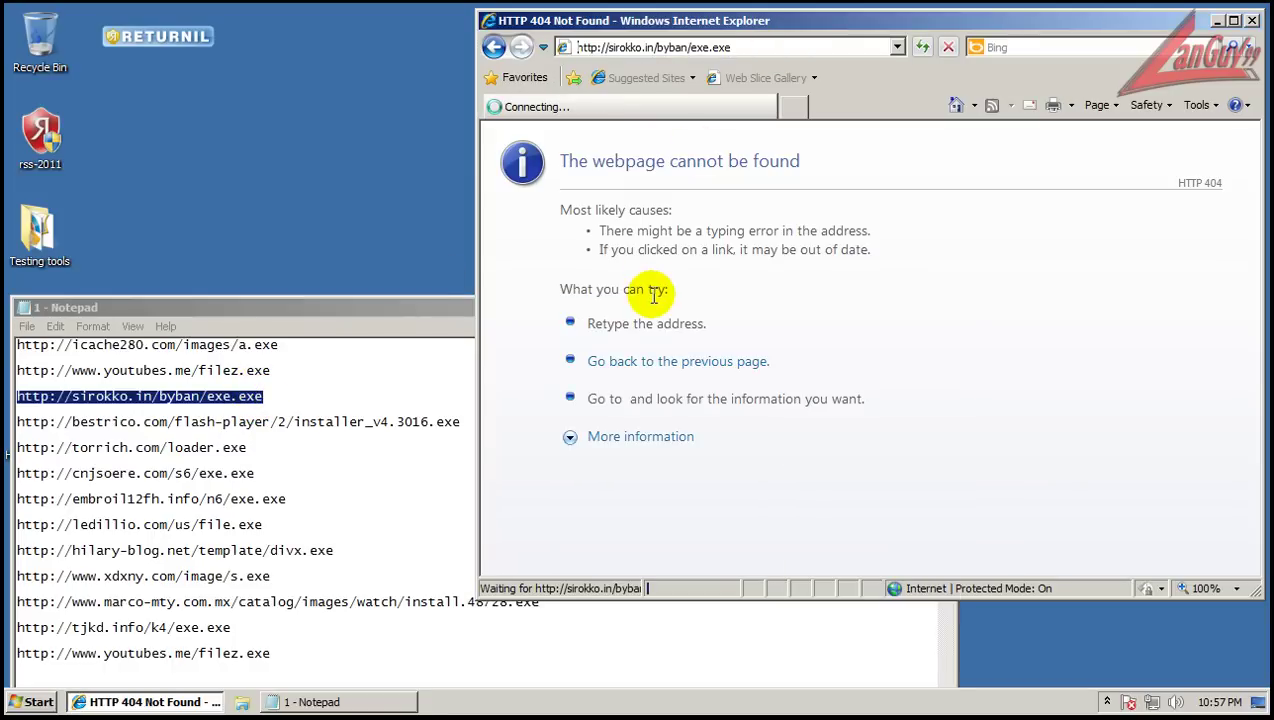
left_click(331, 415)
left_click(460, 421)
key("shift+Home")
key("ctrl+c")
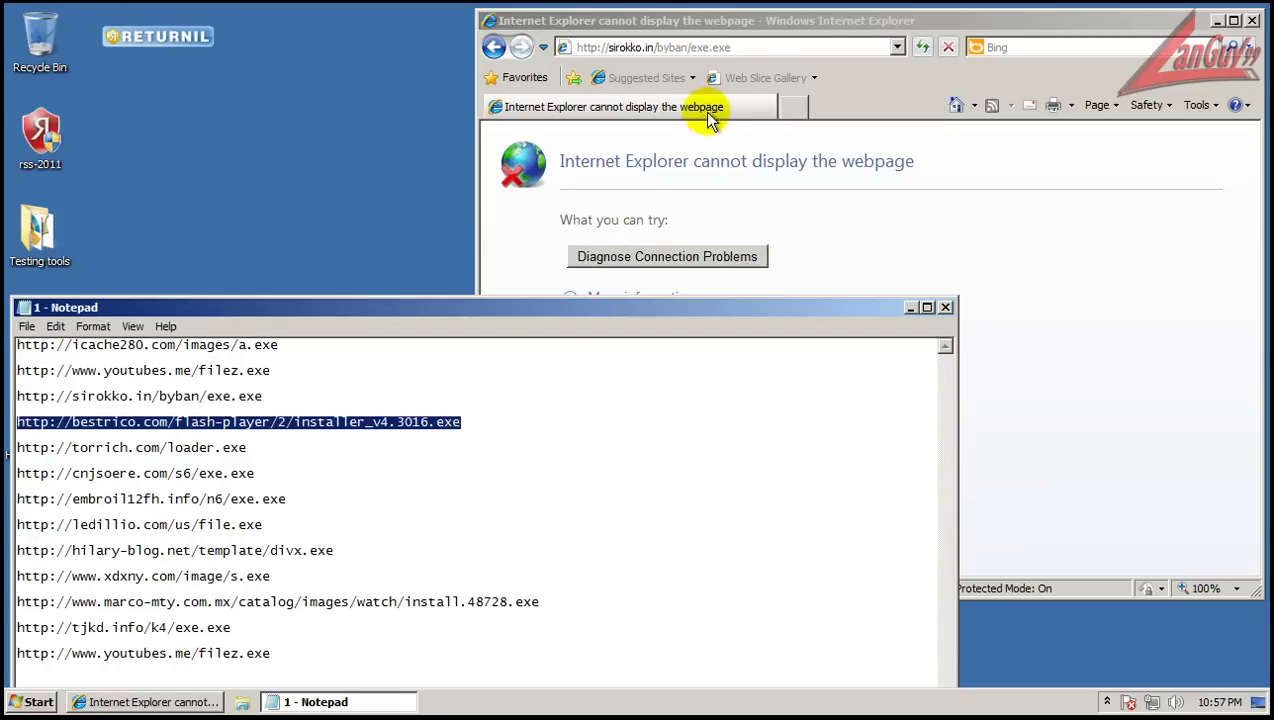
left_click(752, 47)
key("ctrl+v")
key("Return")
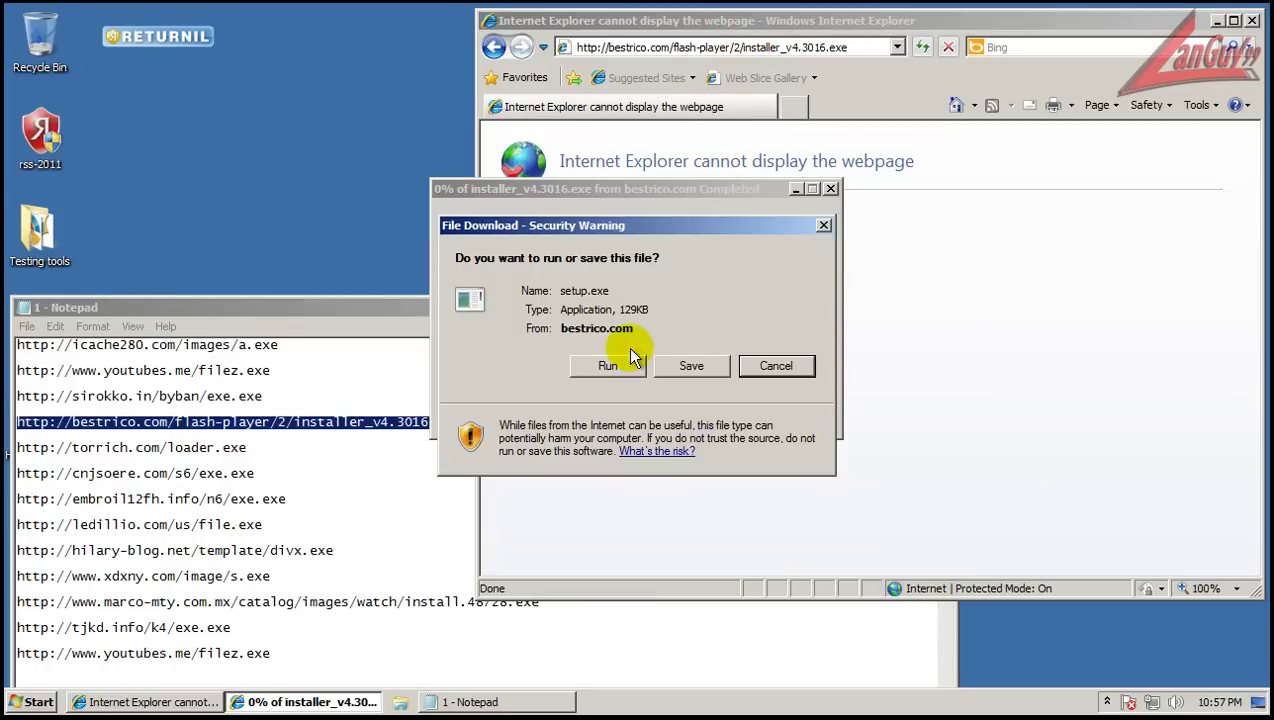
left_click(627, 368)
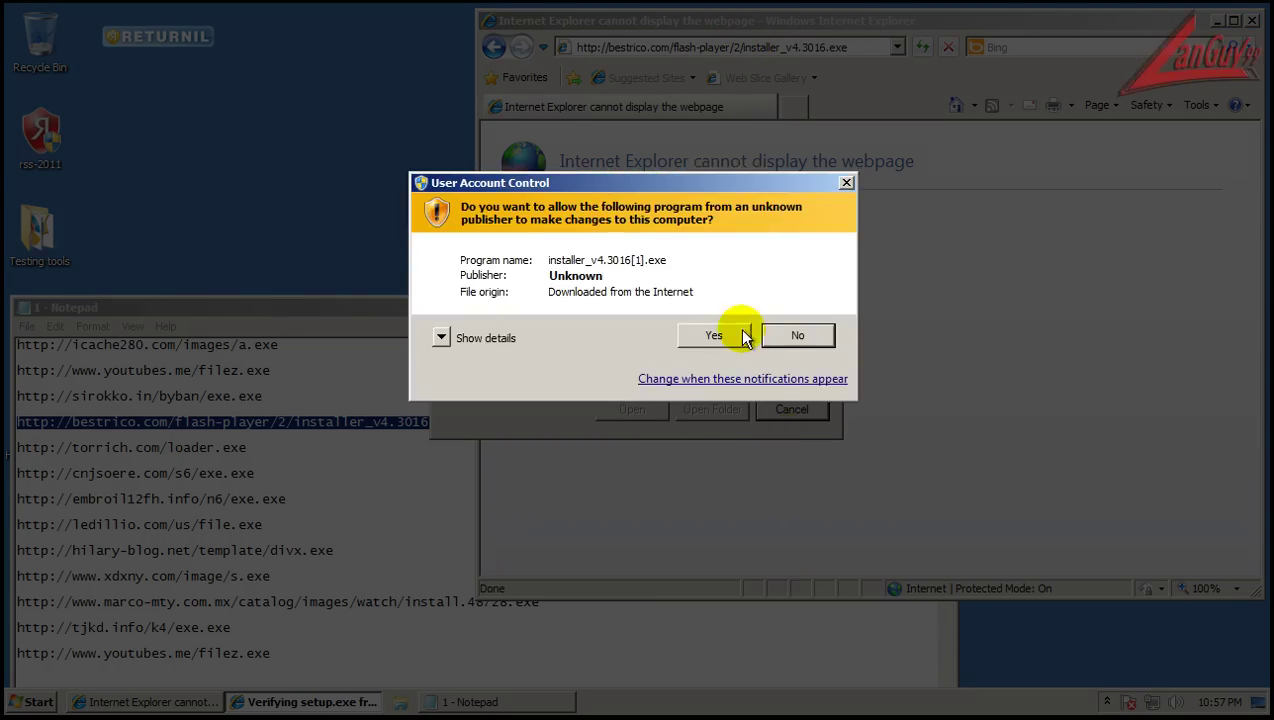
left_click(741, 336)
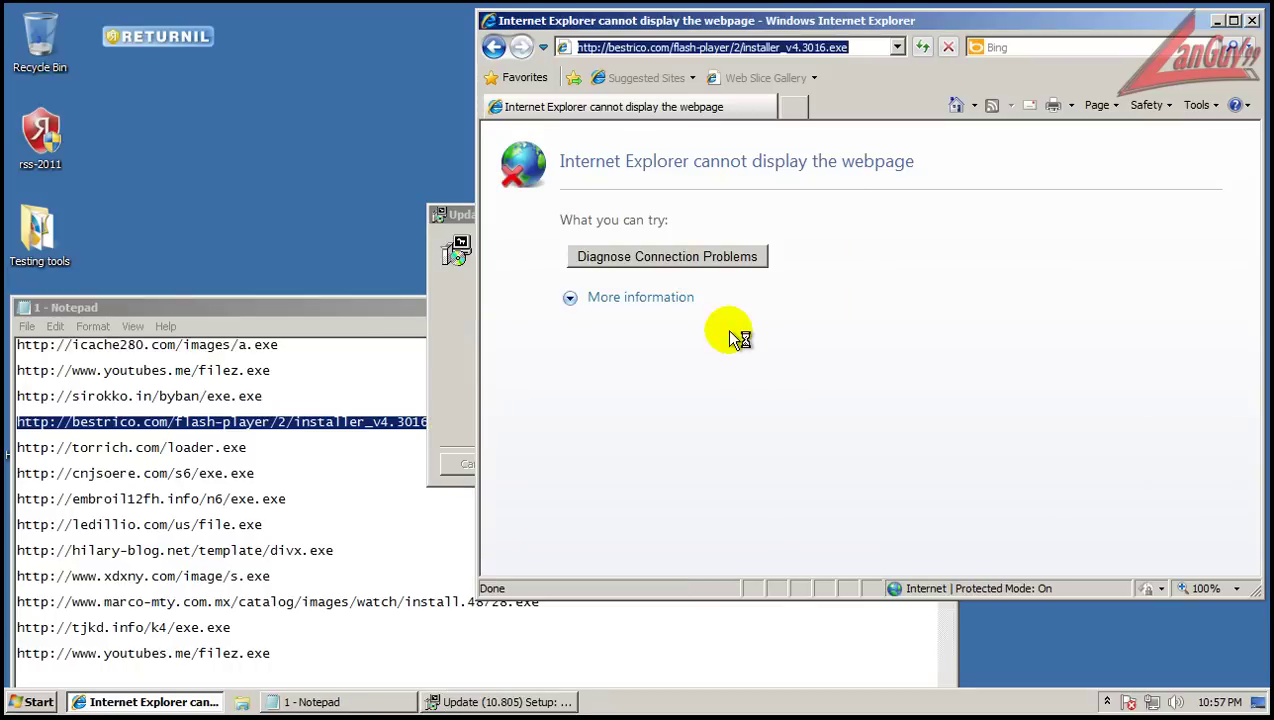
left_click(330, 308)
left_click(242, 447)
key("shift+Home")
key("ctrl+c")
left_click(738, 48)
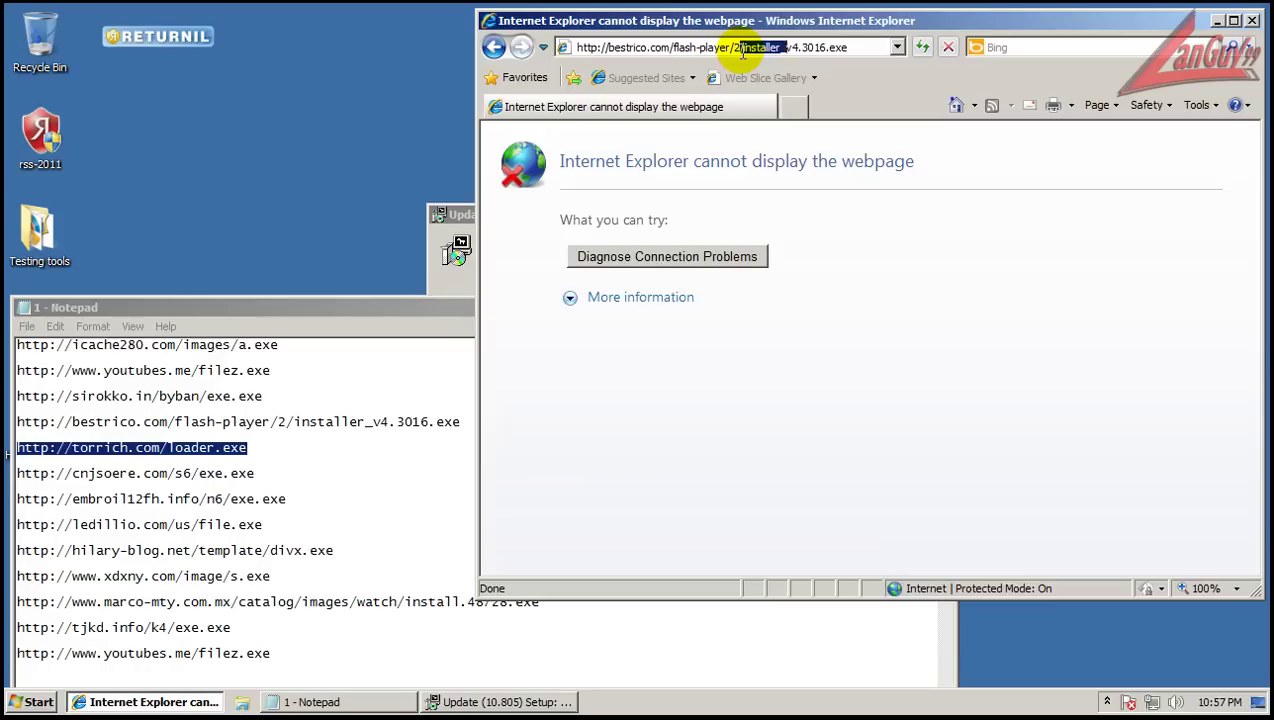
key("ctrl+v")
key("Return")
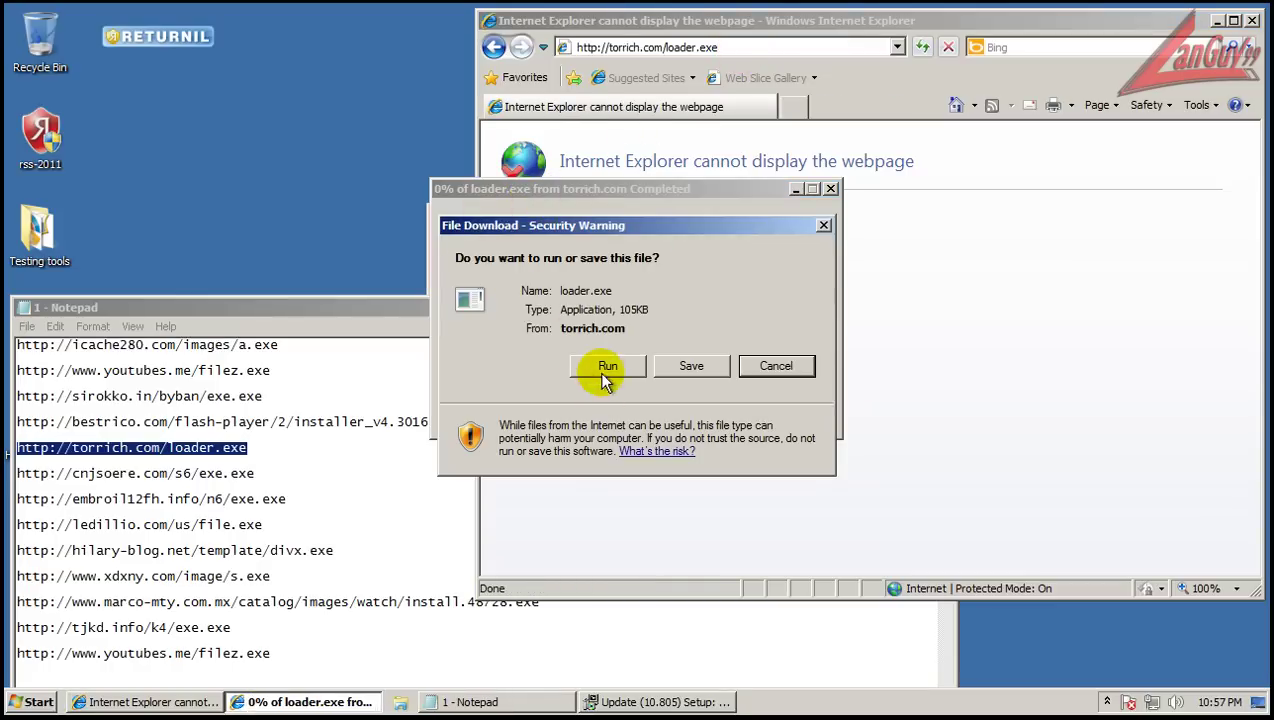
left_click(600, 368)
left_click(726, 342)
left_click(716, 374)
double_click(254, 463)
key("ctrl+c")
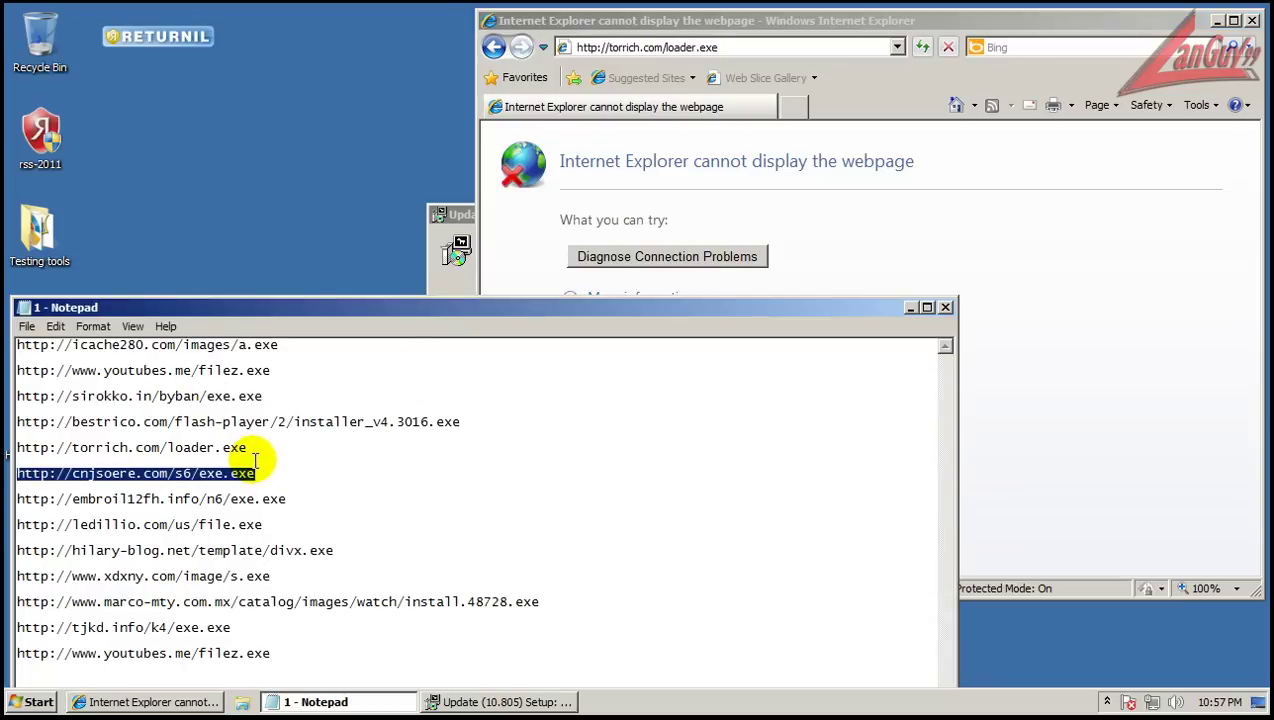
left_click(667, 48)
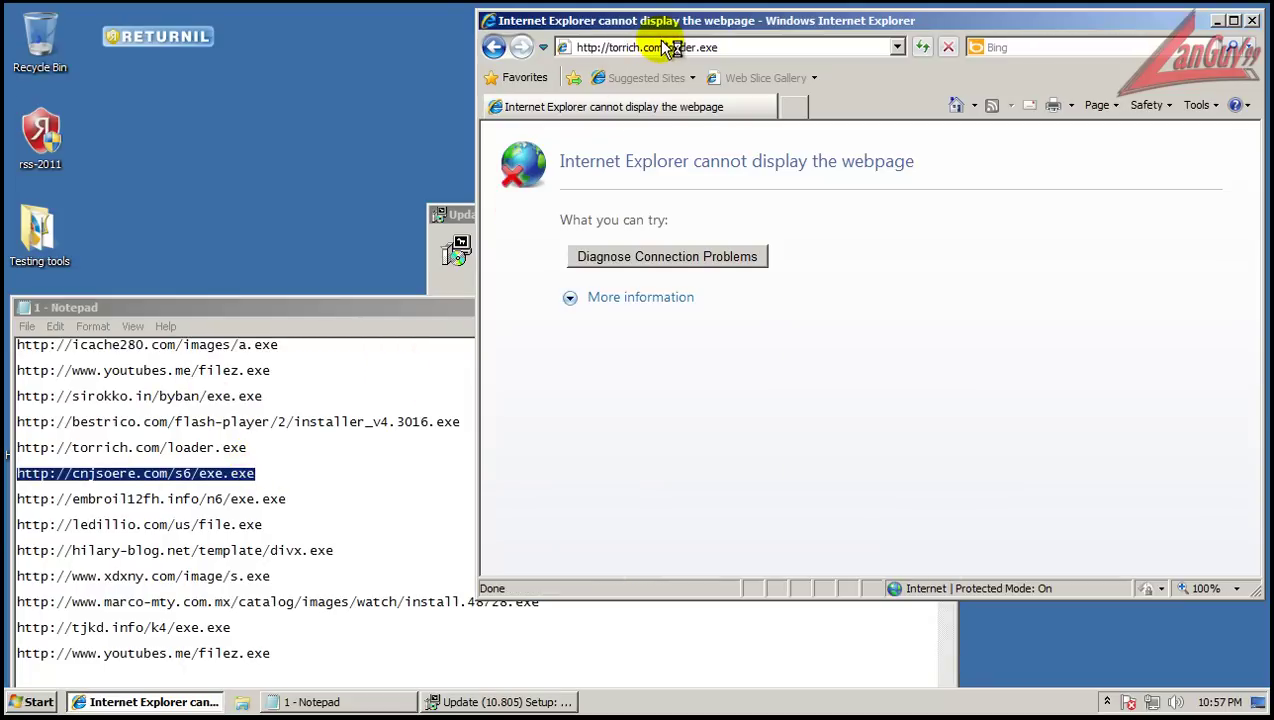
left_click(722, 45)
key("ctrl+v")
key("Return")
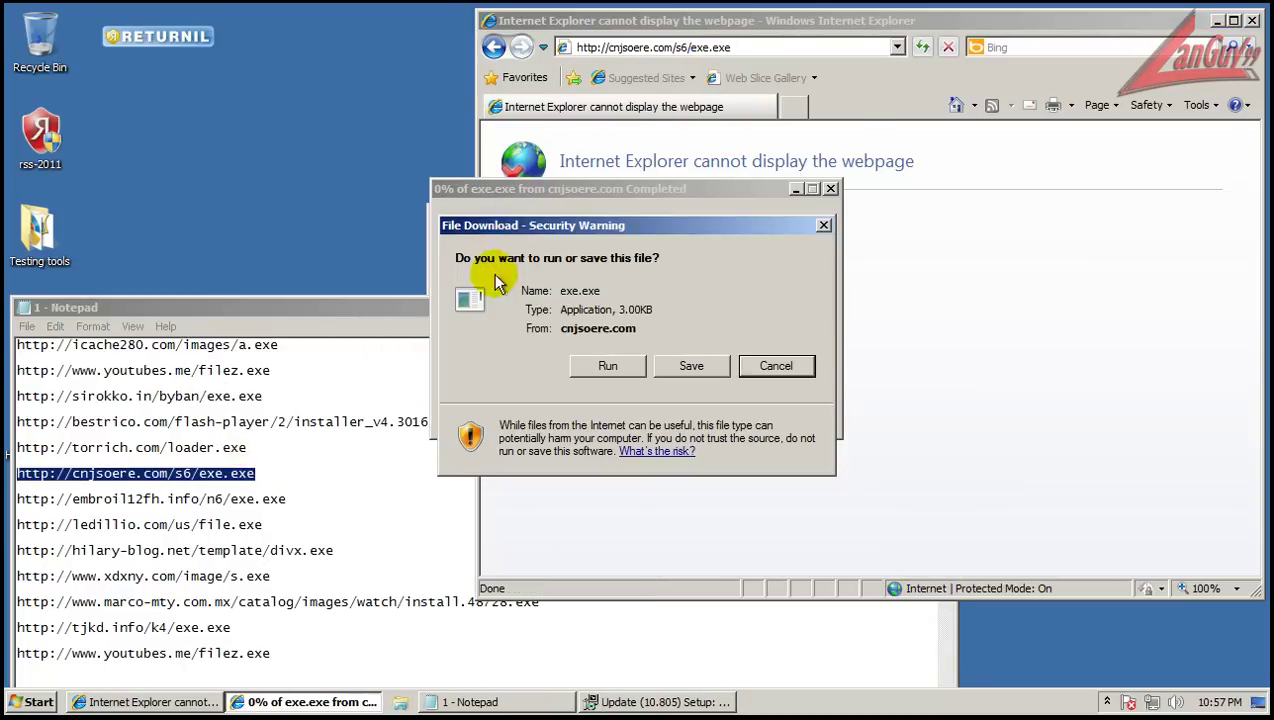
left_click(602, 364)
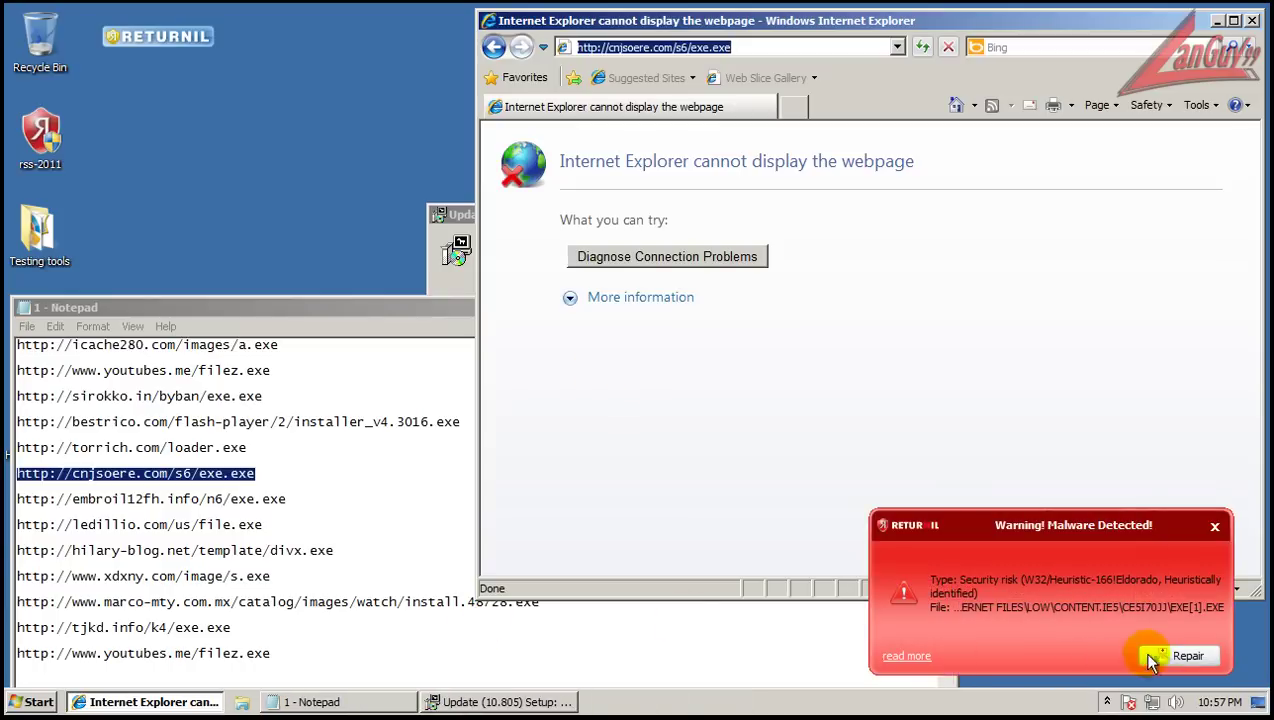
Step: Repair the threat detected in exe[1].exe, close the repair summary and close the Update (10.805) Setup window
left_click(1188, 655)
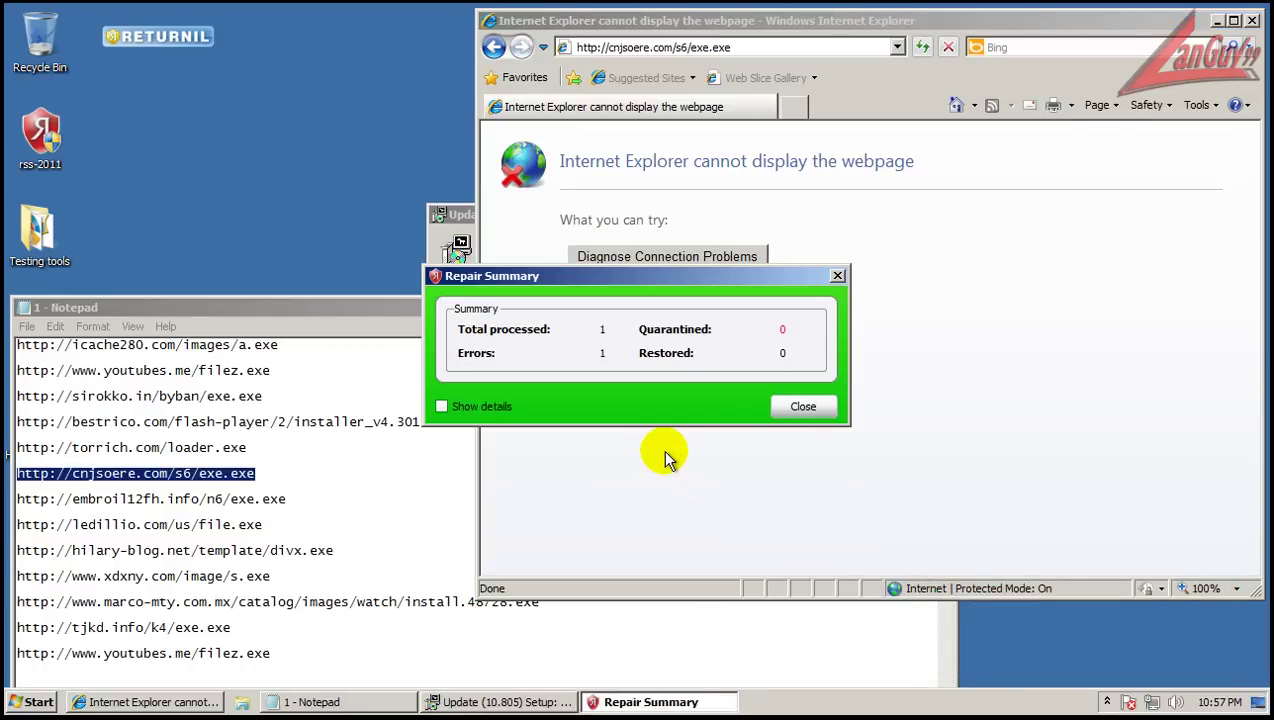
left_click(801, 406)
left_click(453, 705)
left_click(802, 465)
left_click(293, 478)
left_click_drag(286, 500, 300, 476)
key("ctrl+c")
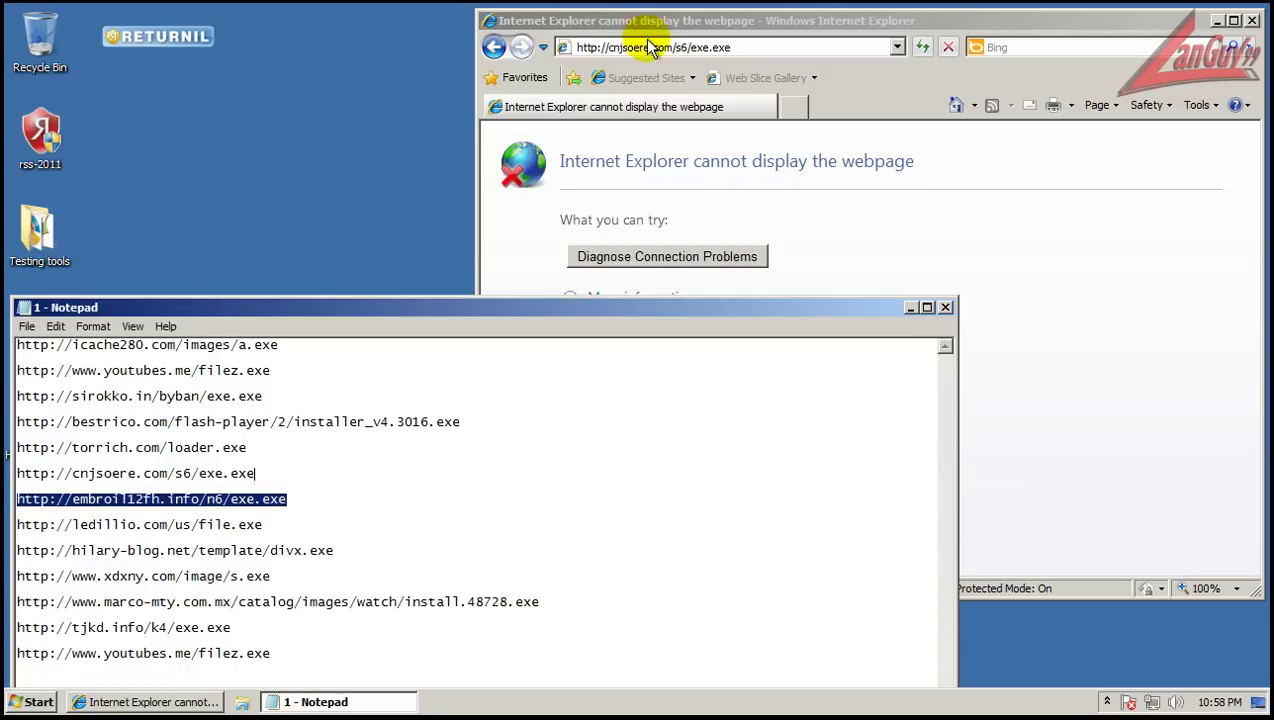
left_click(651, 49)
key("ctrl+v")
key("Return")
left_click(617, 362)
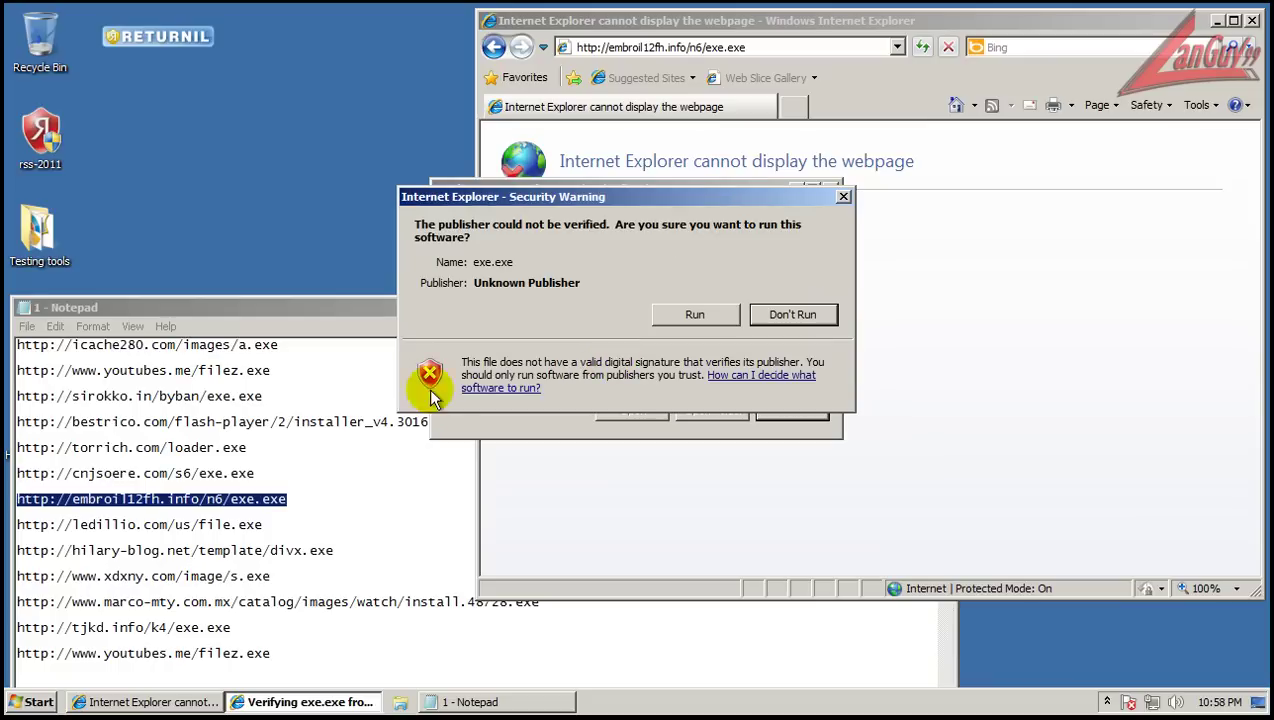
left_click(700, 314)
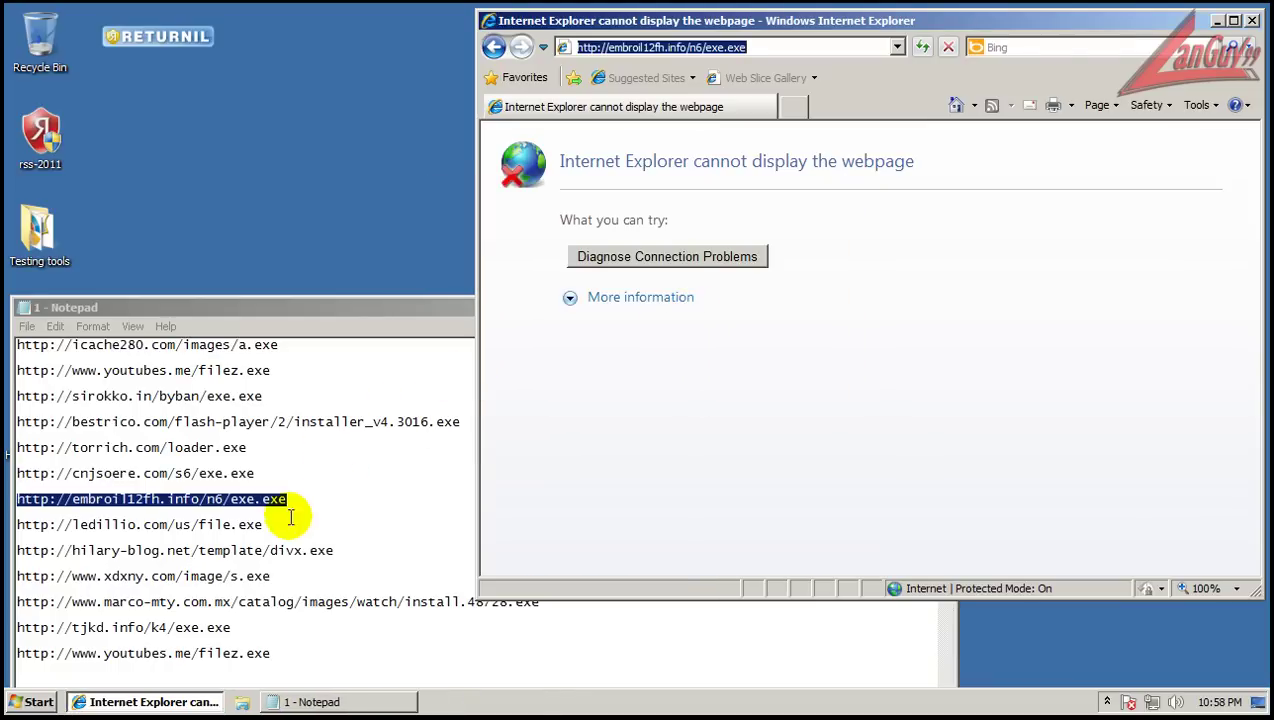
left_click(268, 517)
key("shift+Home")
key("ctrl+c")
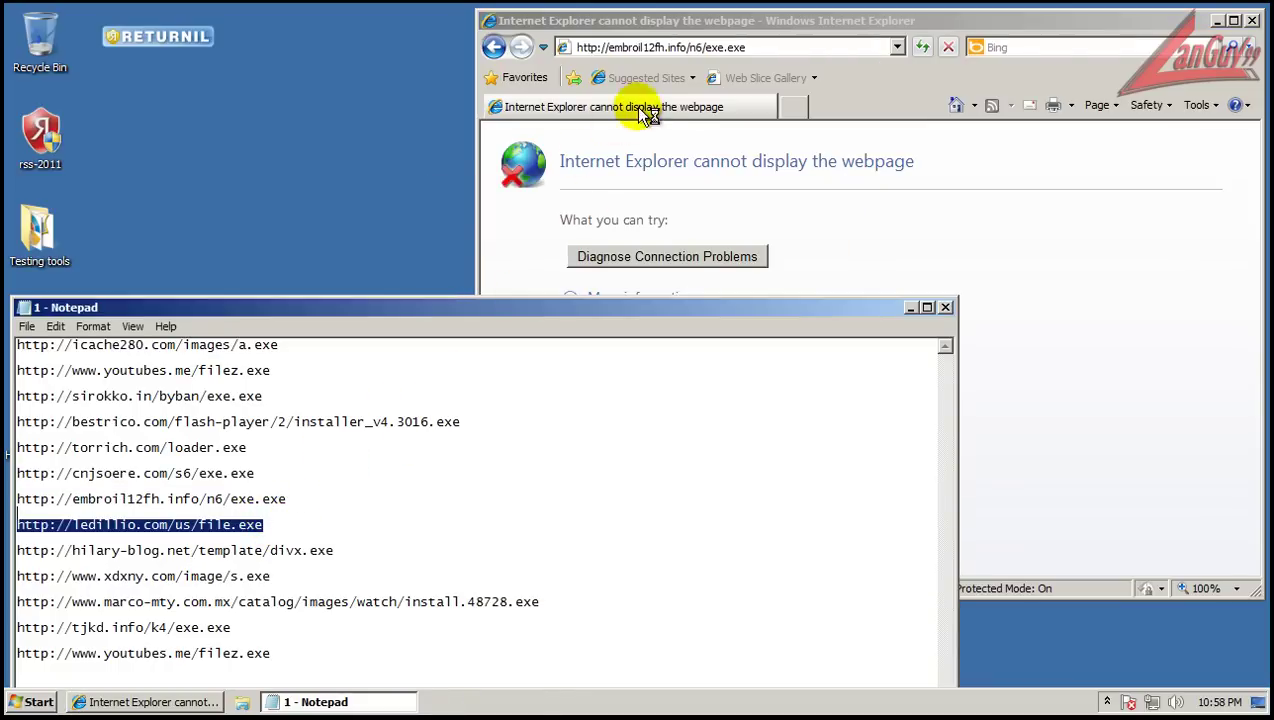
left_click(683, 44)
left_click(780, 48)
key("ctrl+v")
key("Return")
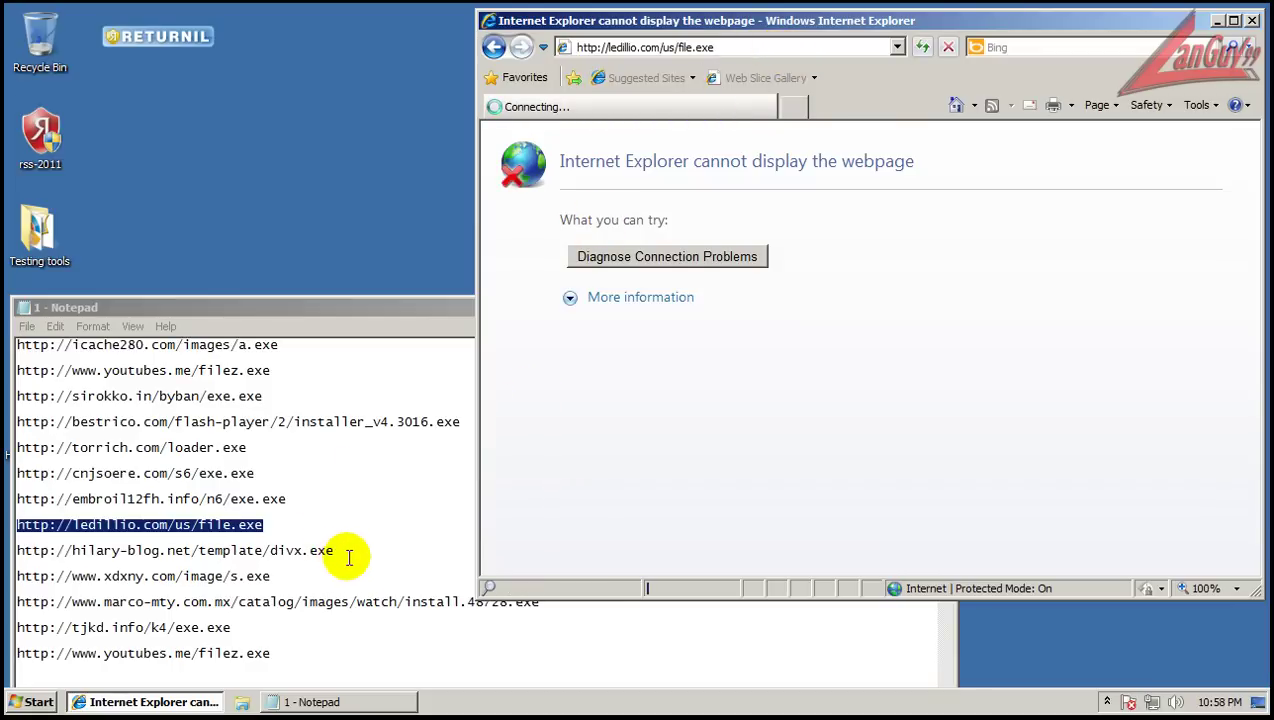
left_click(333, 552)
key("shift+Home")
key("ctrl+c")
left_click(755, 50)
key("ctrl+v")
key("Return")
left_click(608, 366)
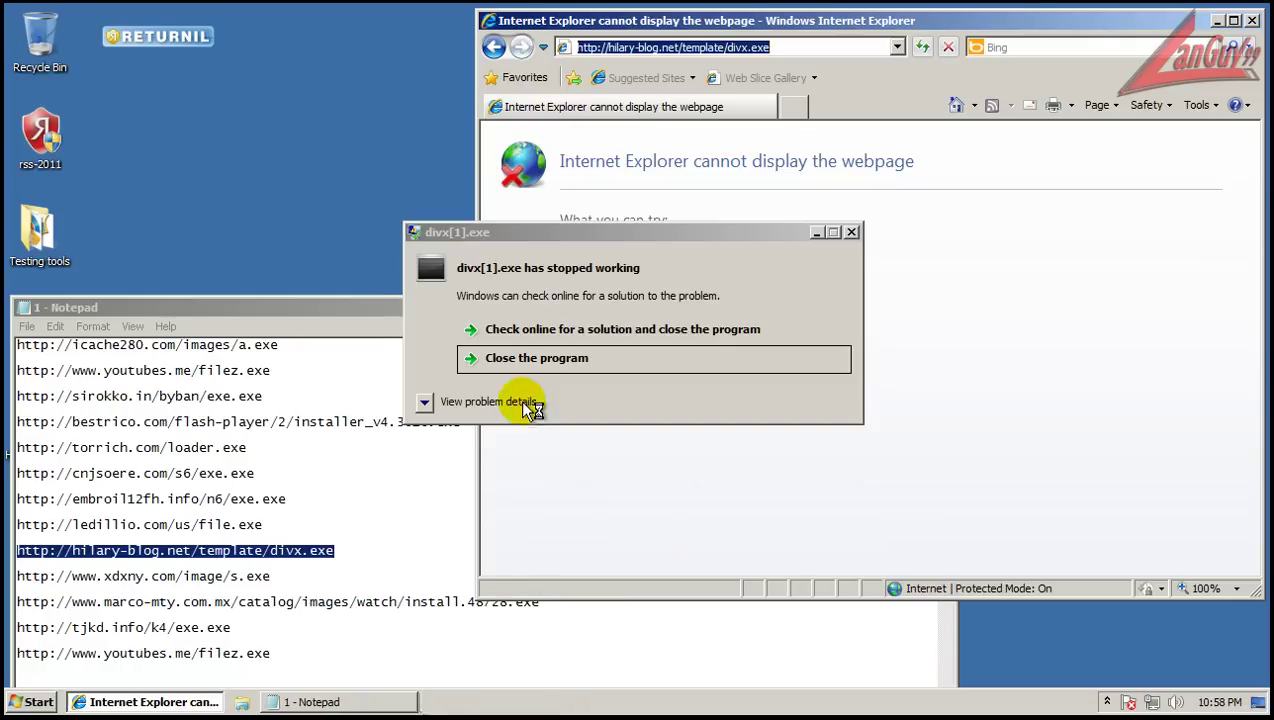
left_click(583, 362)
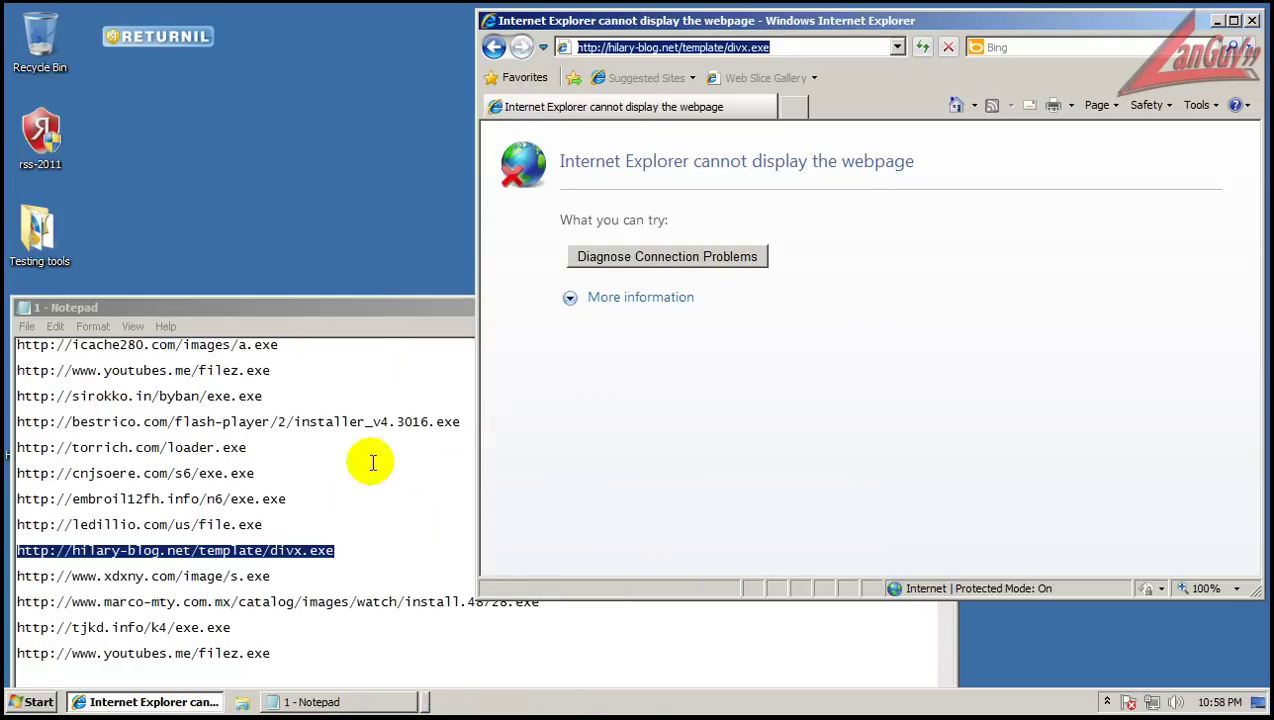
left_click(270, 576)
key("shift+Home")
key("ctrl+c")
left_click(690, 58)
key("ctrl+v")
key("Return")
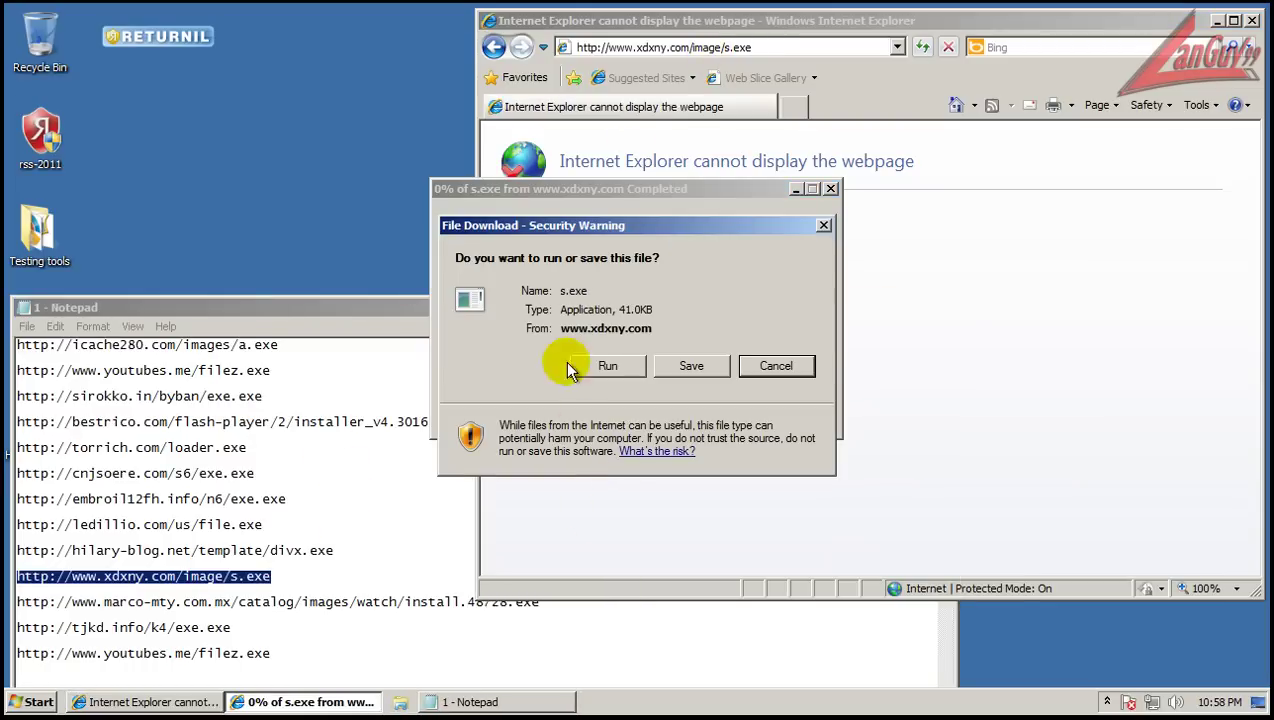
left_click(607, 365)
left_click(697, 318)
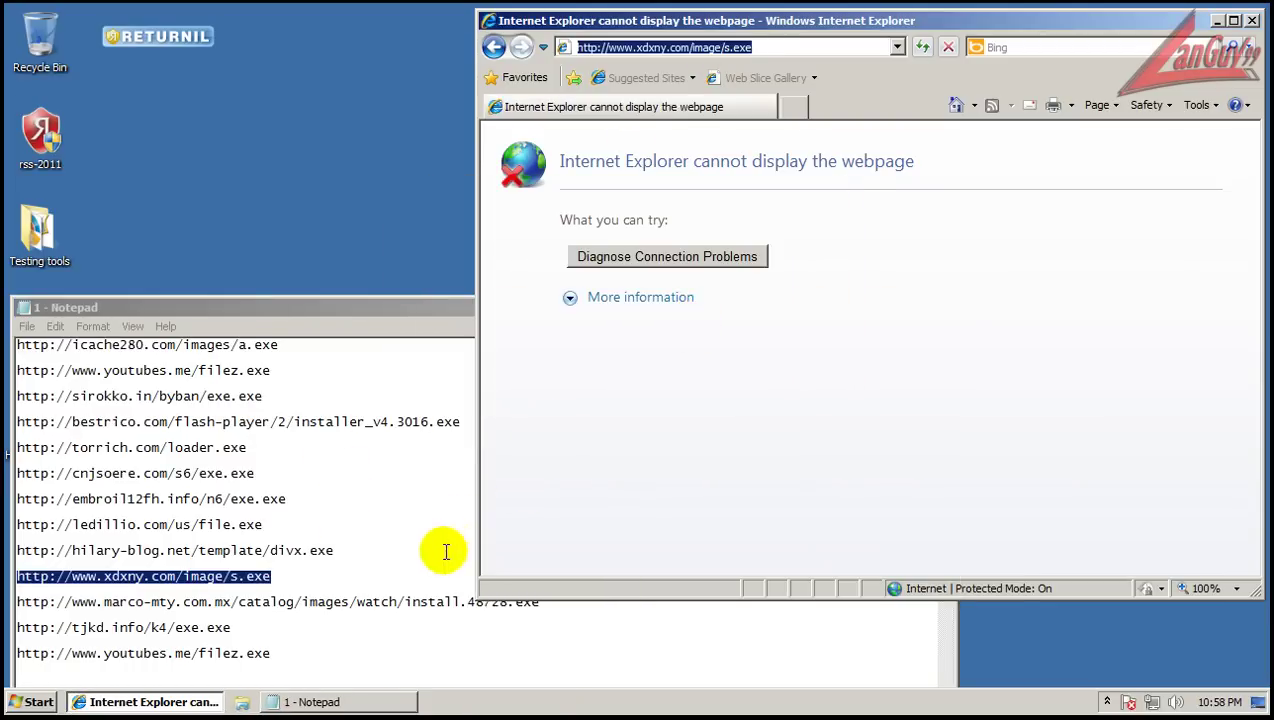
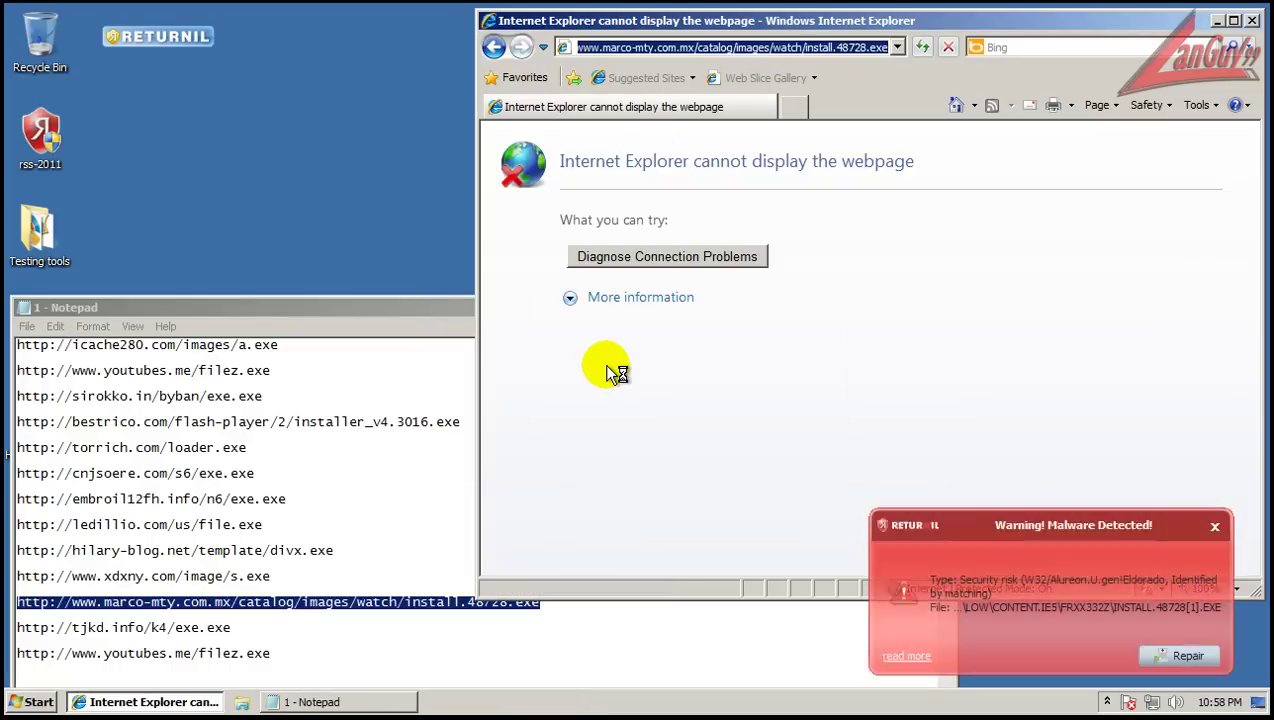
Step: Repair the threat detected in INSTALL.48728[1].EXE and close the repair summary
left_click(1184, 652)
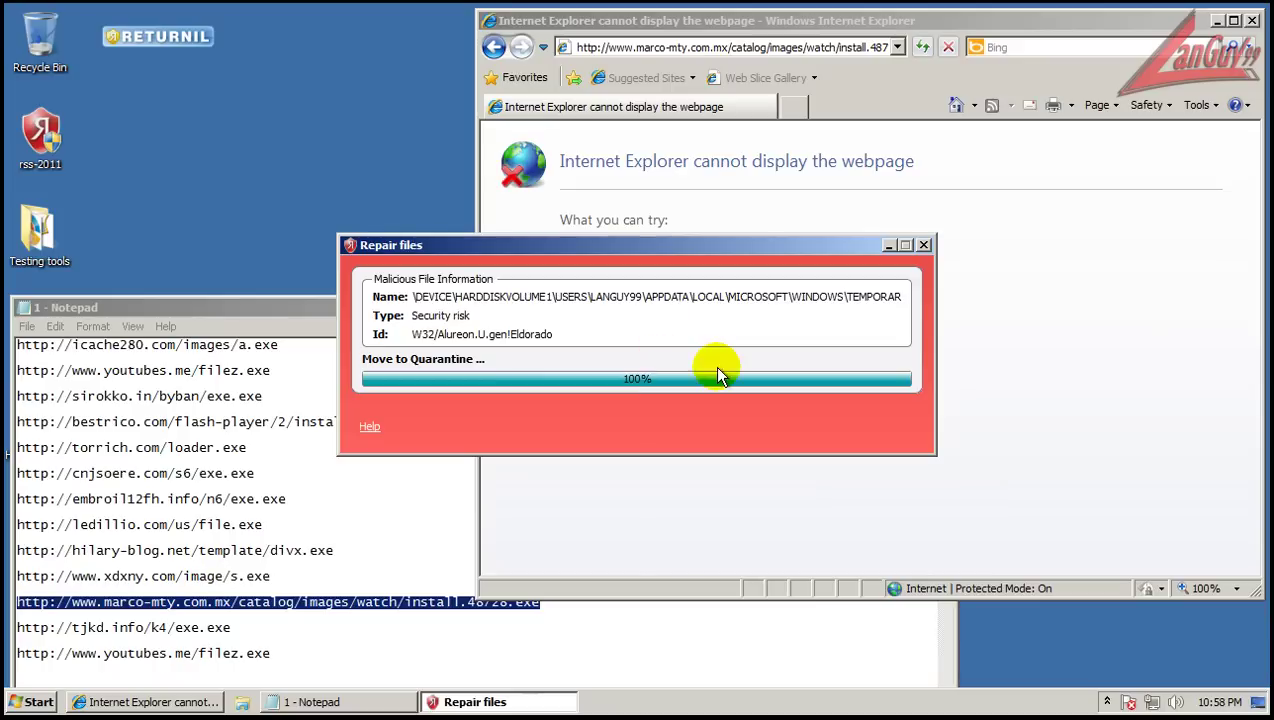
left_click(805, 410)
left_click(220, 627)
key("shift+Home")
key("ctrl+c")
left_click(695, 48)
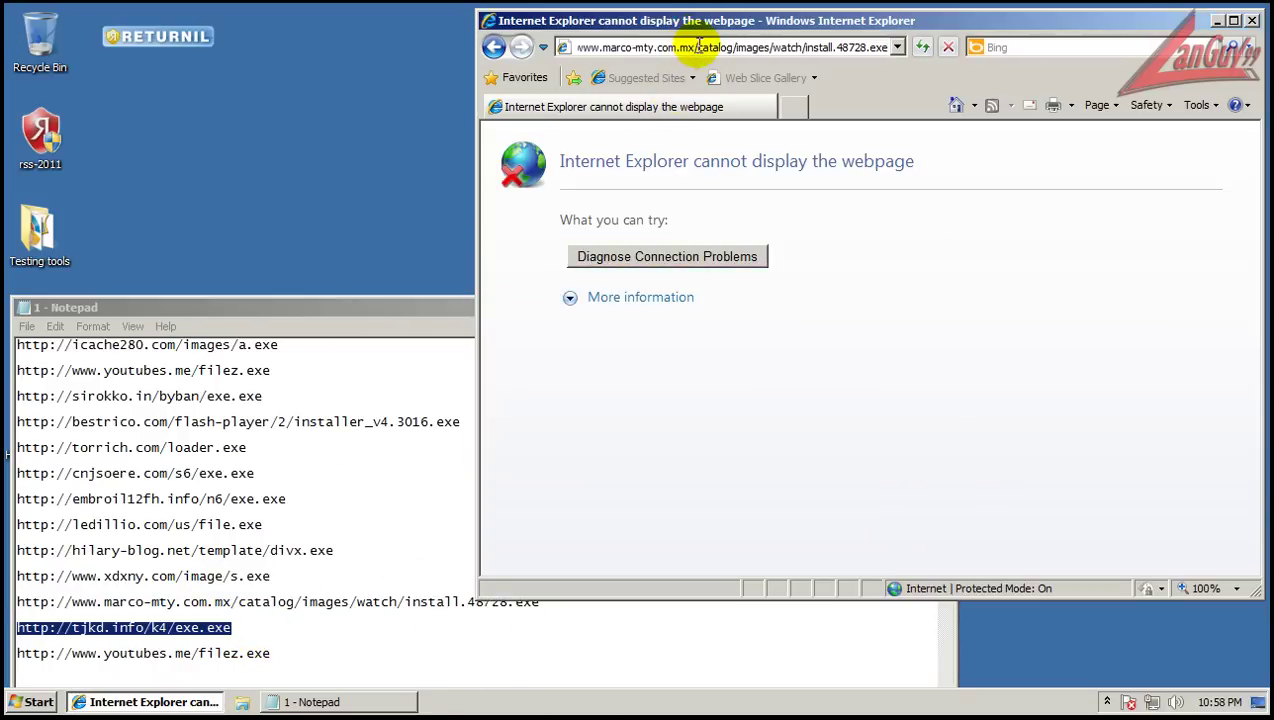
left_click(697, 48)
key("ctrl+v")
key("Return")
left_click(608, 362)
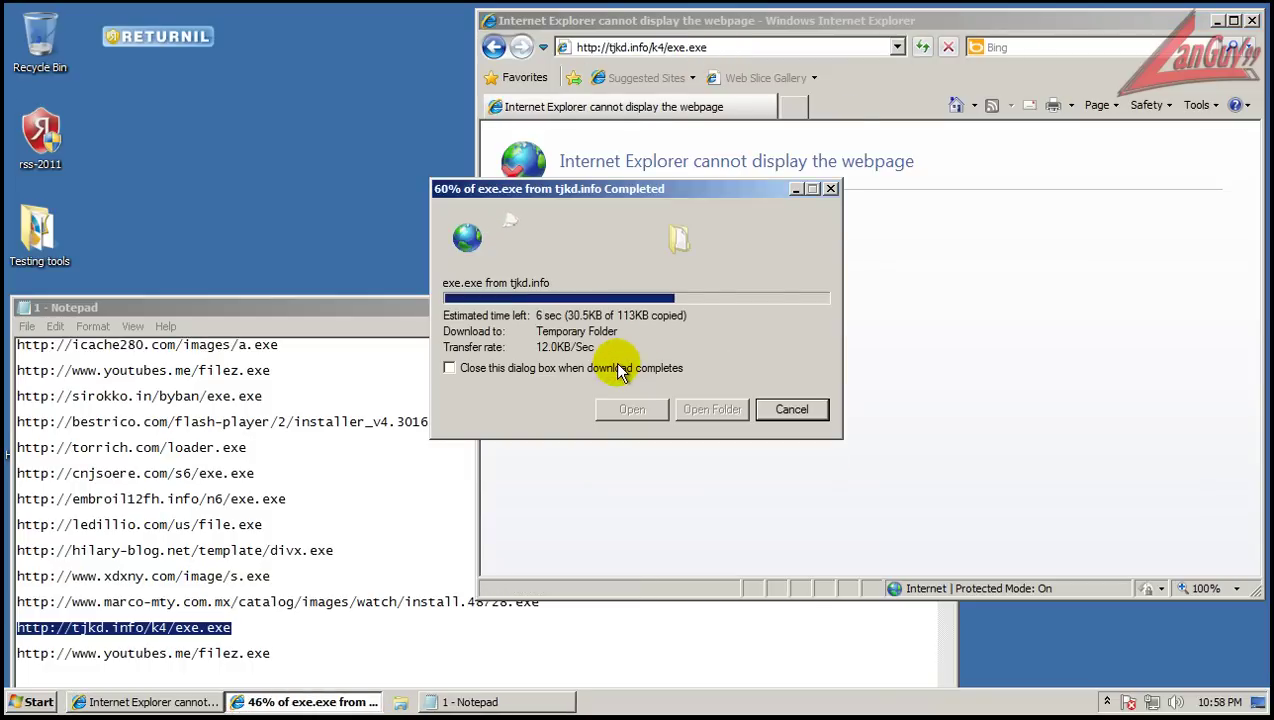
left_click(677, 306)
left_click(270, 652)
key("shift+Home")
key("ctrl+c")
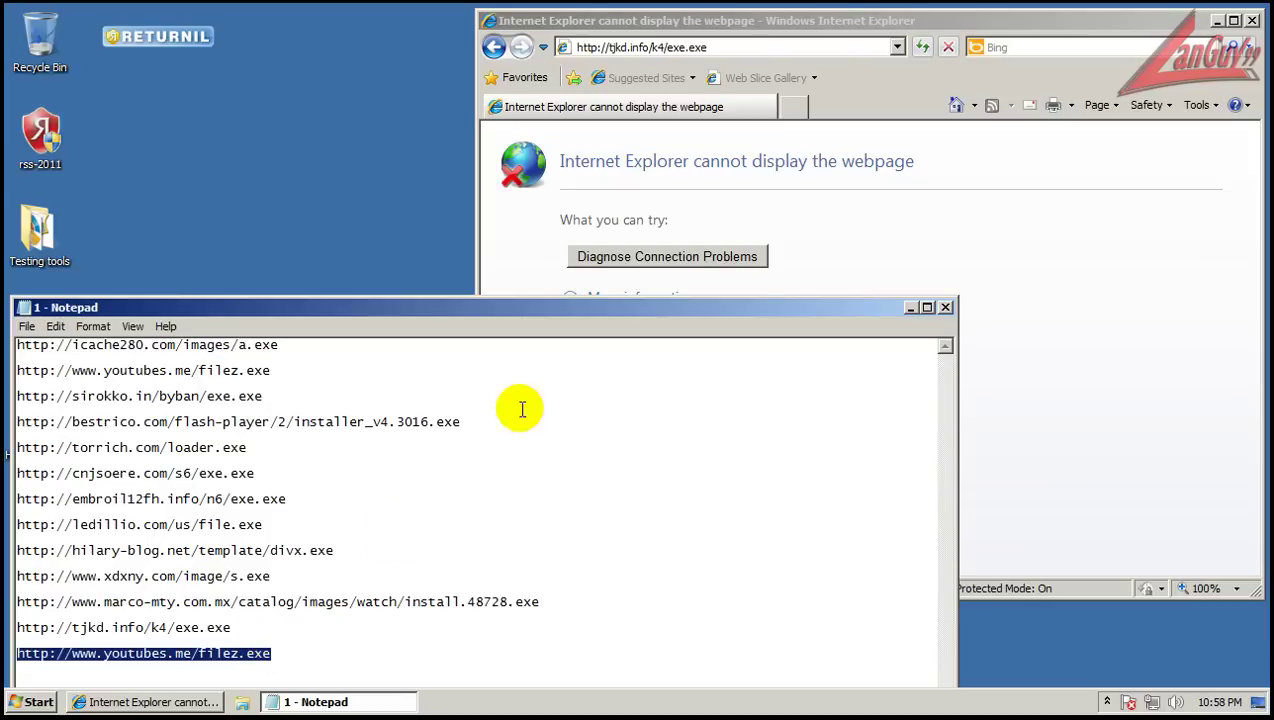
left_click(945, 307)
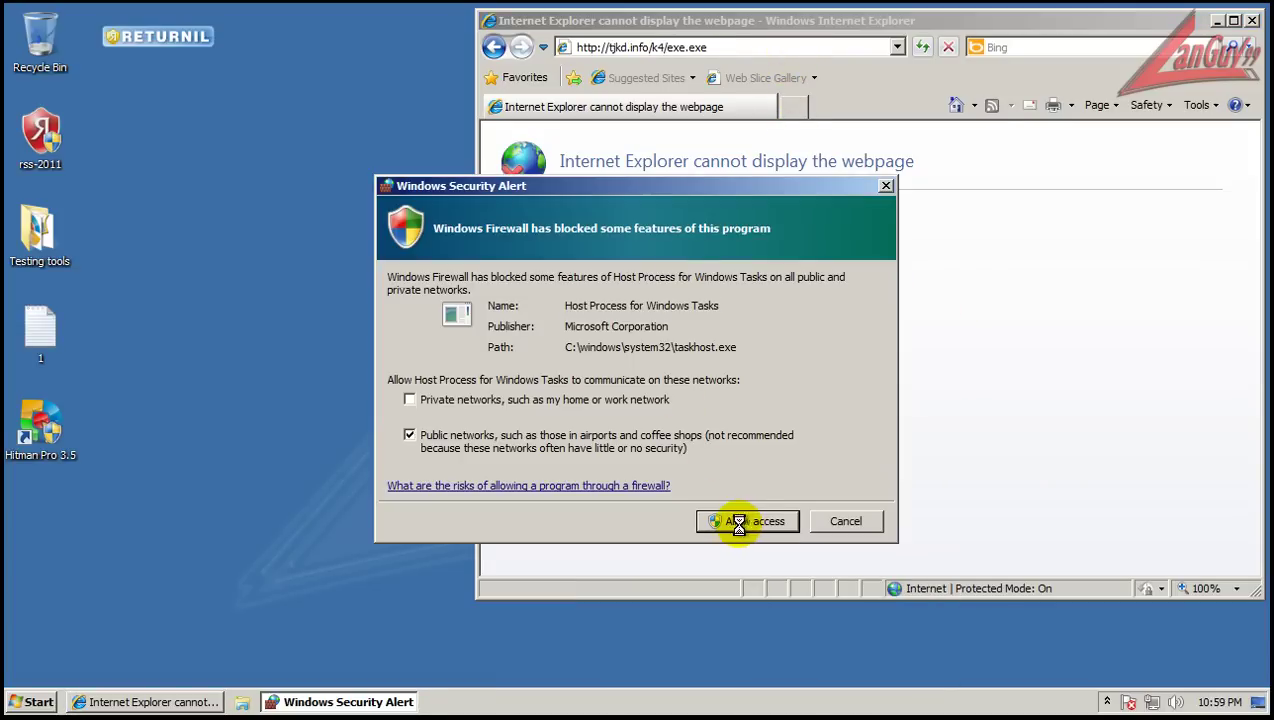
left_click(846, 527)
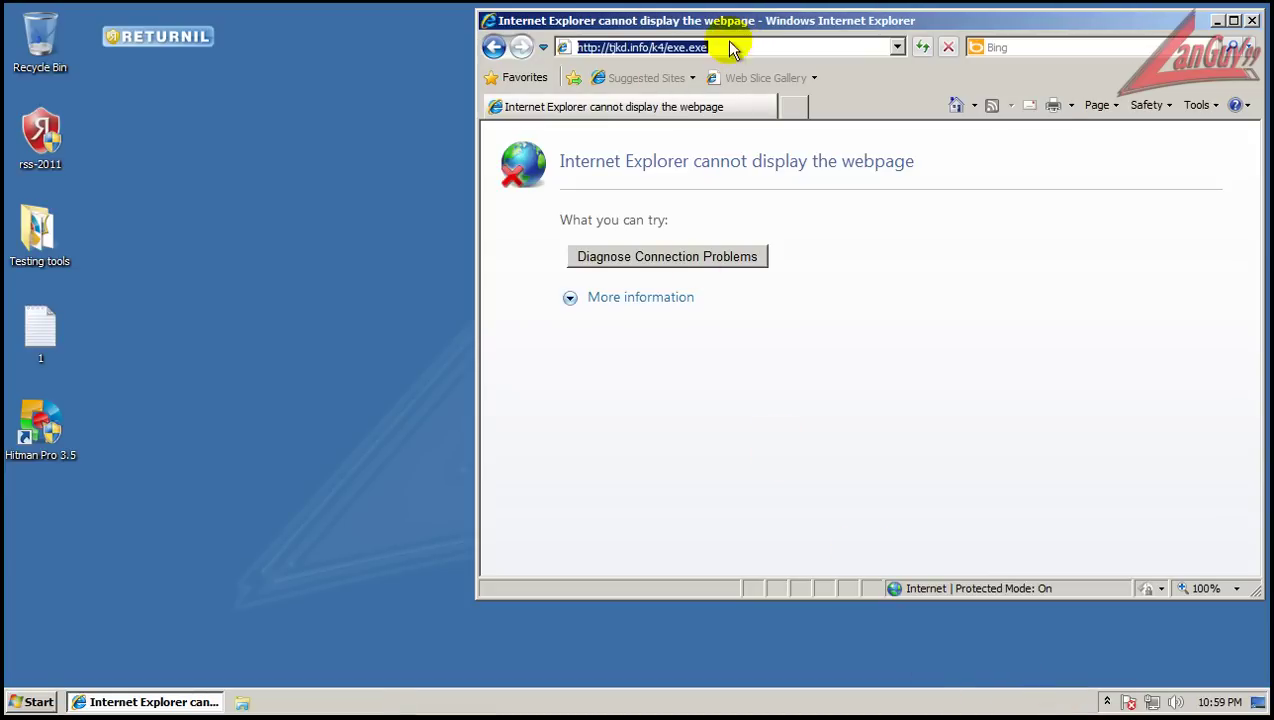
key("ctrl+v")
key("Return")
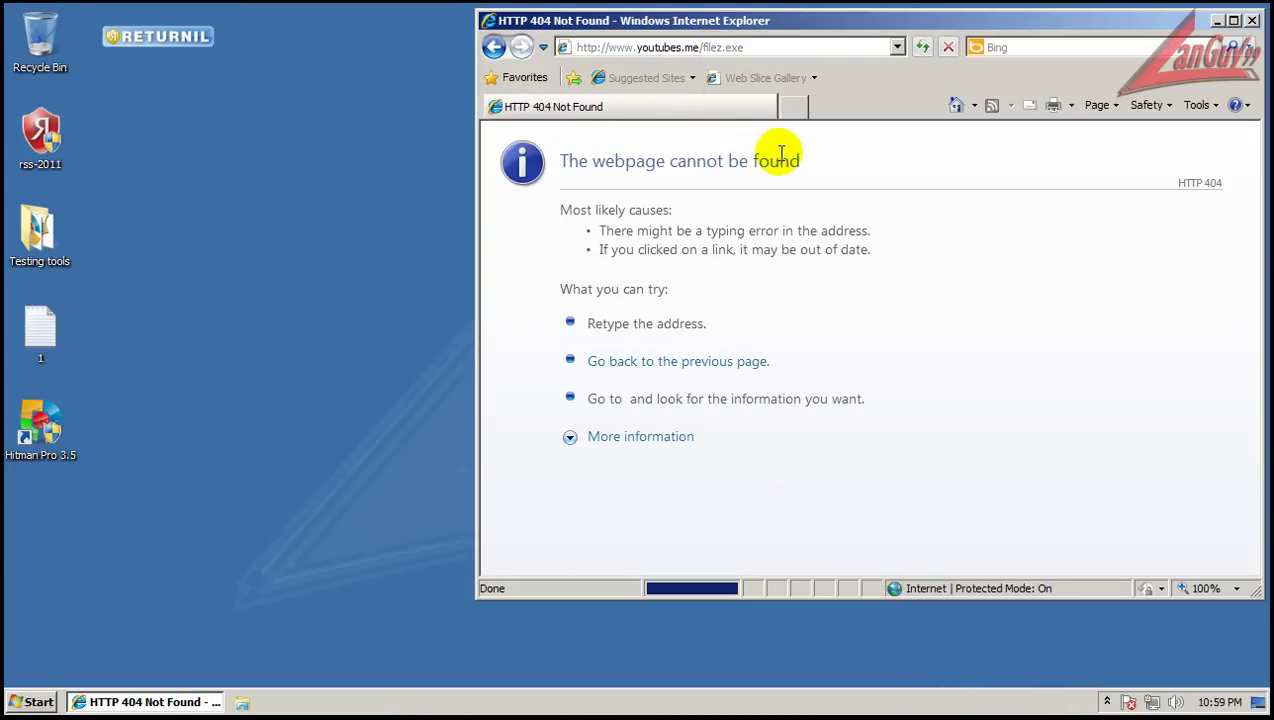
left_click(1251, 20)
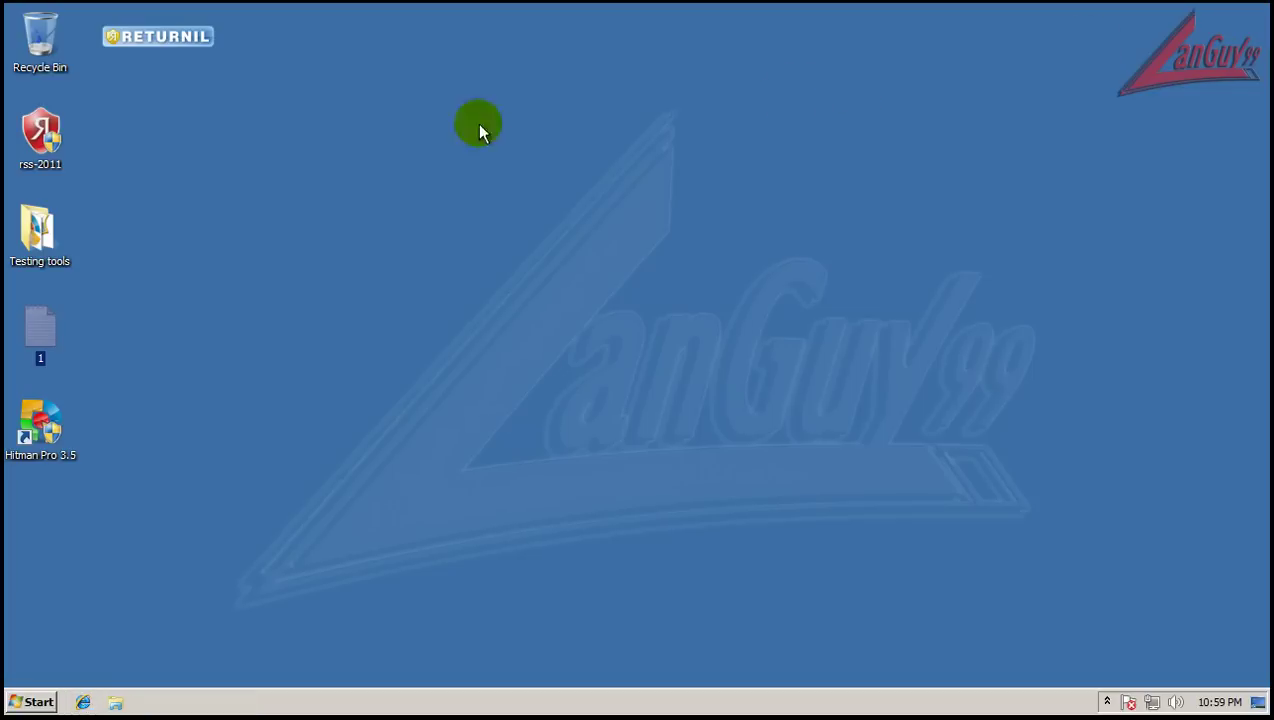
Step: Launch Hitman Pro 3.5 from the desktop, allow it to make changes and start a scan for malicious software
double_click(47, 402)
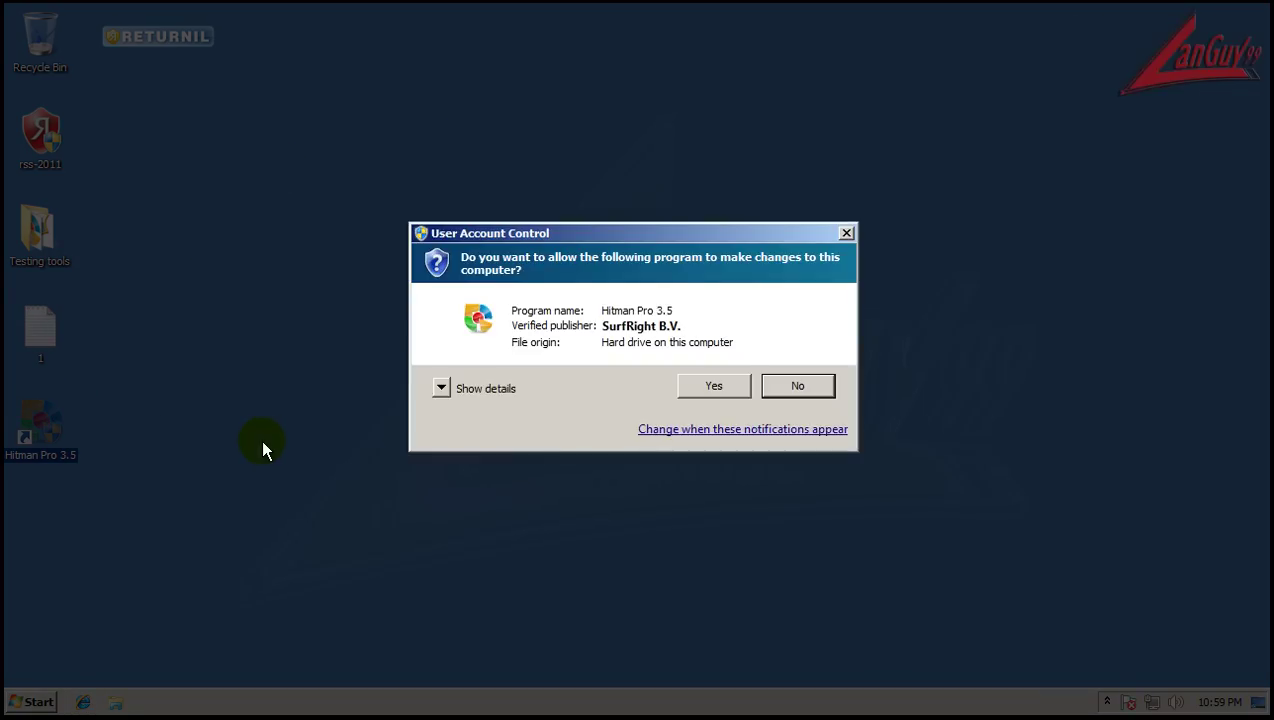
left_click(711, 386)
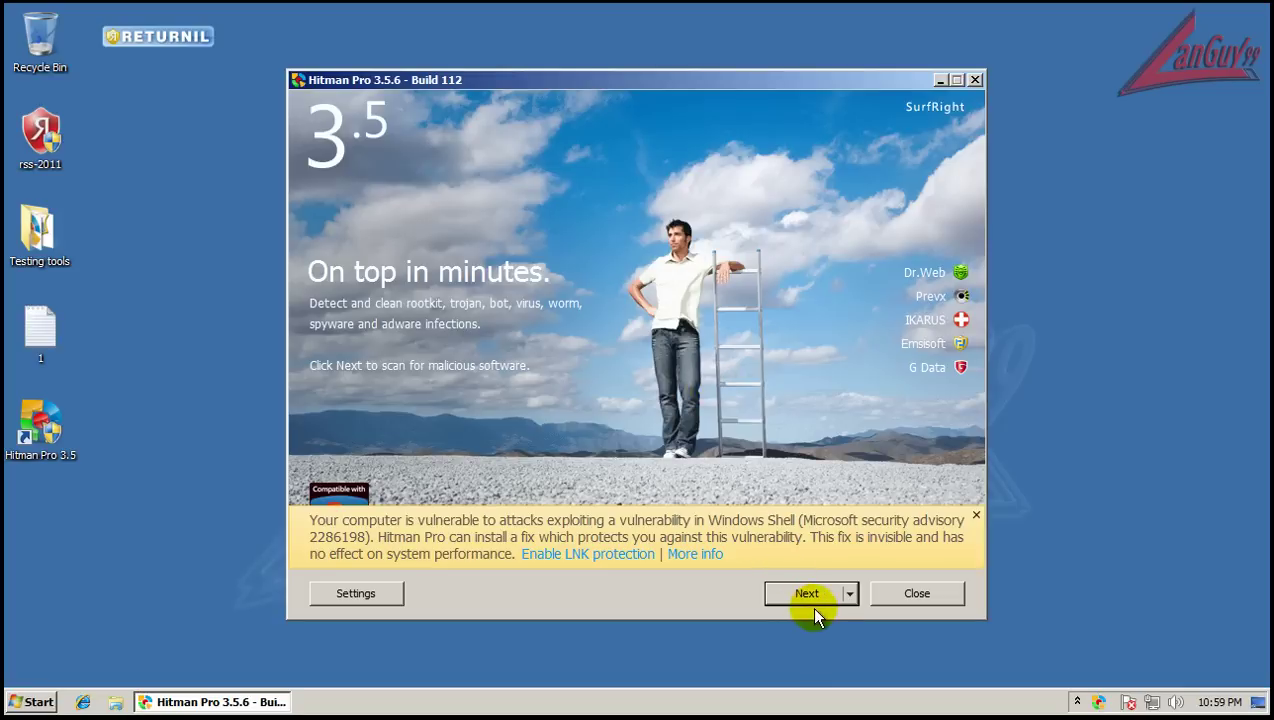
left_click(806, 596)
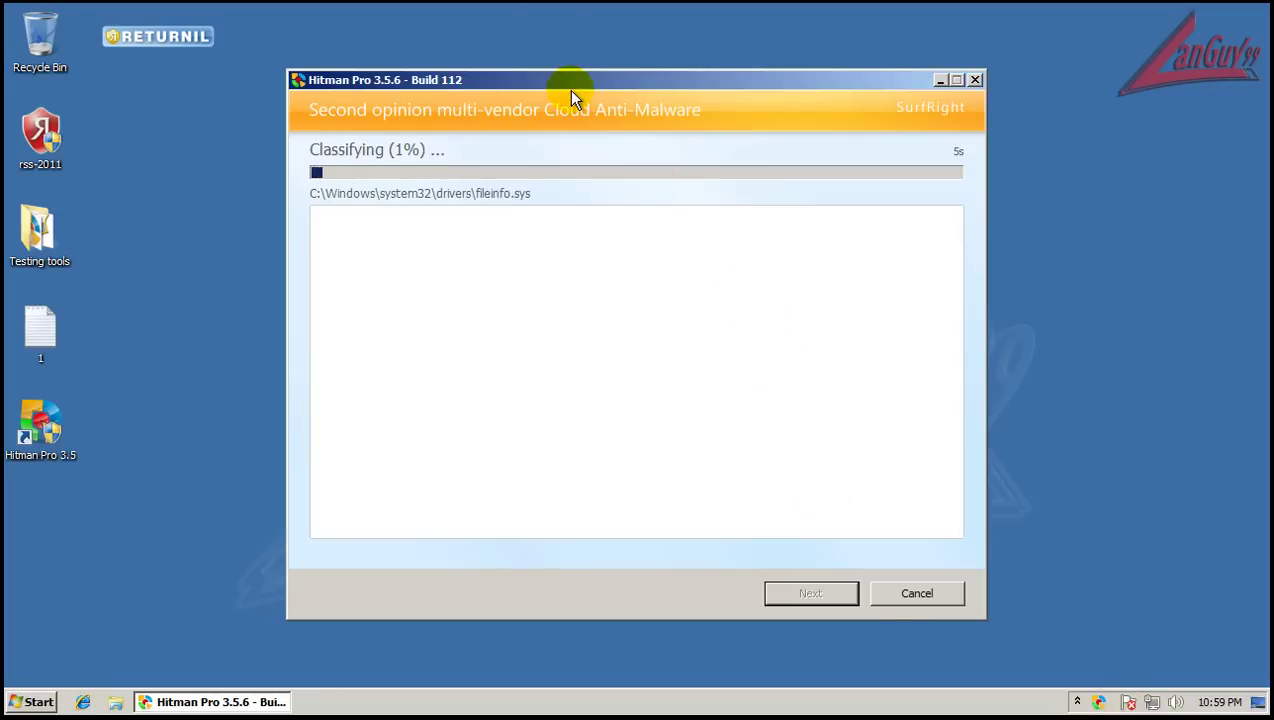
left_click_drag(601, 91, 562, 55)
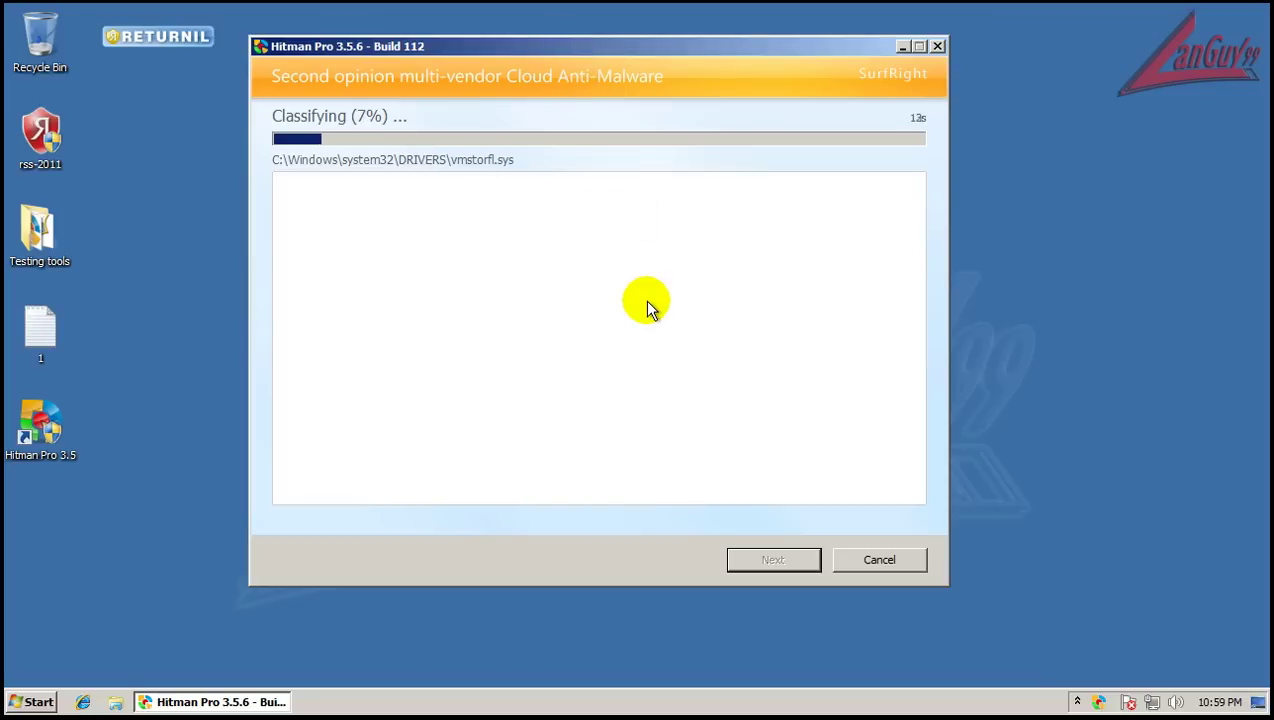
Step: Check the hidden notification icons during the Hitman Pro scan and close its results without removing anything
left_click(1079, 703)
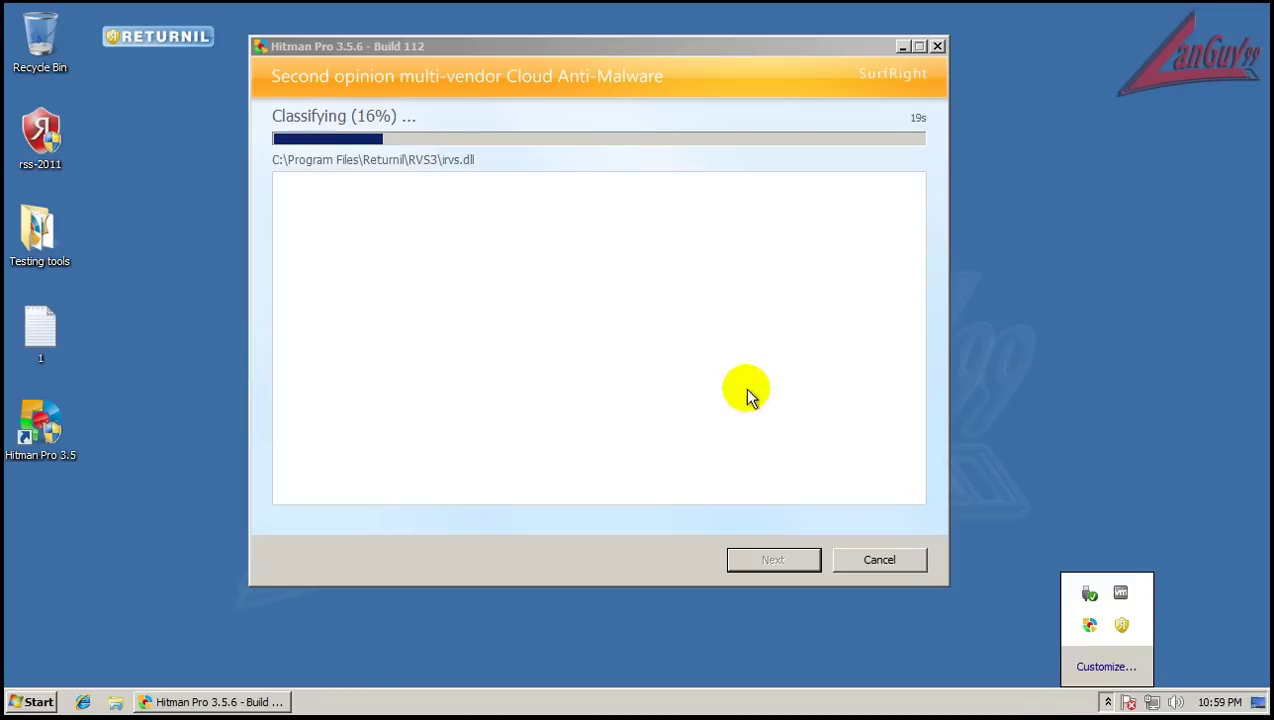
left_click(641, 57)
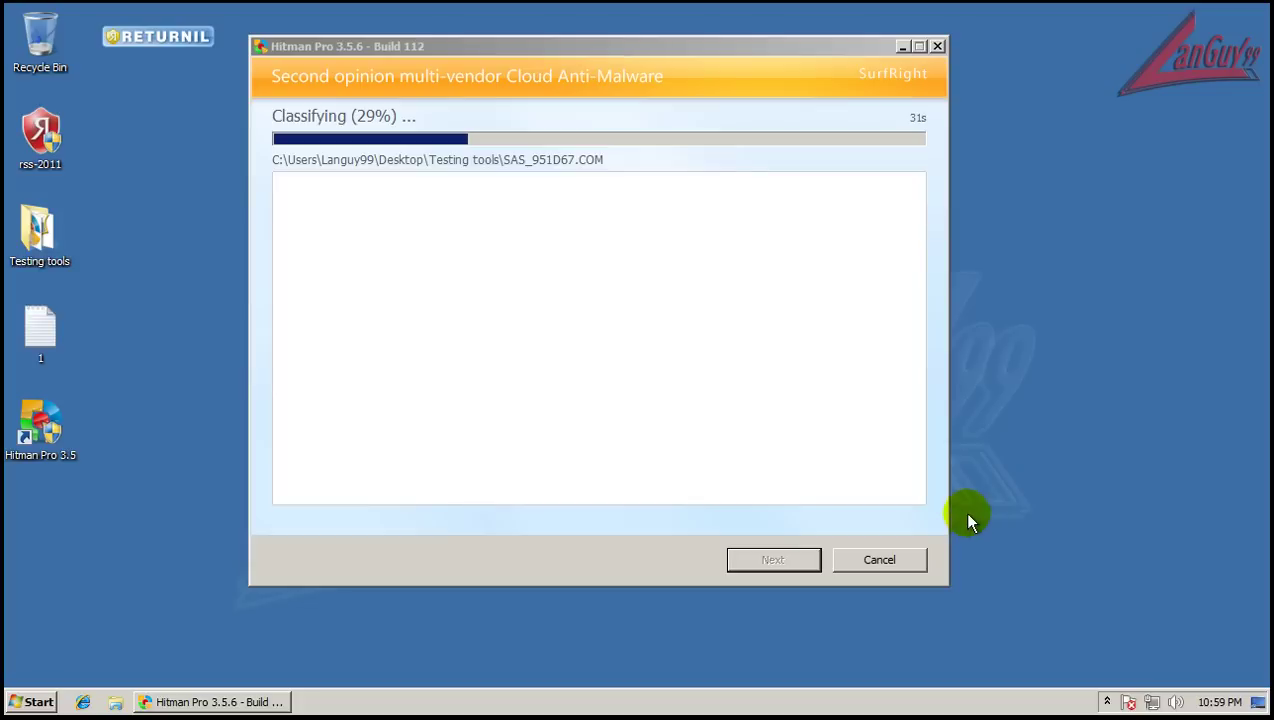
left_click(1107, 702)
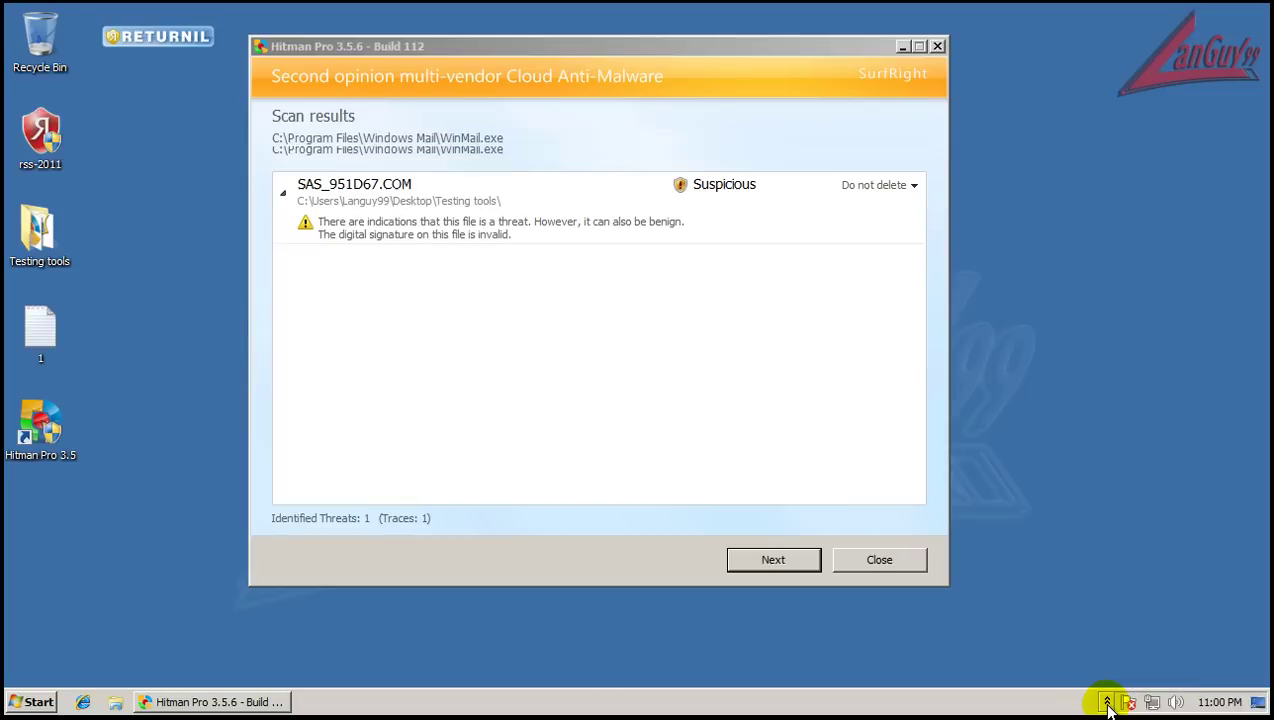
left_click(880, 560)
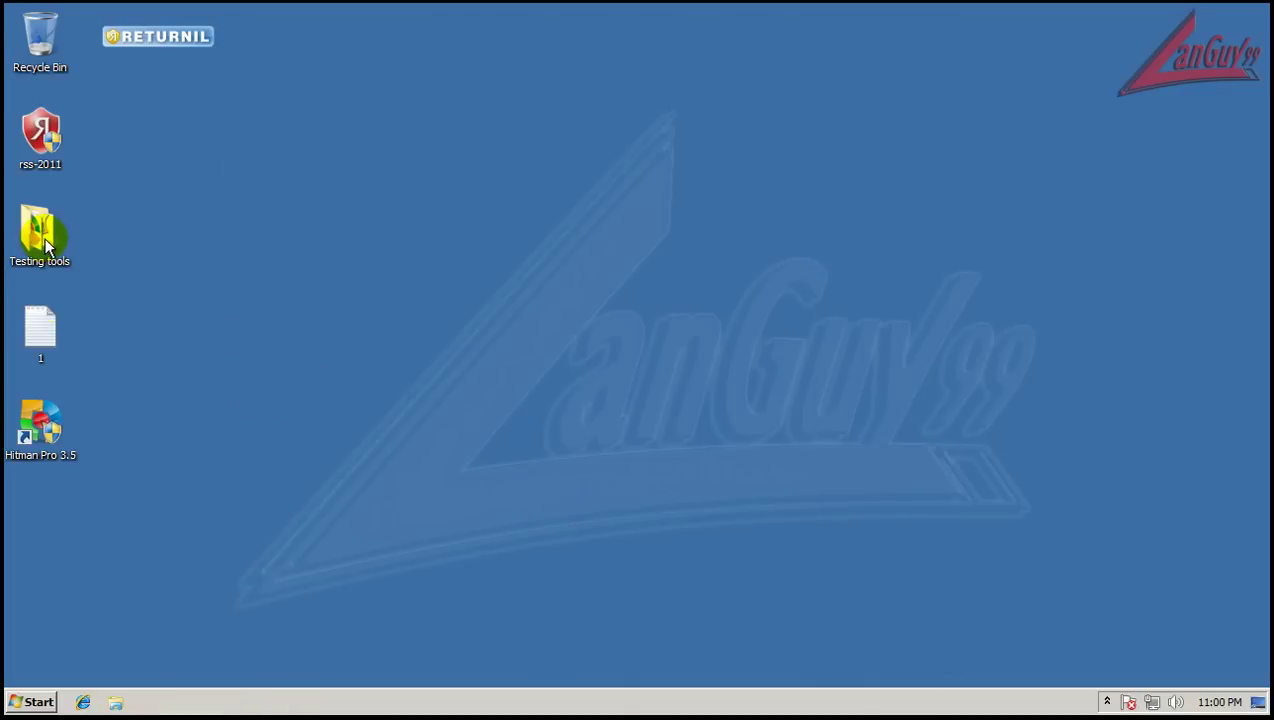
Step: Look through the files in the Testing tools folder and close the folder
double_click(40, 235)
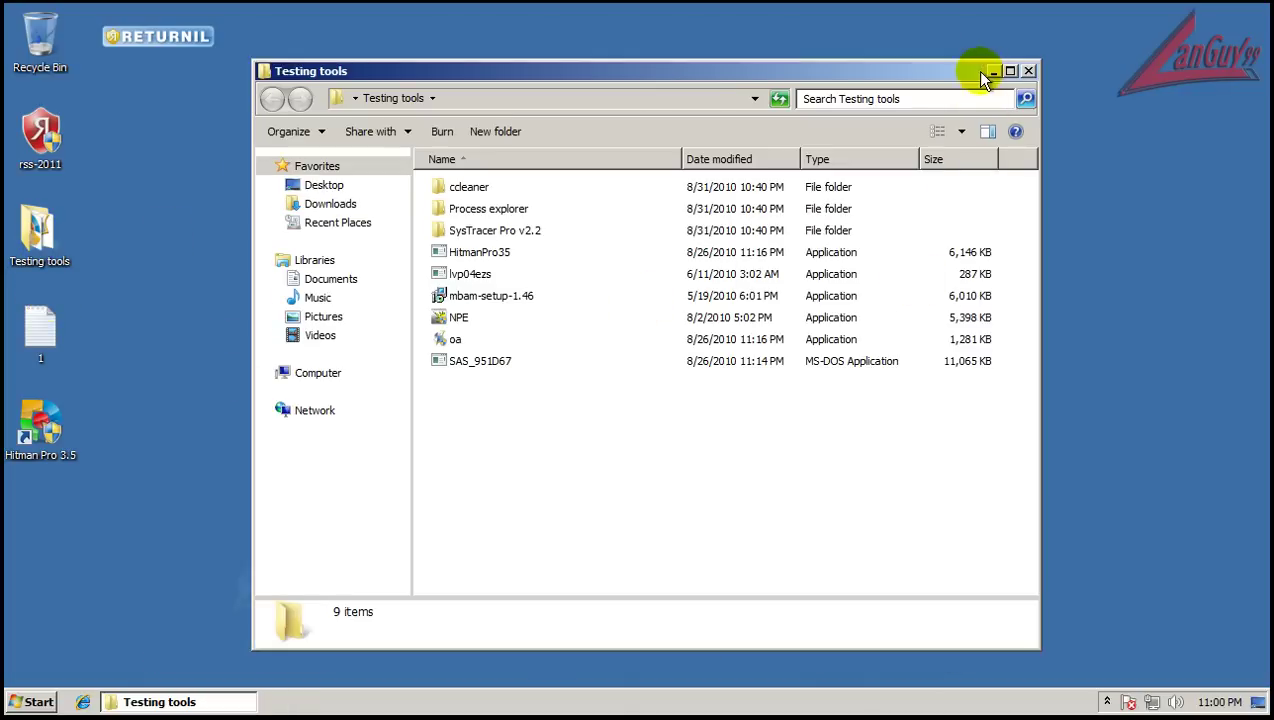
left_click(1030, 71)
Step: Open Returnil System Safe, view the Virtual Mode management overview and close the program window
left_click(1107, 701)
double_click(1090, 627)
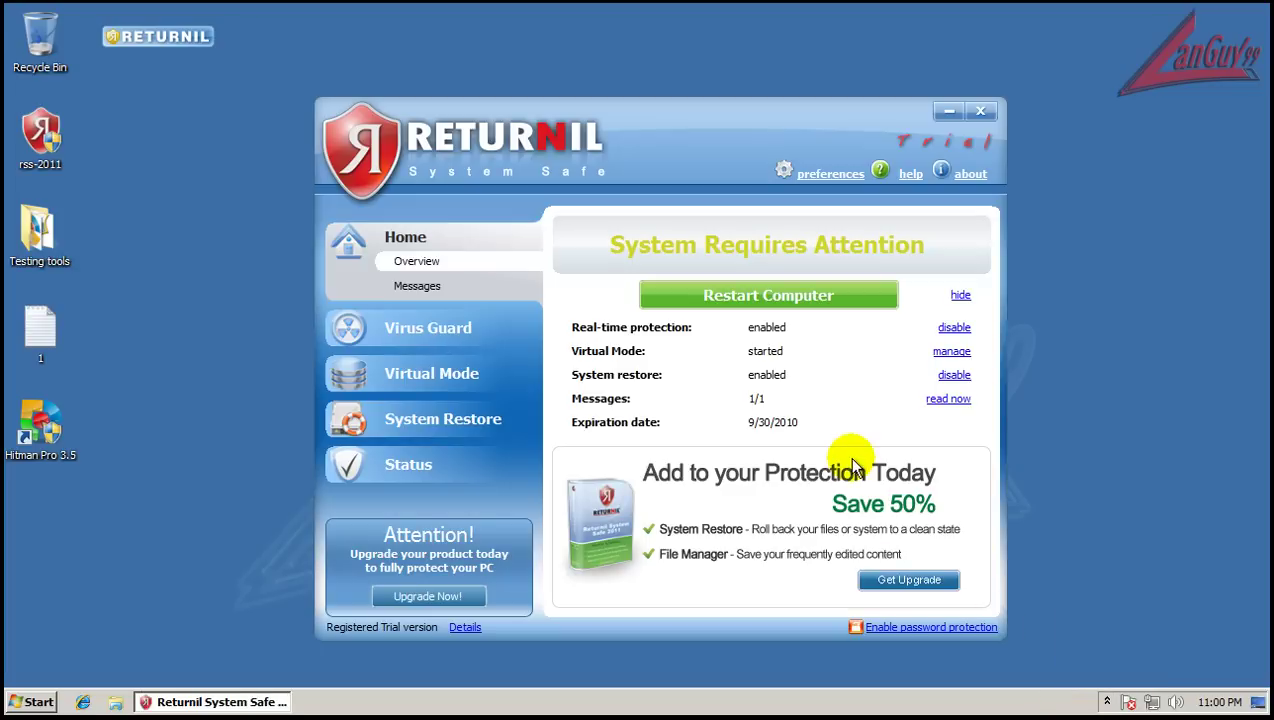
left_click(951, 353)
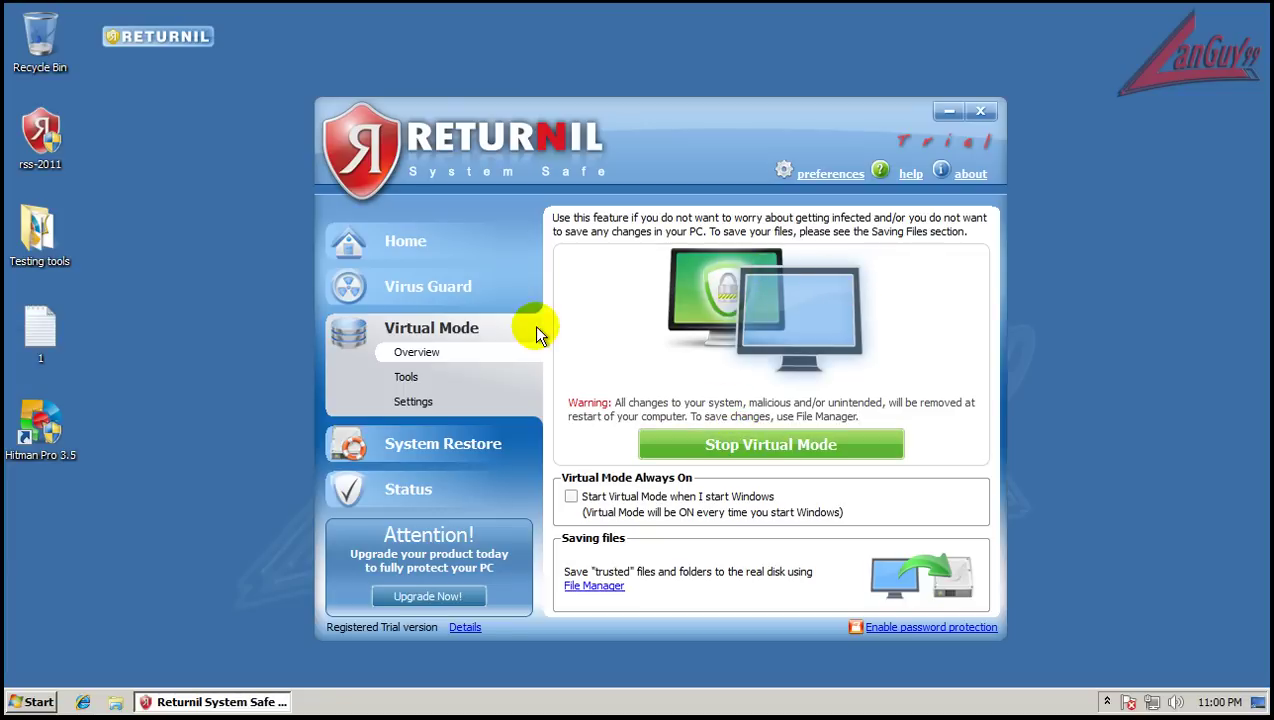
left_click(982, 113)
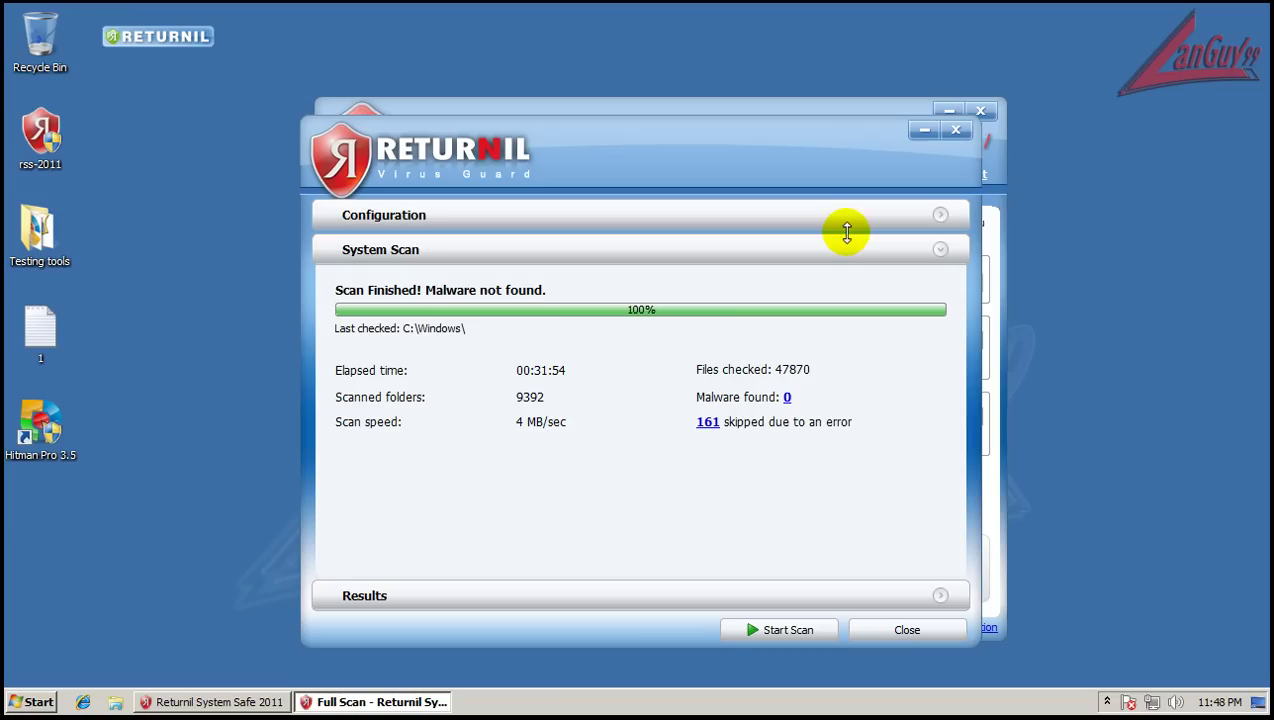
Step: Close the finished Returnil Full Scan window and the main Returnil System Safe window
left_click(957, 131)
left_click(980, 114)
Step: Run Hitman Pro 3.5 again with permission to make changes, review its scan results and close it without removing anything
double_click(40, 425)
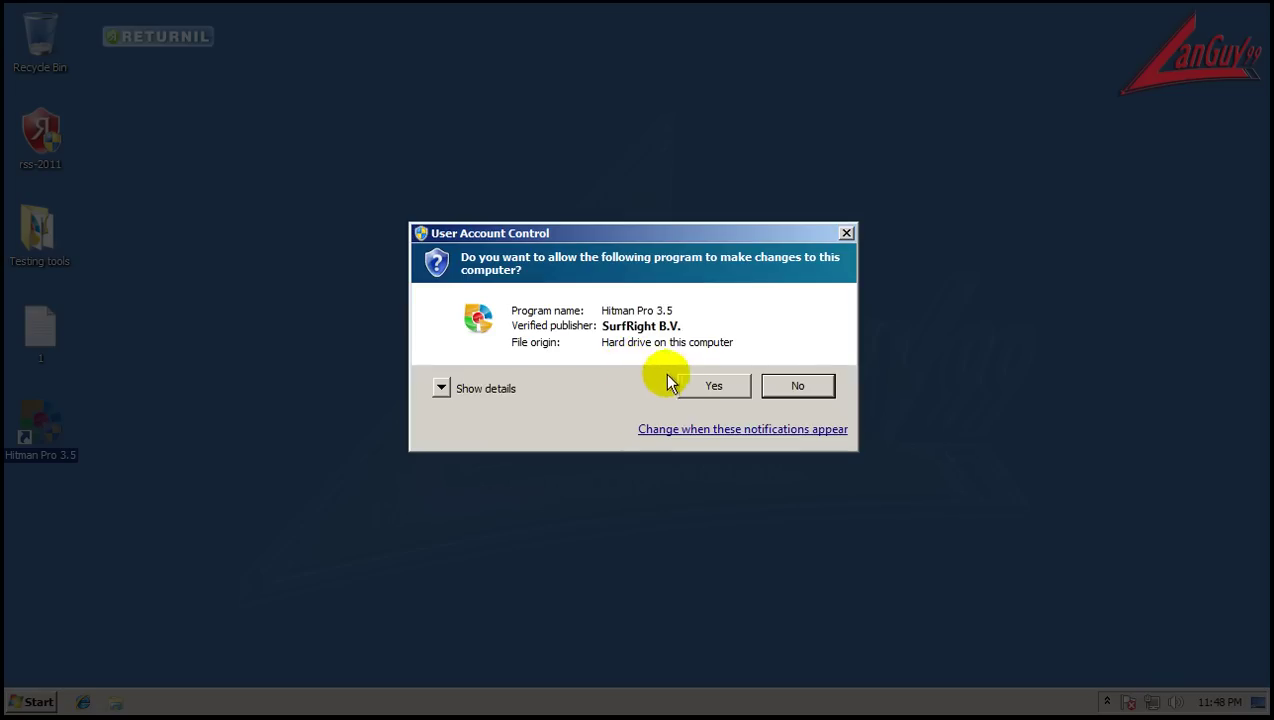
left_click(688, 380)
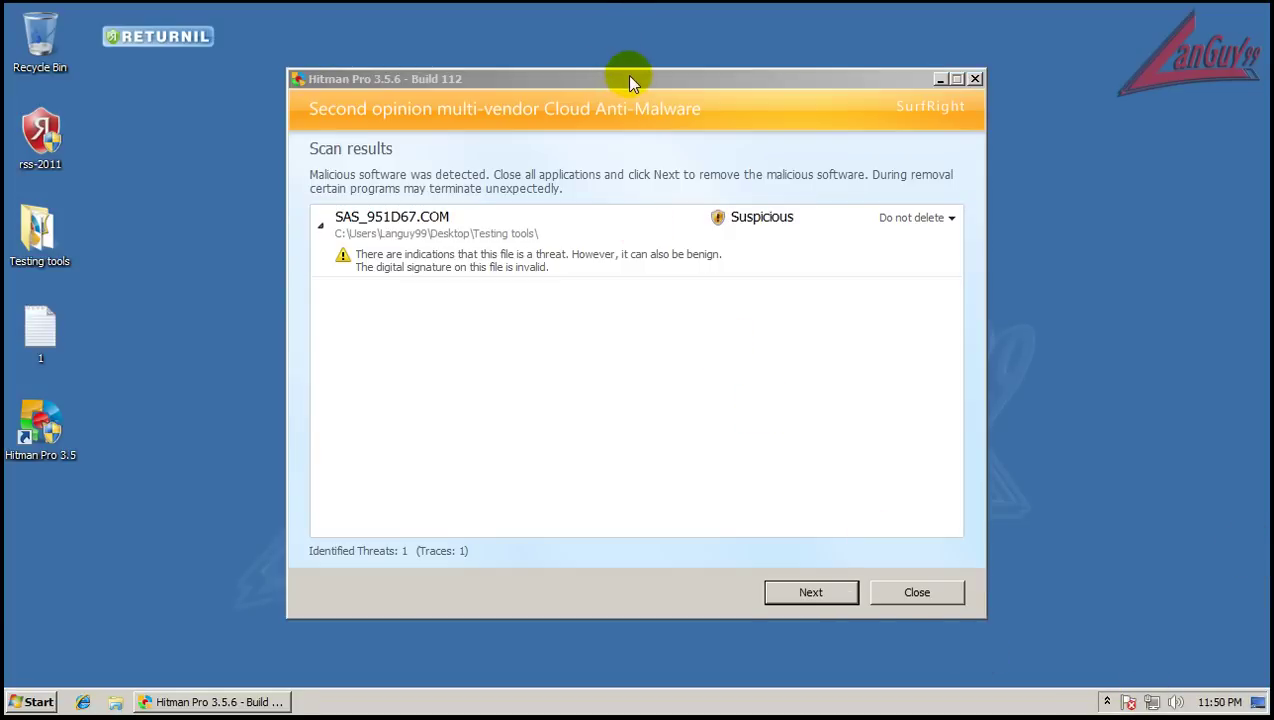
left_click(648, 78)
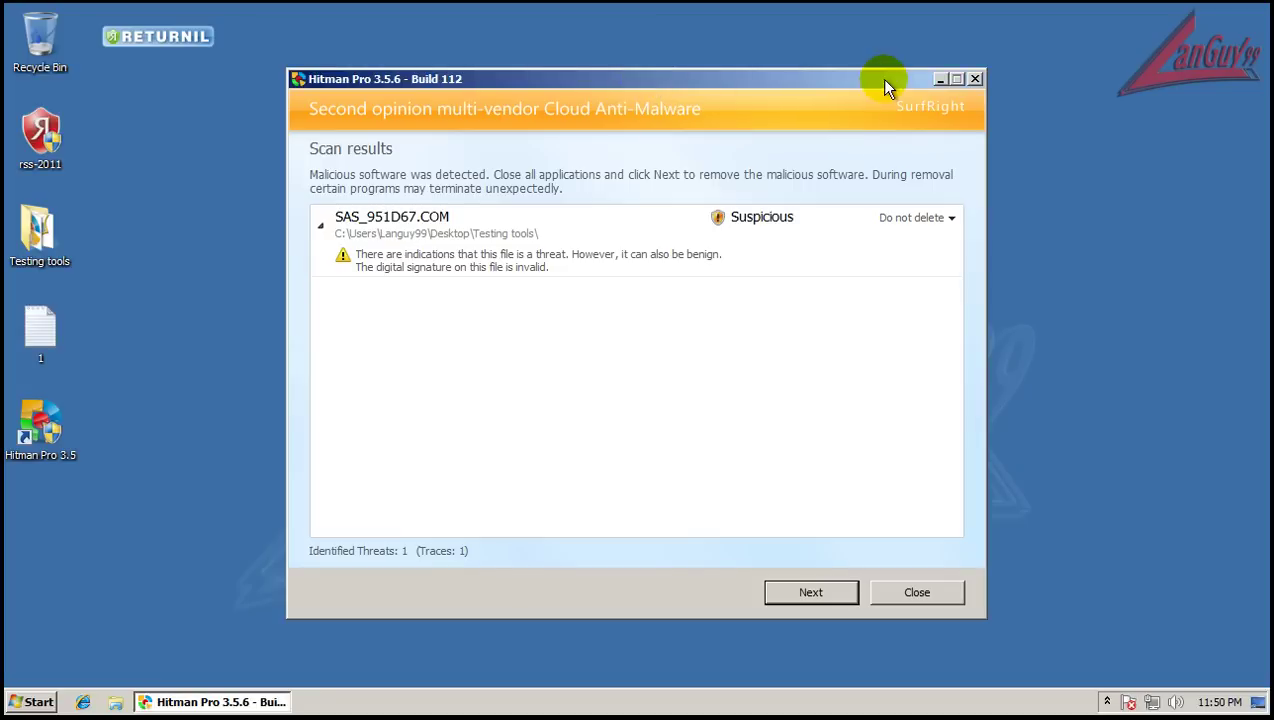
left_click(973, 80)
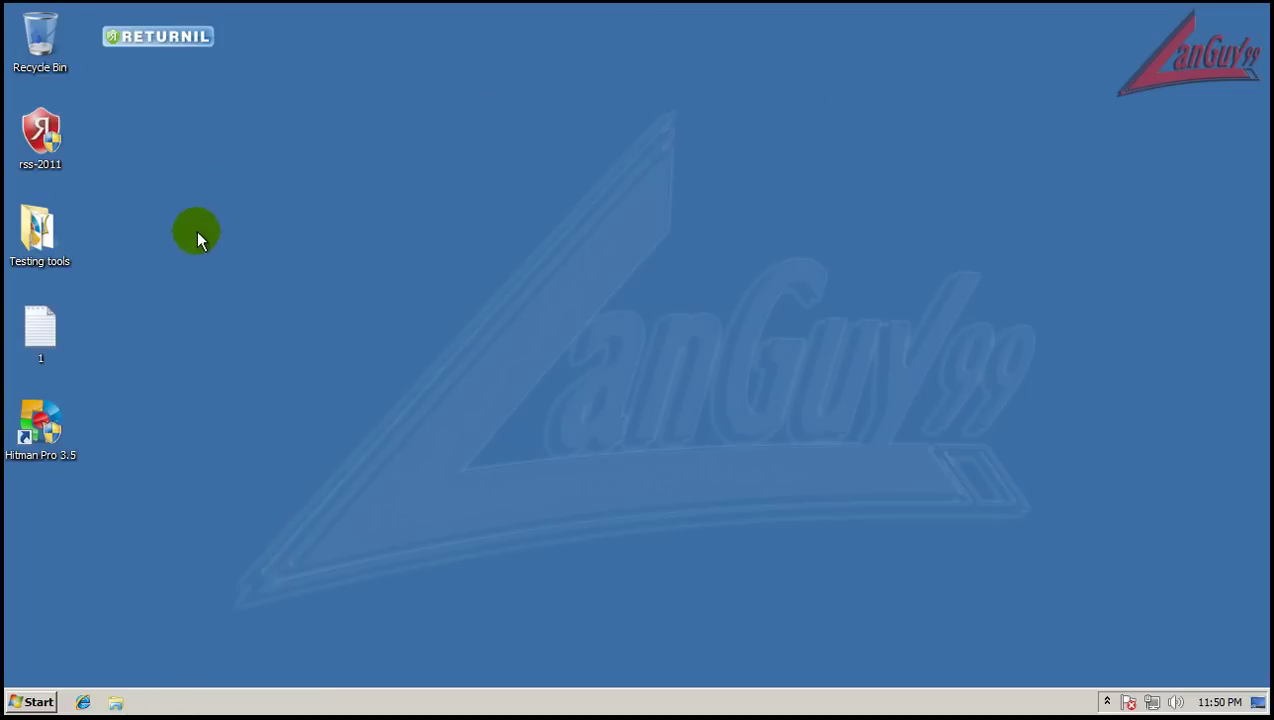
Step: Launch the mbam-setup-1.46 installer from the Testing tools folder and allow it to make changes to the computer
double_click(46, 225)
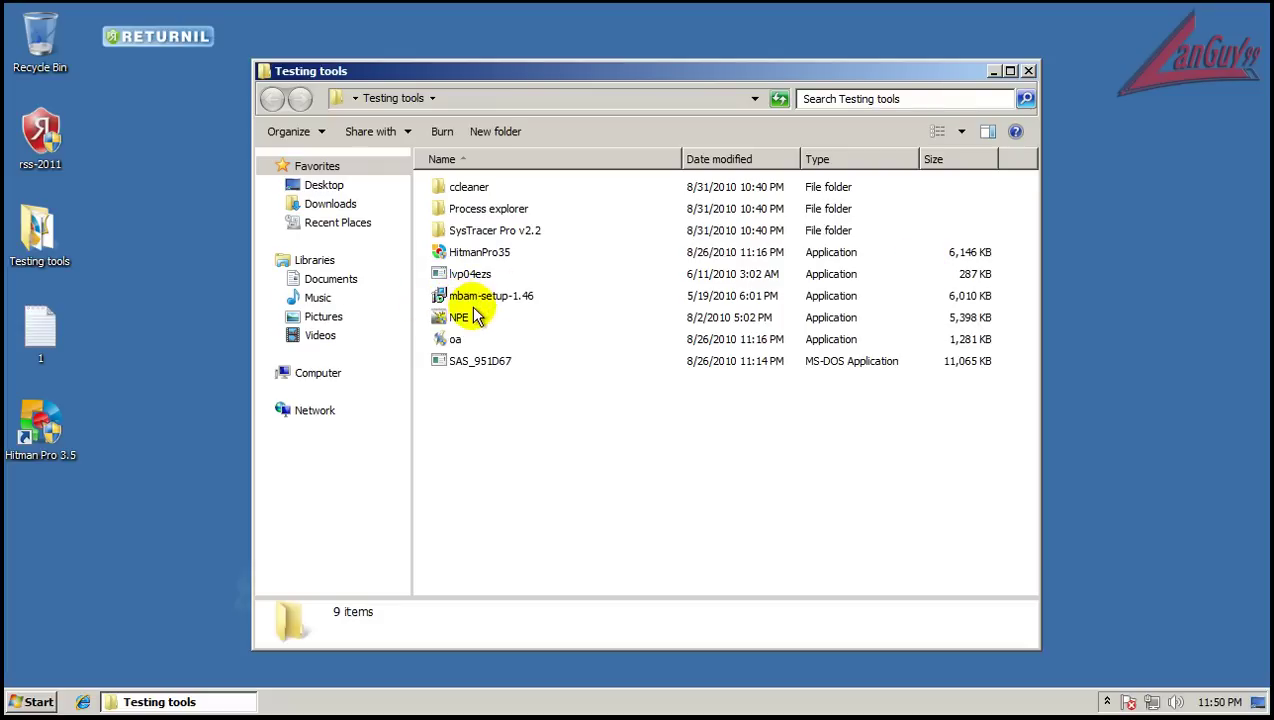
double_click(470, 297)
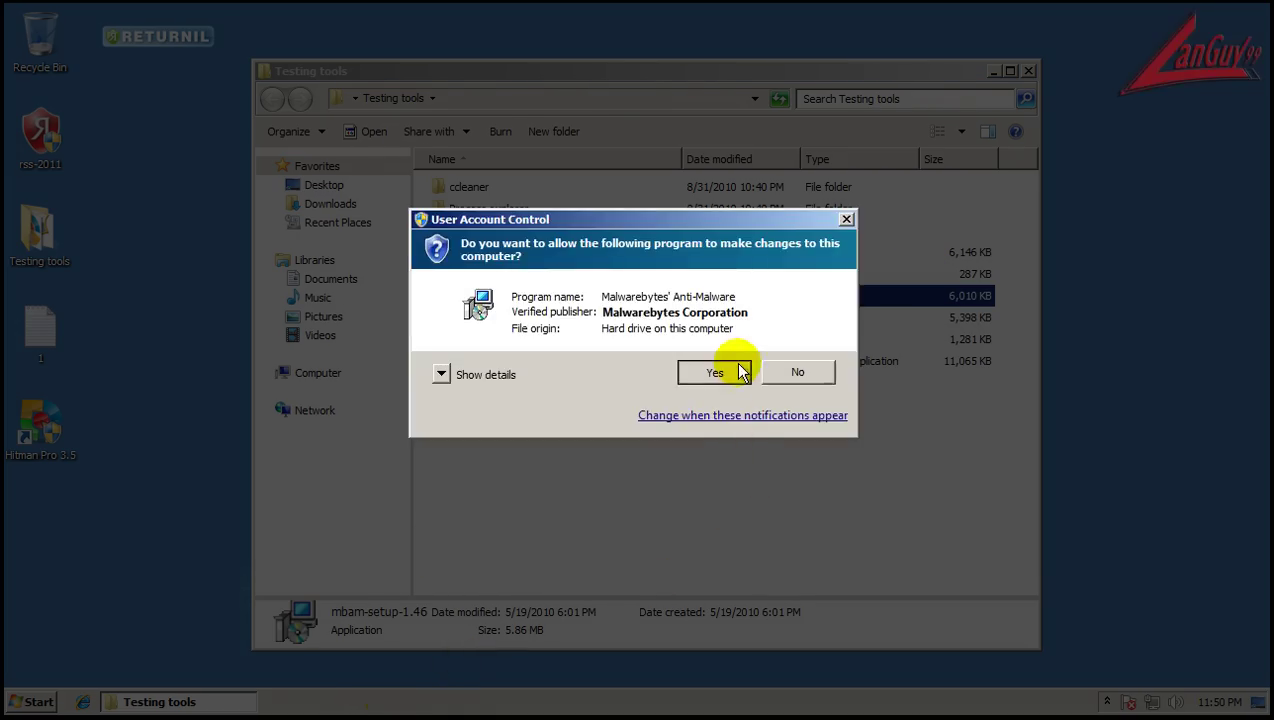
left_click(737, 369)
Step: Examine the running processes in Task Manager, sorted by description and with wider columns, and close Task Manager
right_click(498, 703)
left_click(530, 649)
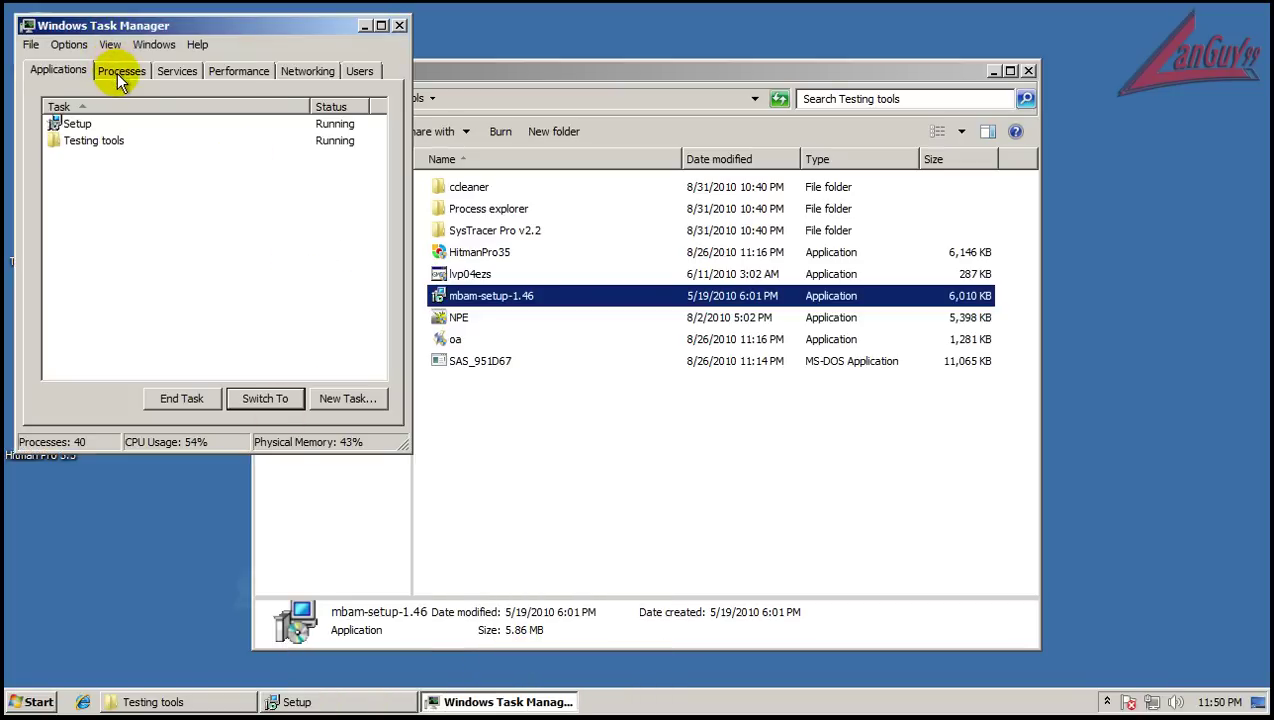
left_click(119, 78)
left_click(179, 397)
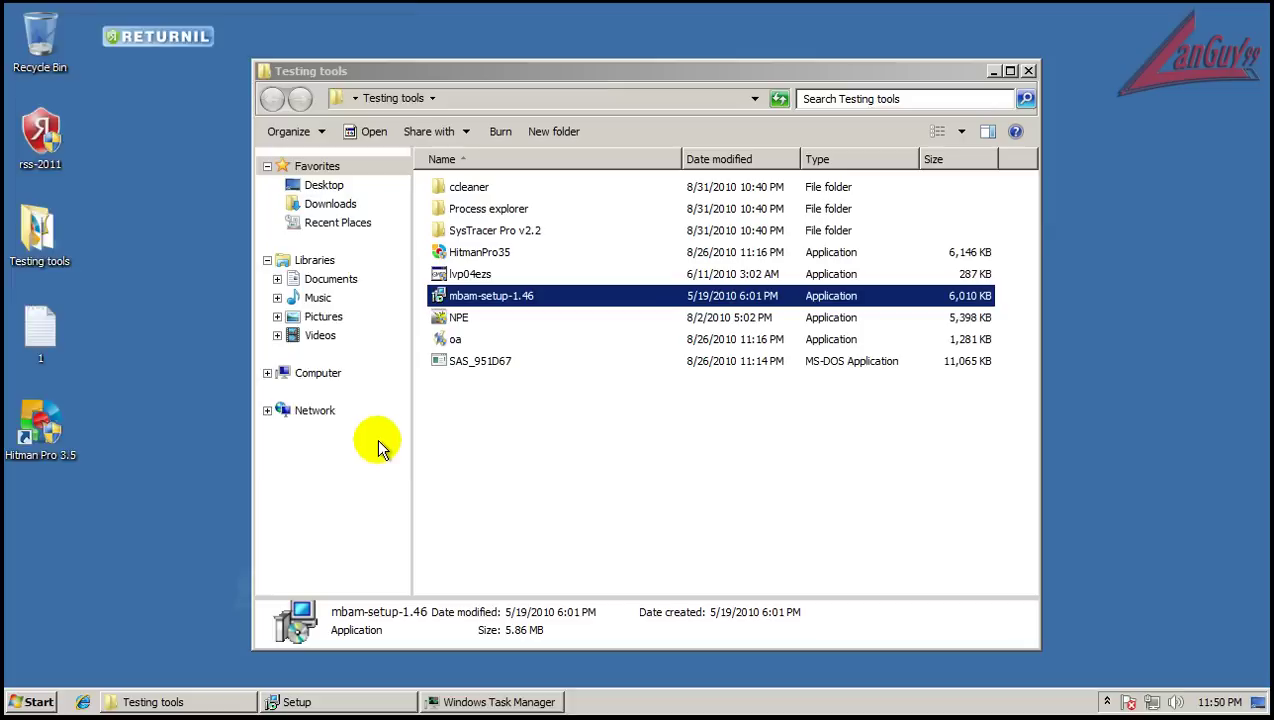
left_click_drag(405, 458, 545, 555)
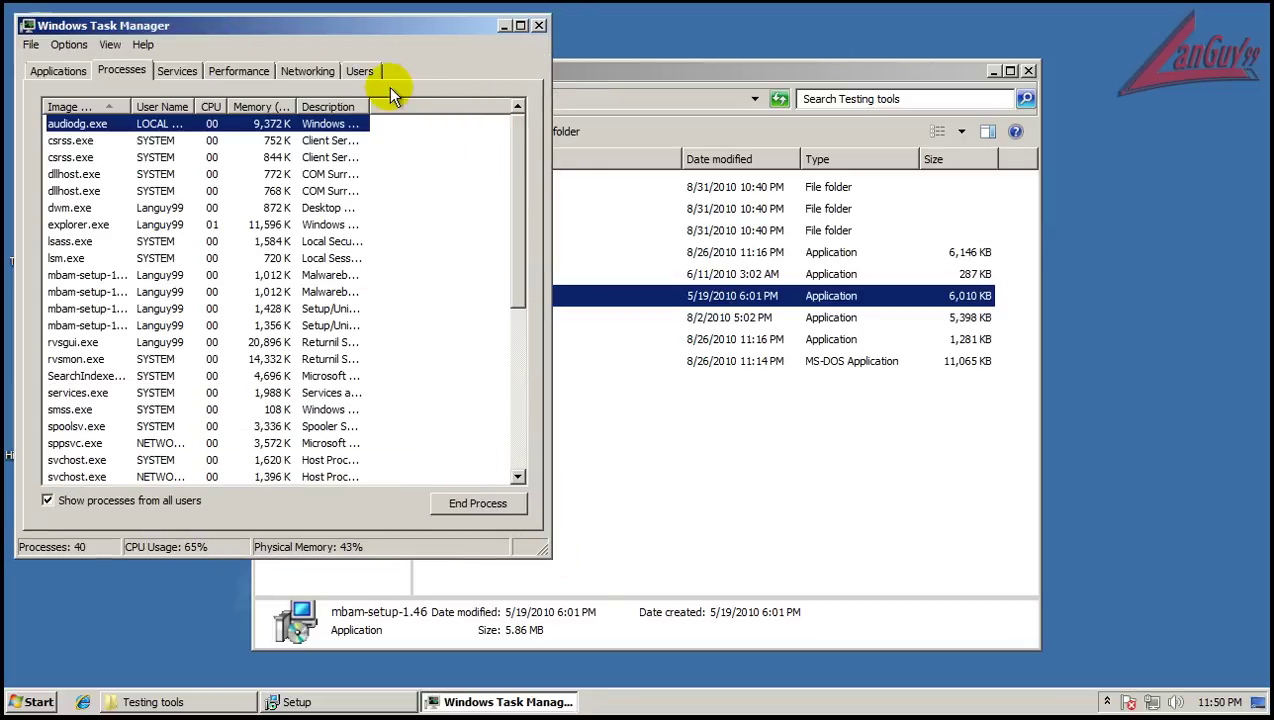
left_click_drag(371, 106, 430, 106)
left_click(395, 106)
left_click_drag(516, 162, 524, 254)
left_click(360, 344)
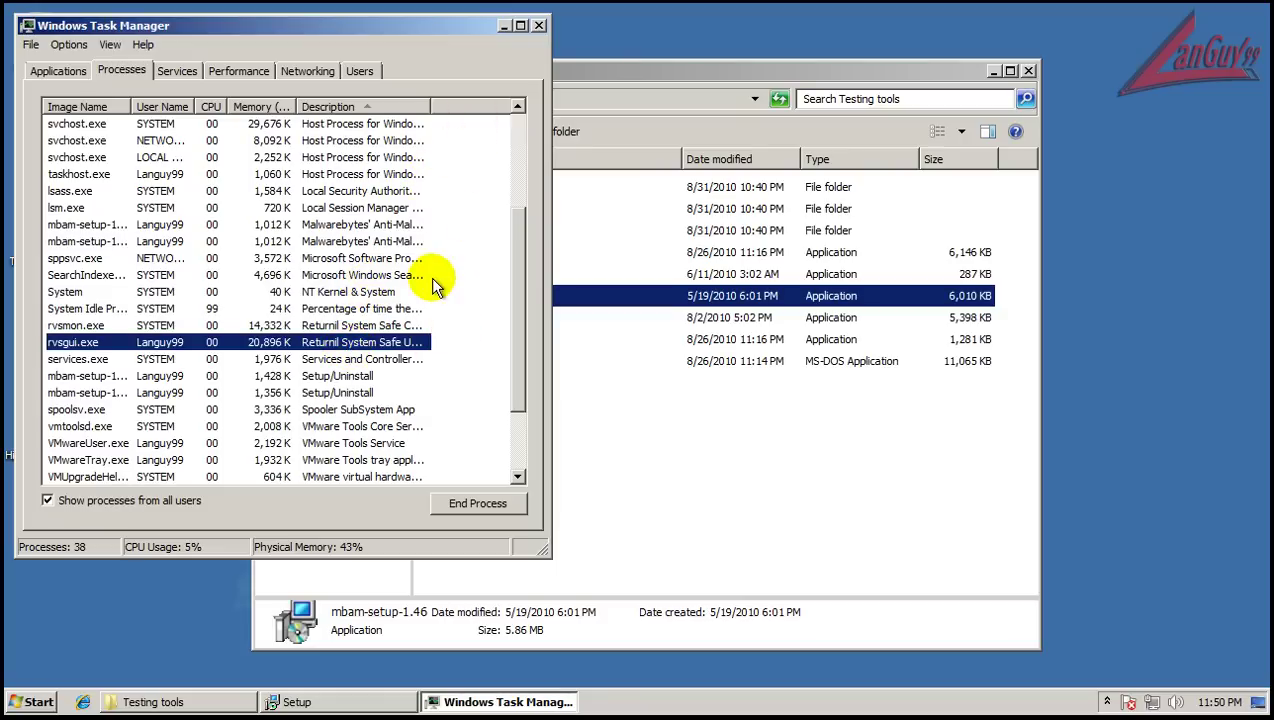
left_click(538, 27)
Step: Return to the Malwarebytes' Anti-Malware setup, choose English as the language and proceed through the first installer pages
left_click(326, 703)
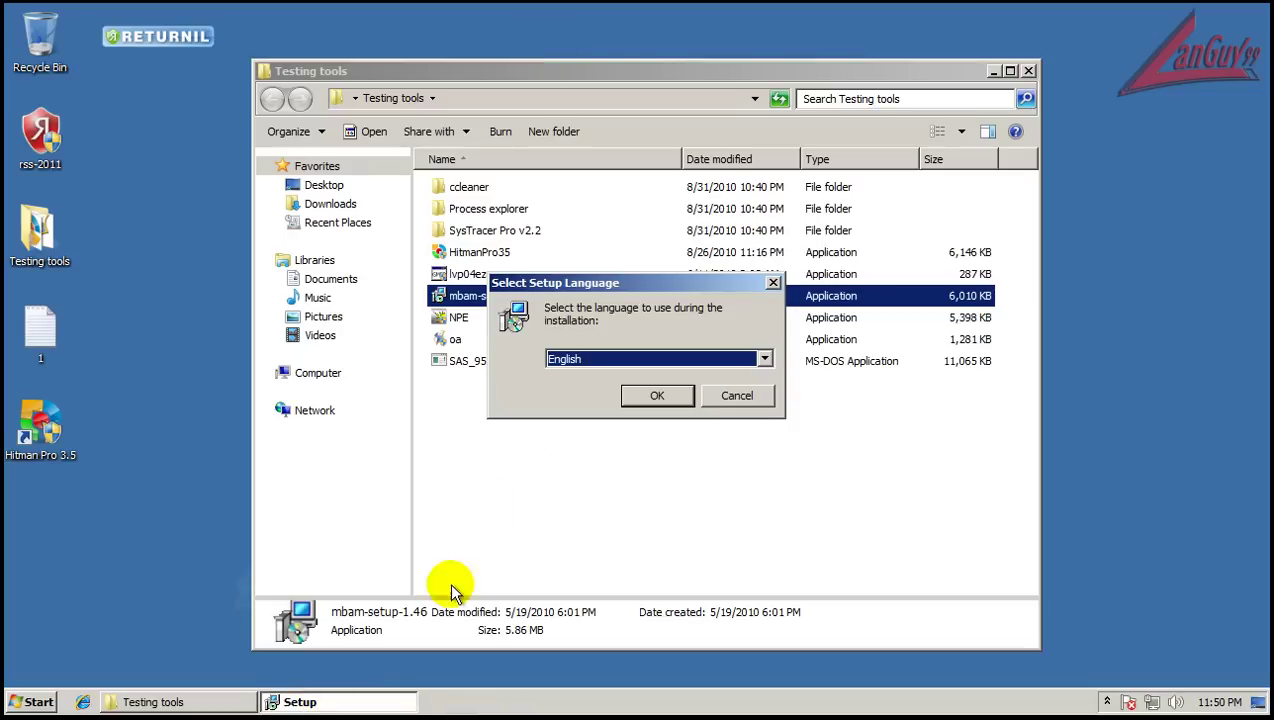
left_click(670, 409)
left_click(740, 511)
left_click(520, 449)
left_click(742, 510)
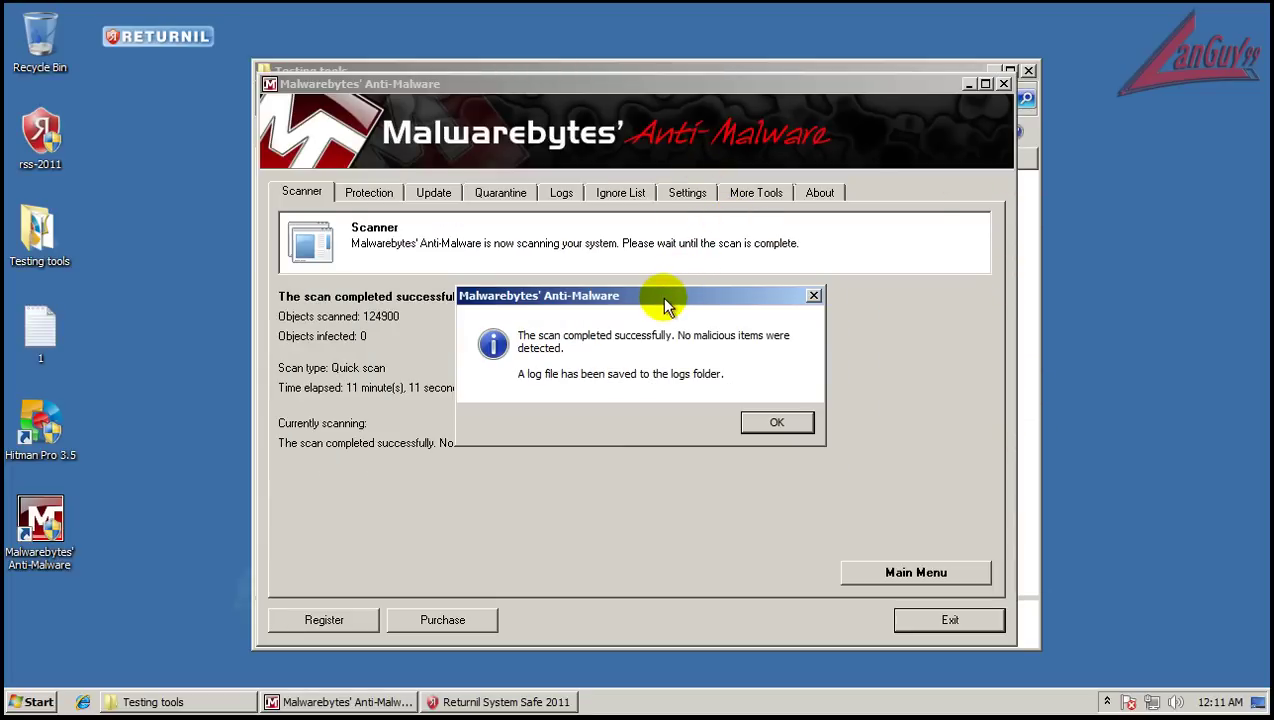
Step: Dismiss the Malwarebytes' quick scan result, exit Malwarebytes' Anti-Malware and close the Testing tools folder
left_click(758, 425)
left_click(949, 620)
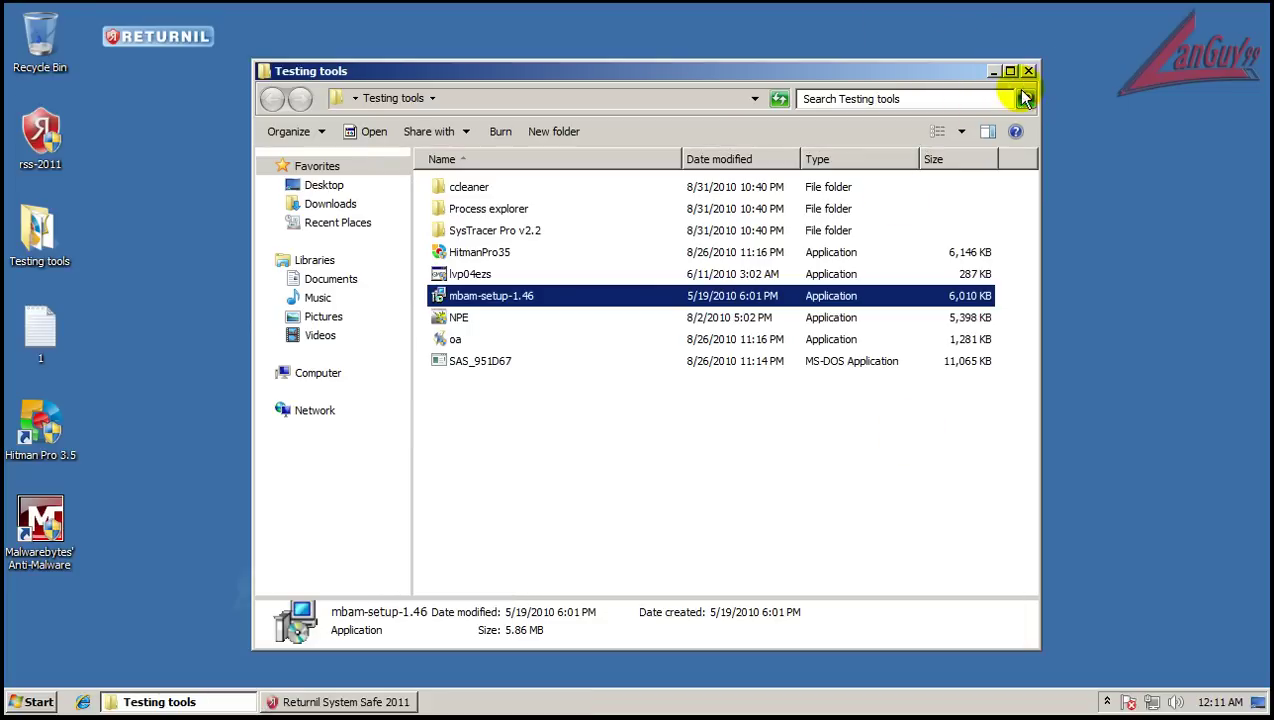
left_click(1028, 70)
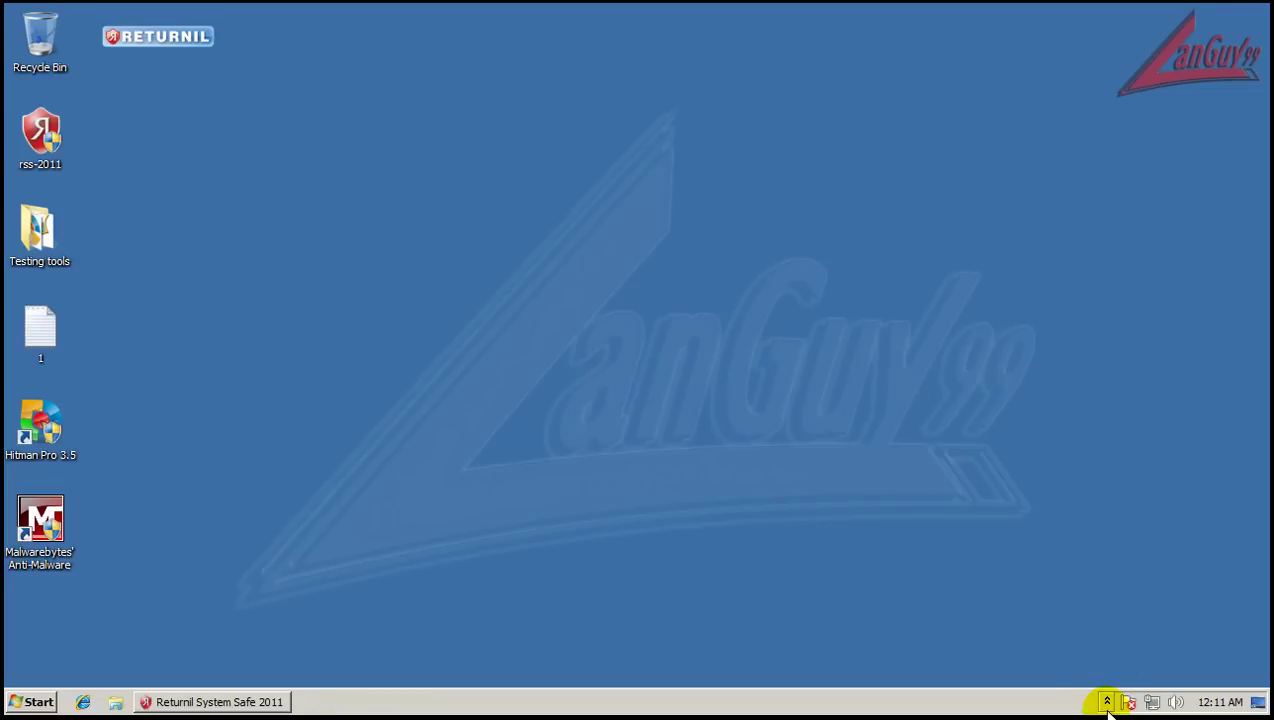
Step: Open the Returnil System Safe 2011 main window and turn on real-time protection
left_click(1107, 701)
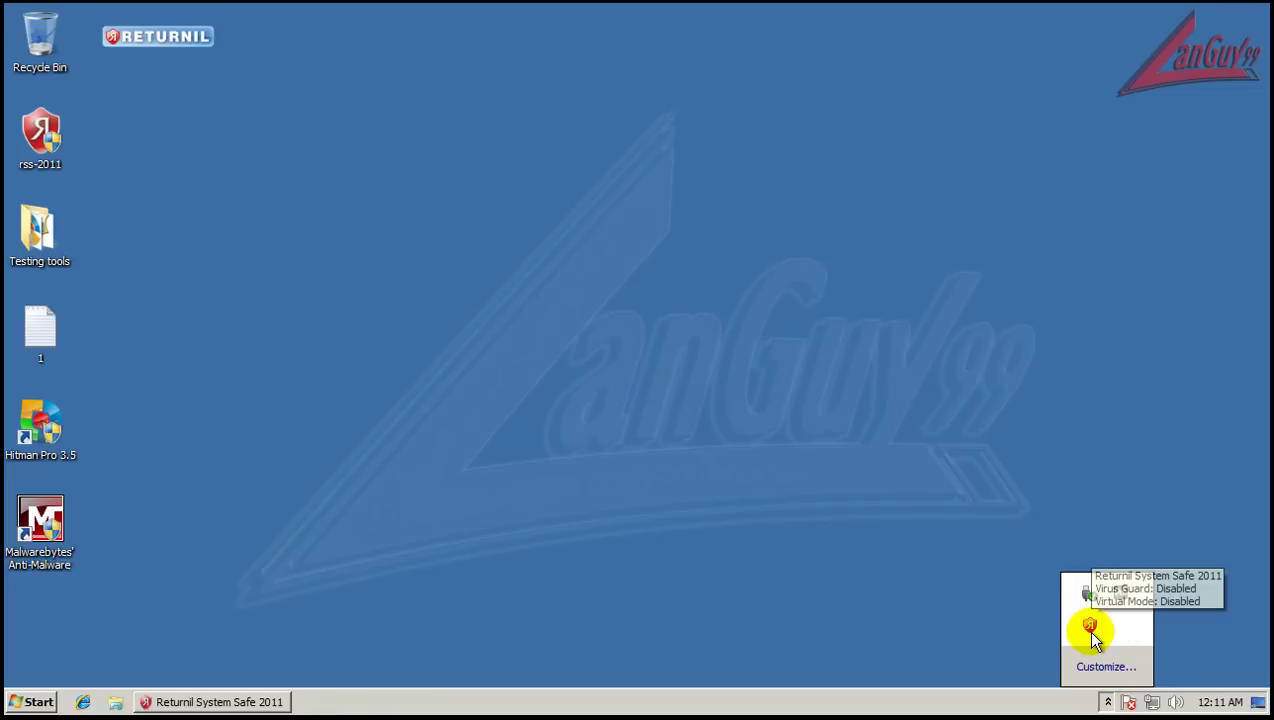
right_click(1088, 626)
left_click(1032, 577)
double_click(1087, 627)
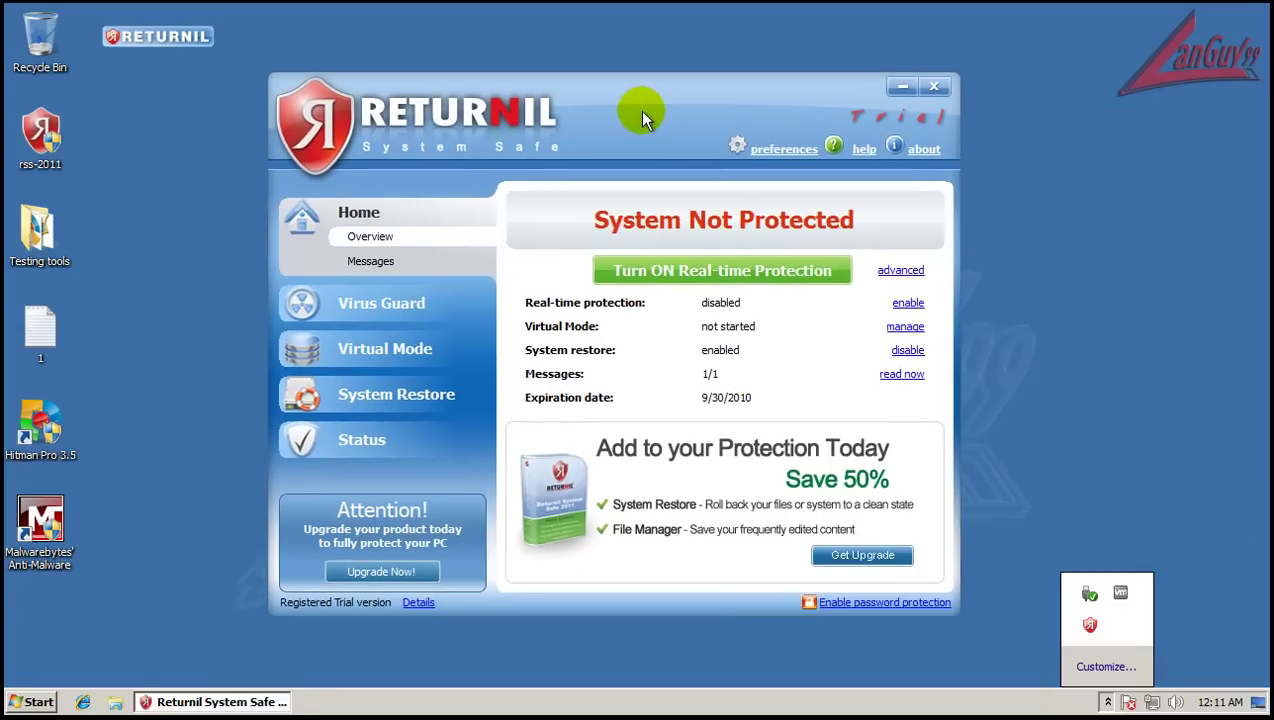
left_click_drag(642, 118, 638, 118)
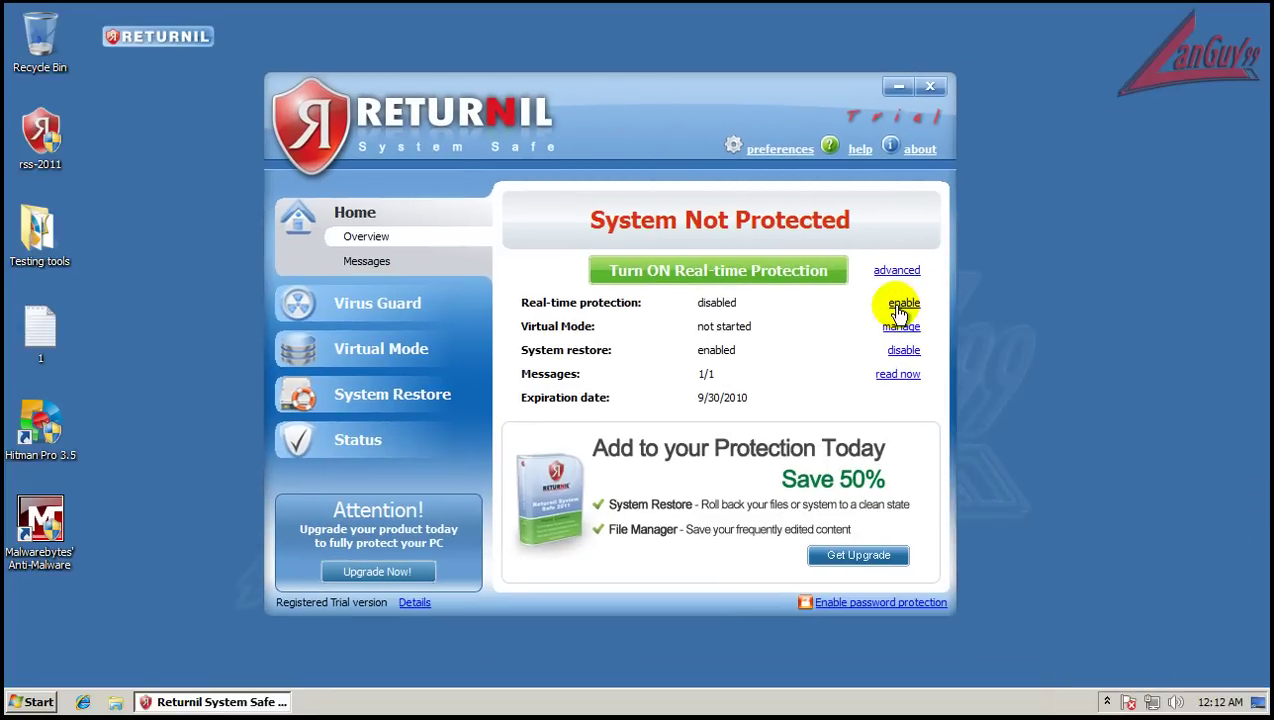
left_click(709, 270)
left_click_drag(708, 100, 647, 110)
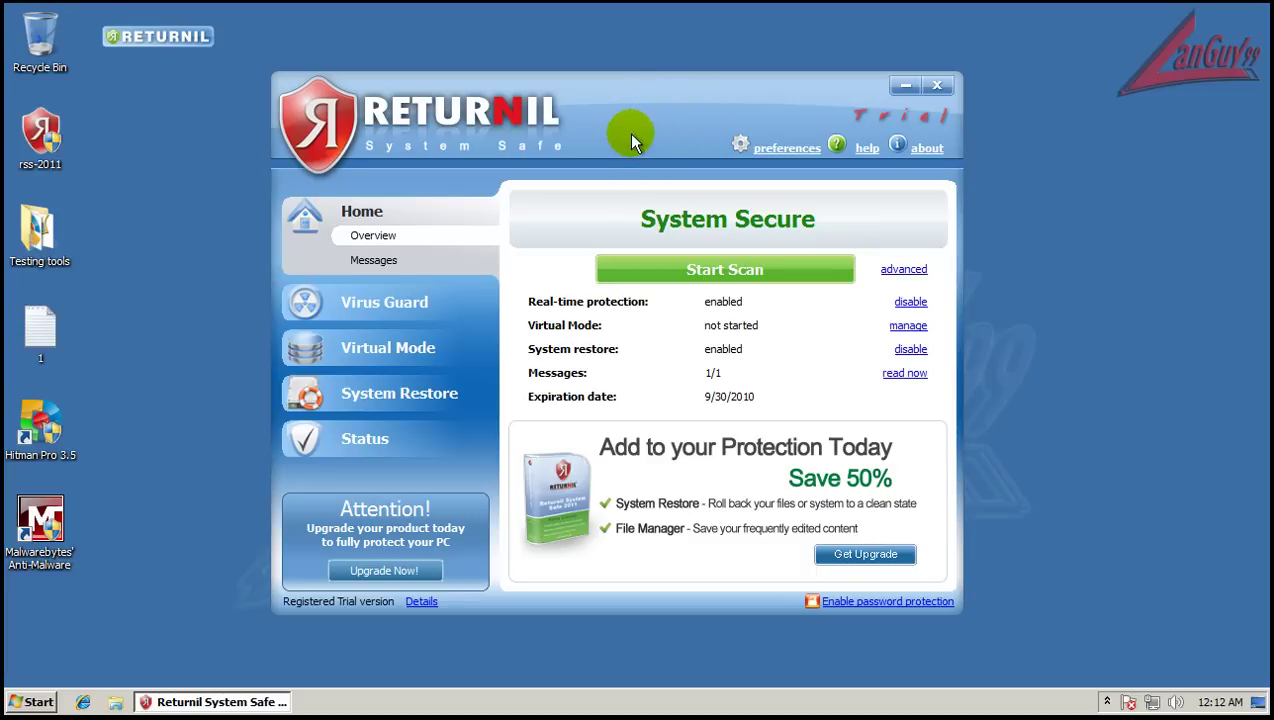
Step: Look over Returnil's Virtual Mode overview and return to the Home overview
left_click(358, 318)
left_click(420, 368)
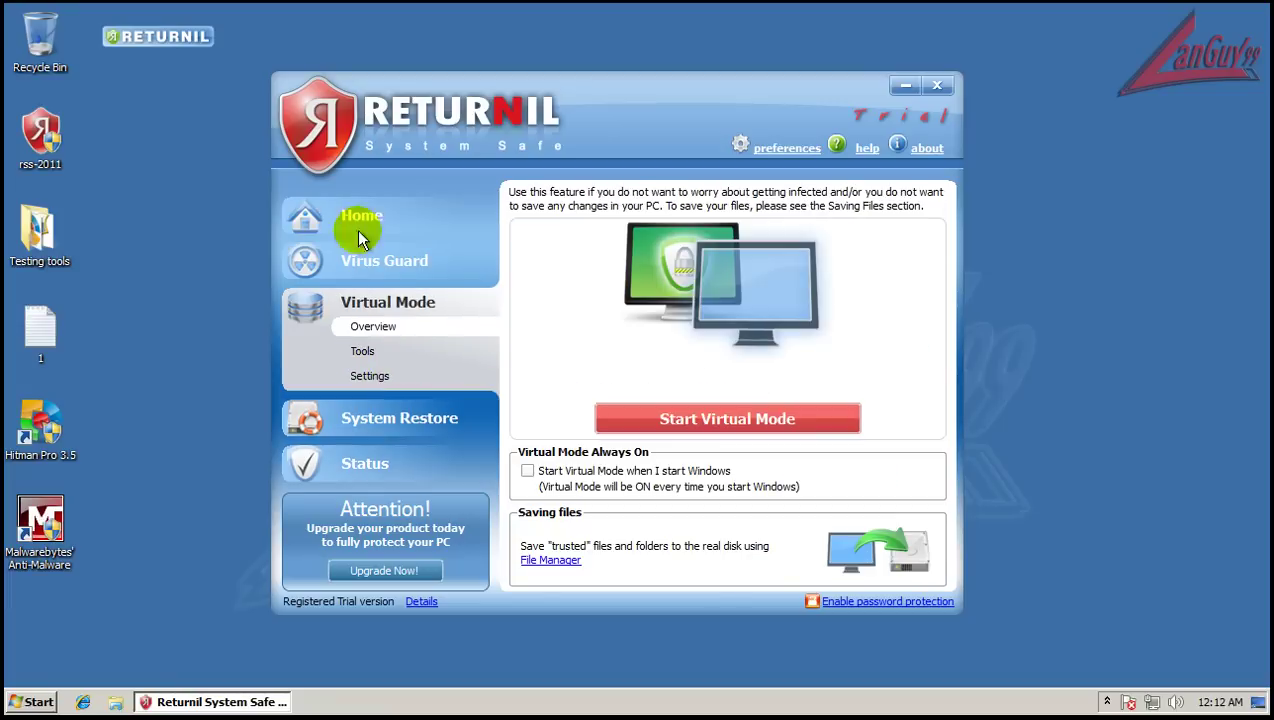
left_click(369, 217)
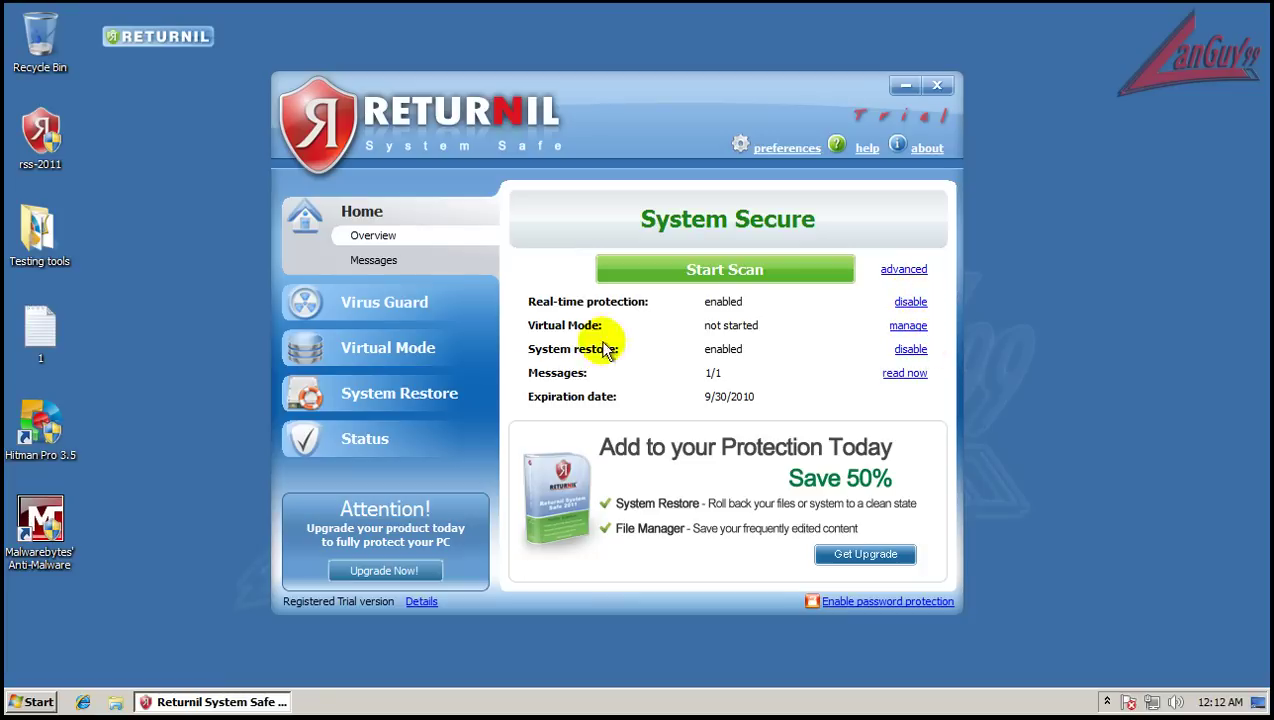
Step: Raise the Virus Guard protection sensitivity to its highest level and check the quarantine list
left_click(390, 302)
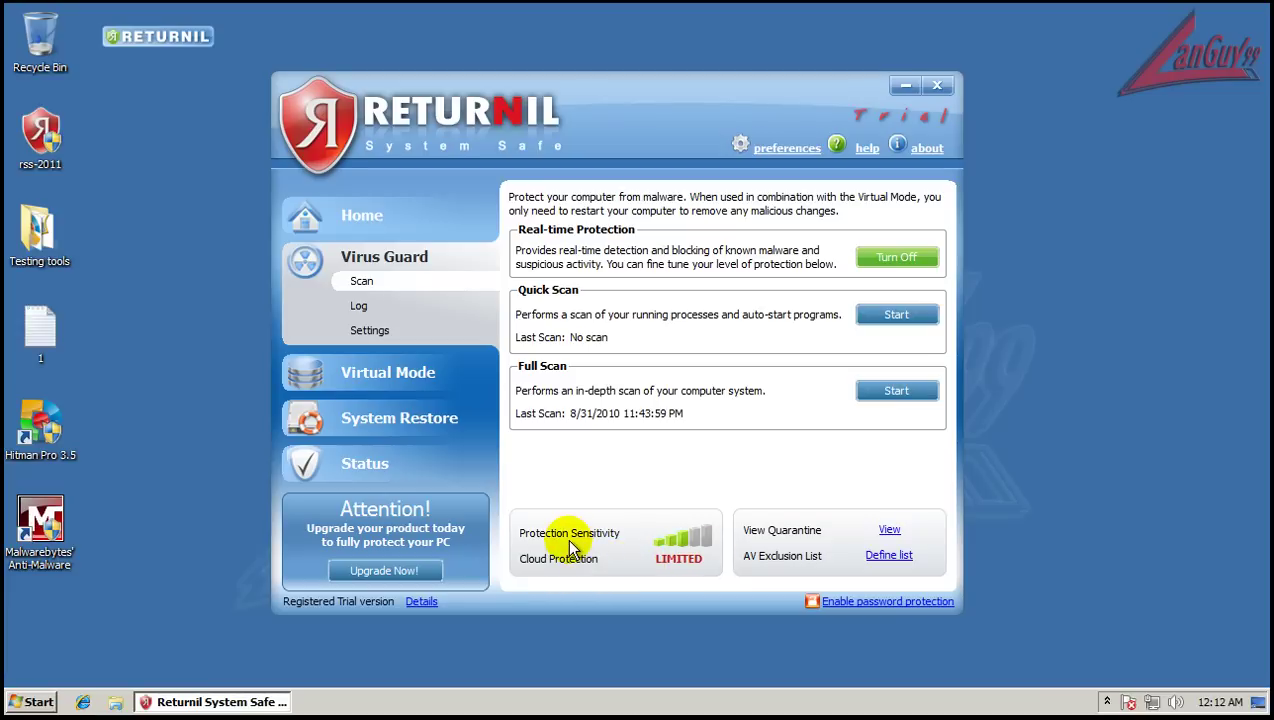
left_click_drag(671, 541, 700, 534)
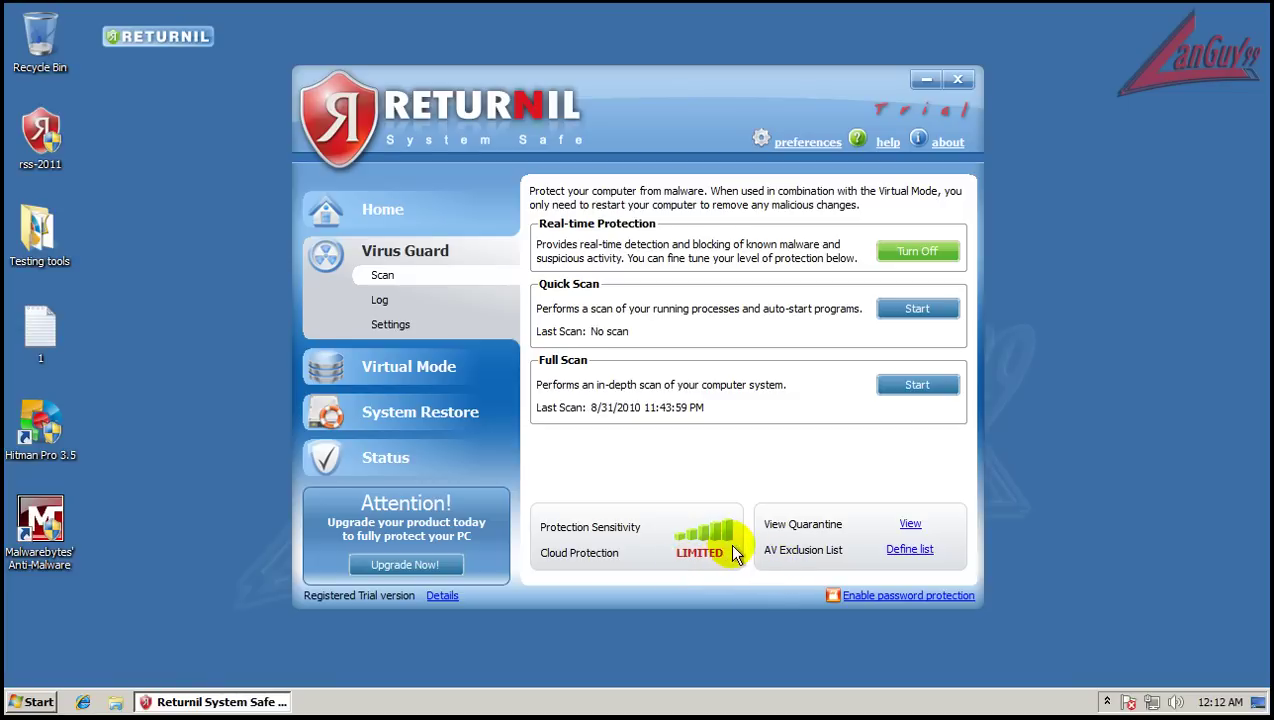
left_click(911, 527)
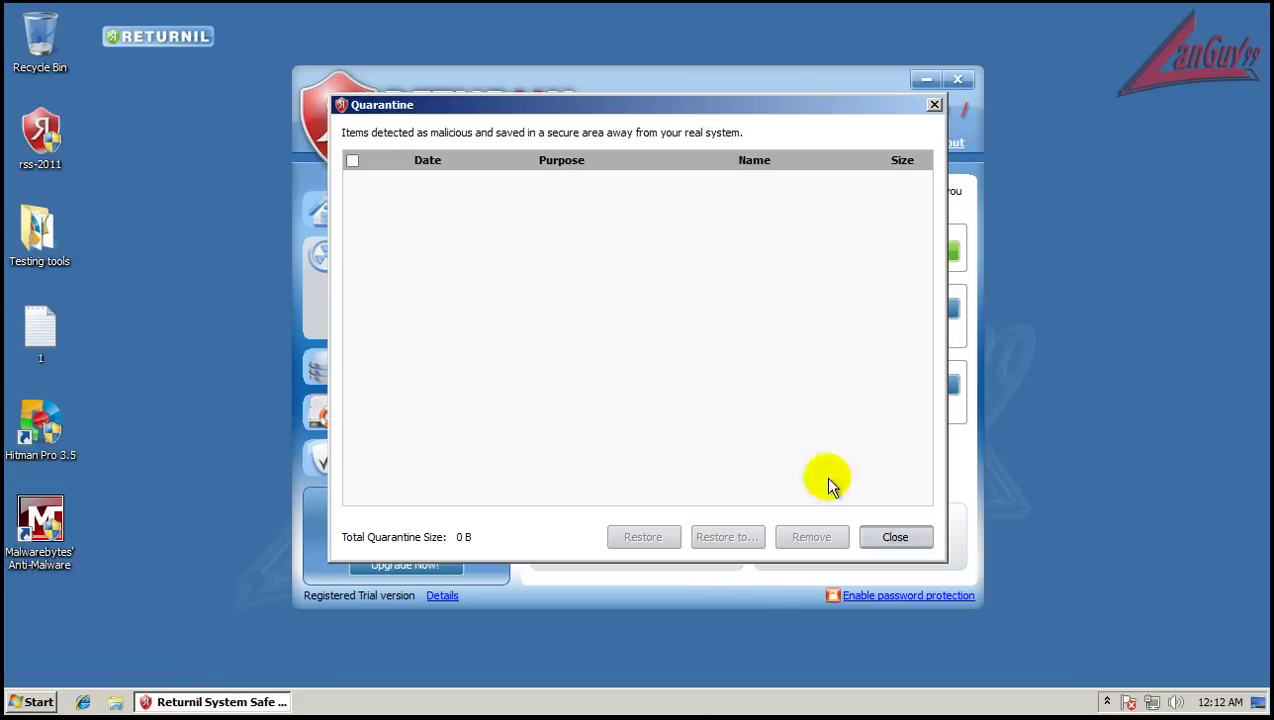
left_click(896, 541)
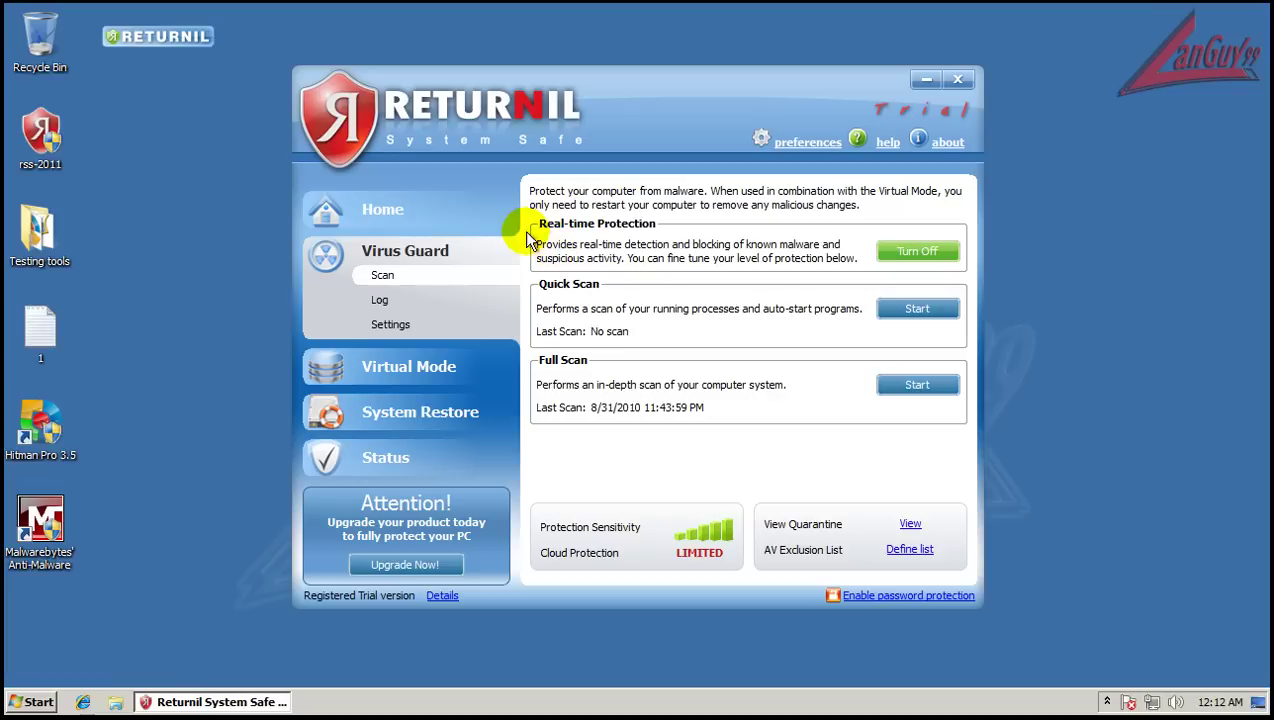
Step: Review the details of the detections in the Virus Guard log, including their malware IDs, and view the Virus Guard settings
left_click(380, 304)
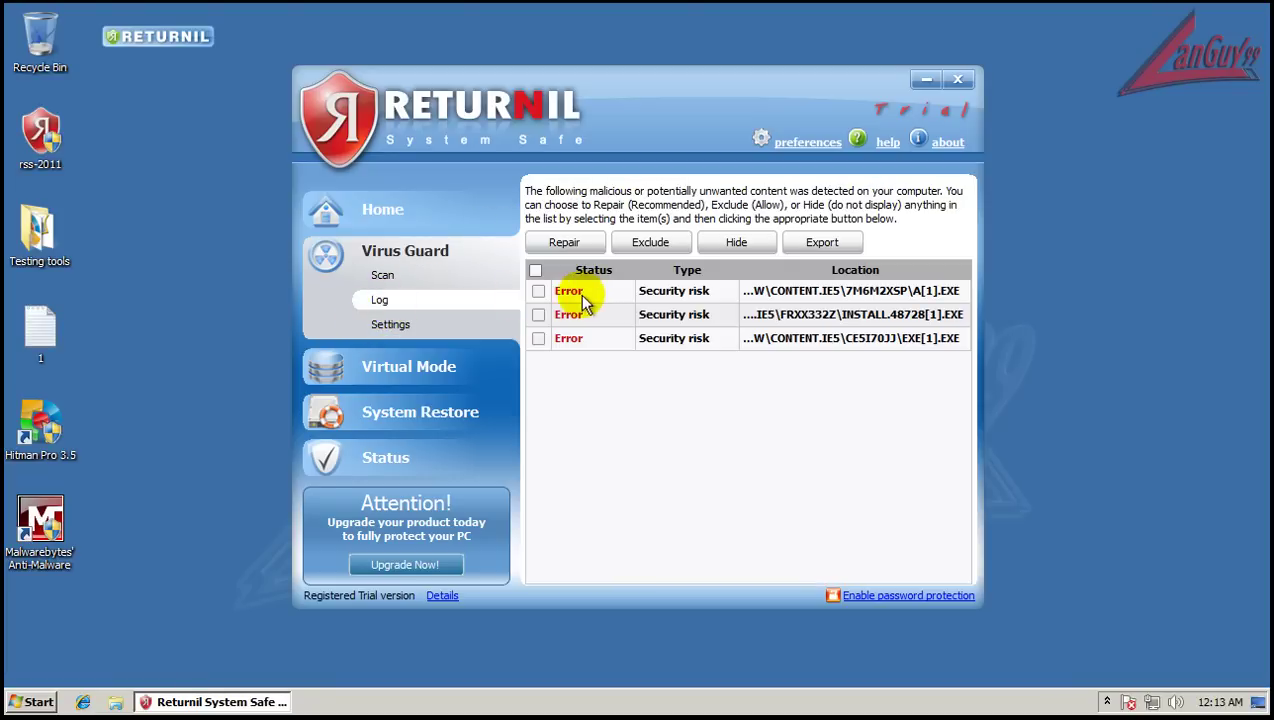
double_click(700, 296)
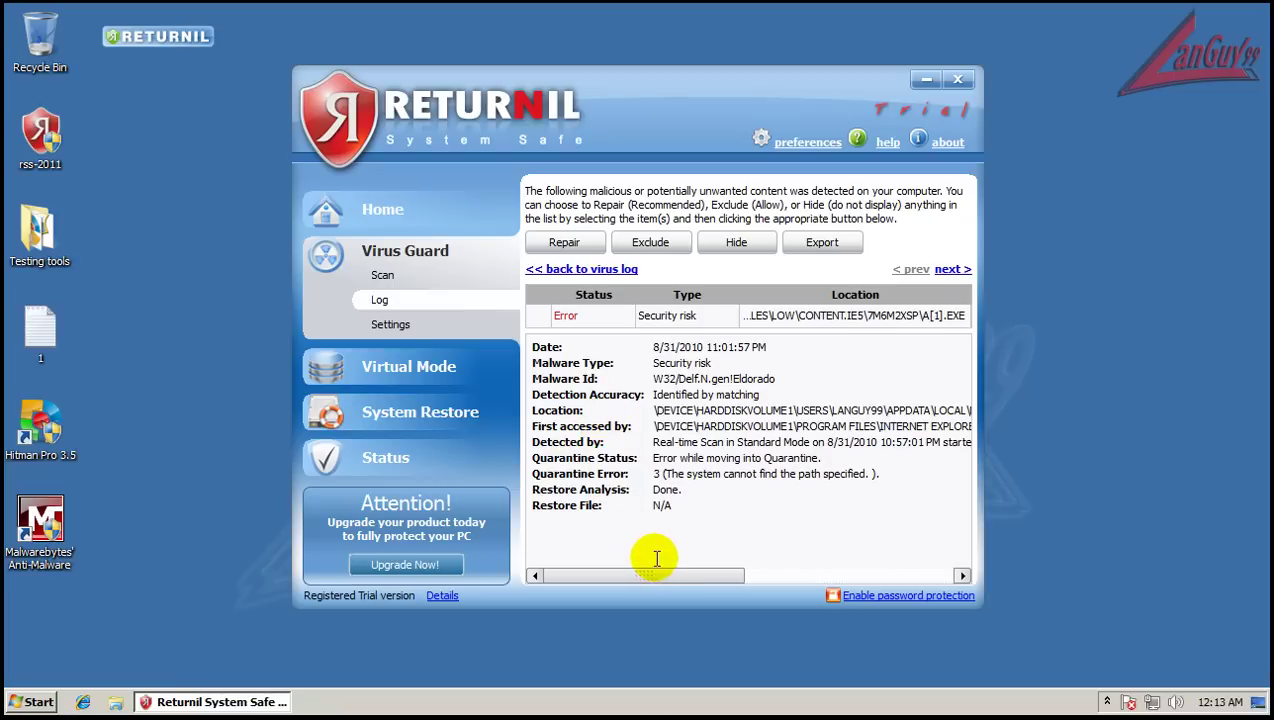
left_click(952, 270)
left_click(952, 270)
left_click(914, 270)
left_click(916, 271)
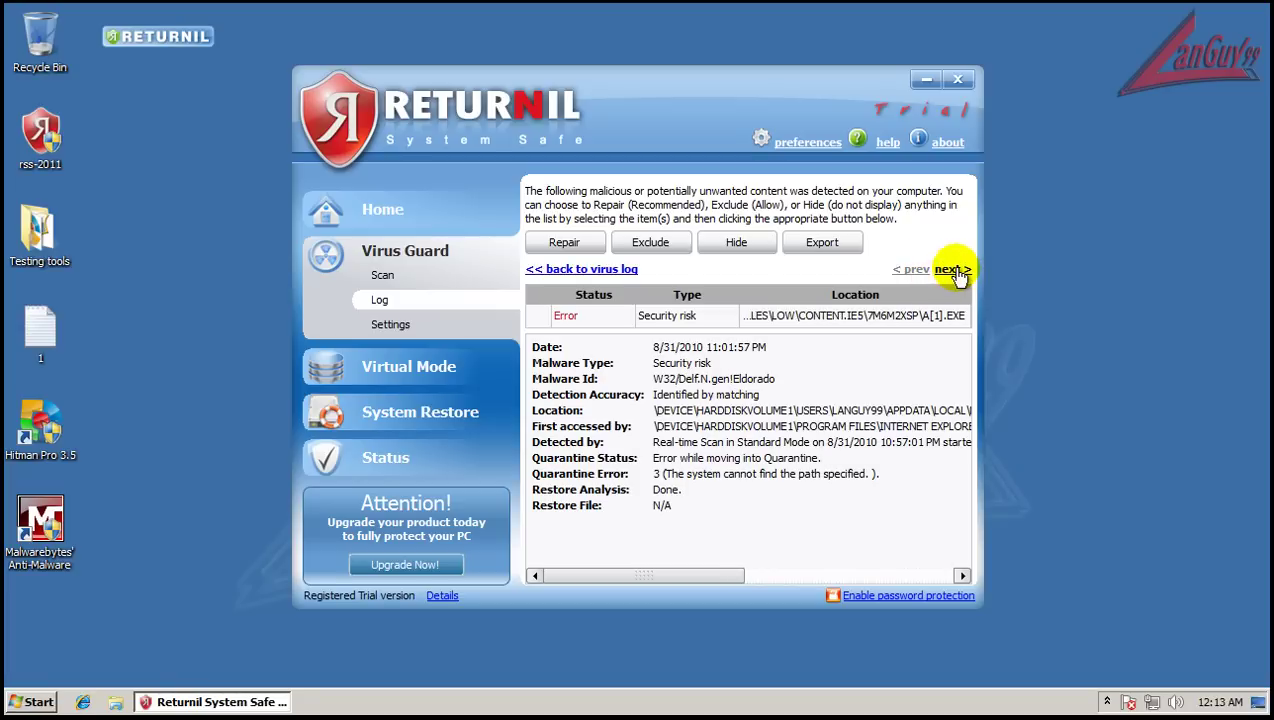
left_click(953, 270)
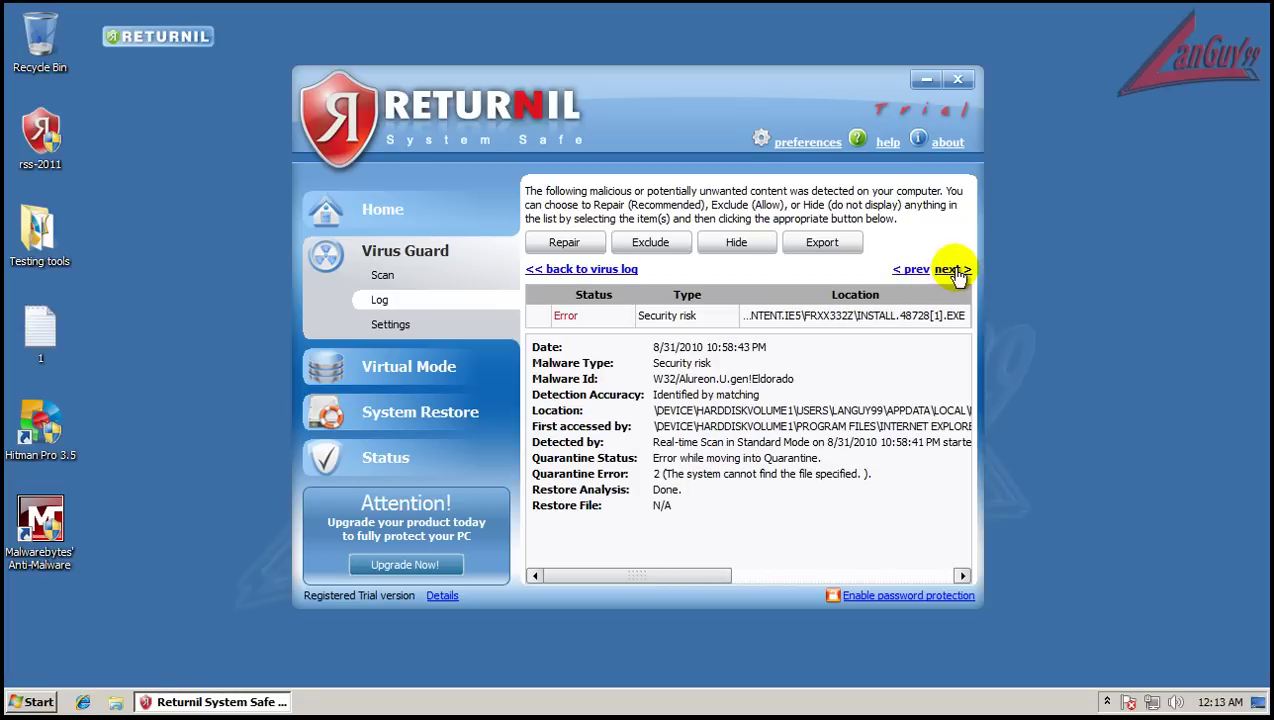
double_click(697, 379)
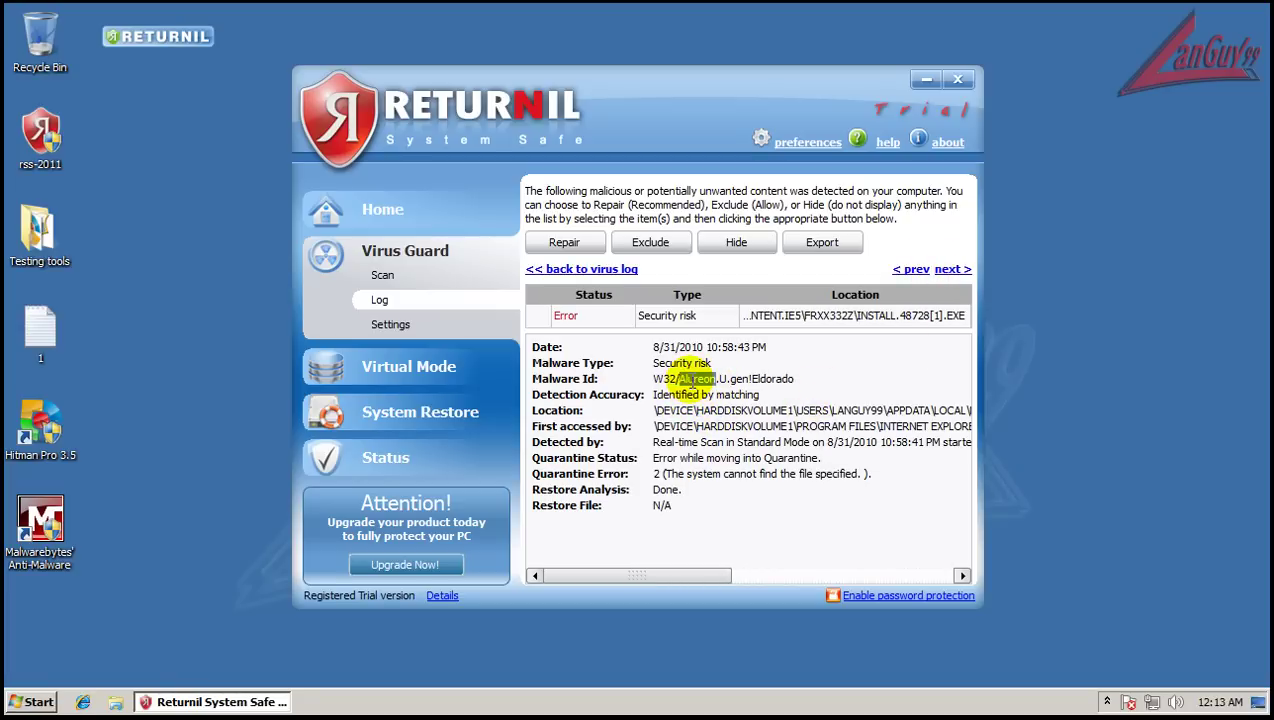
left_click(690, 383)
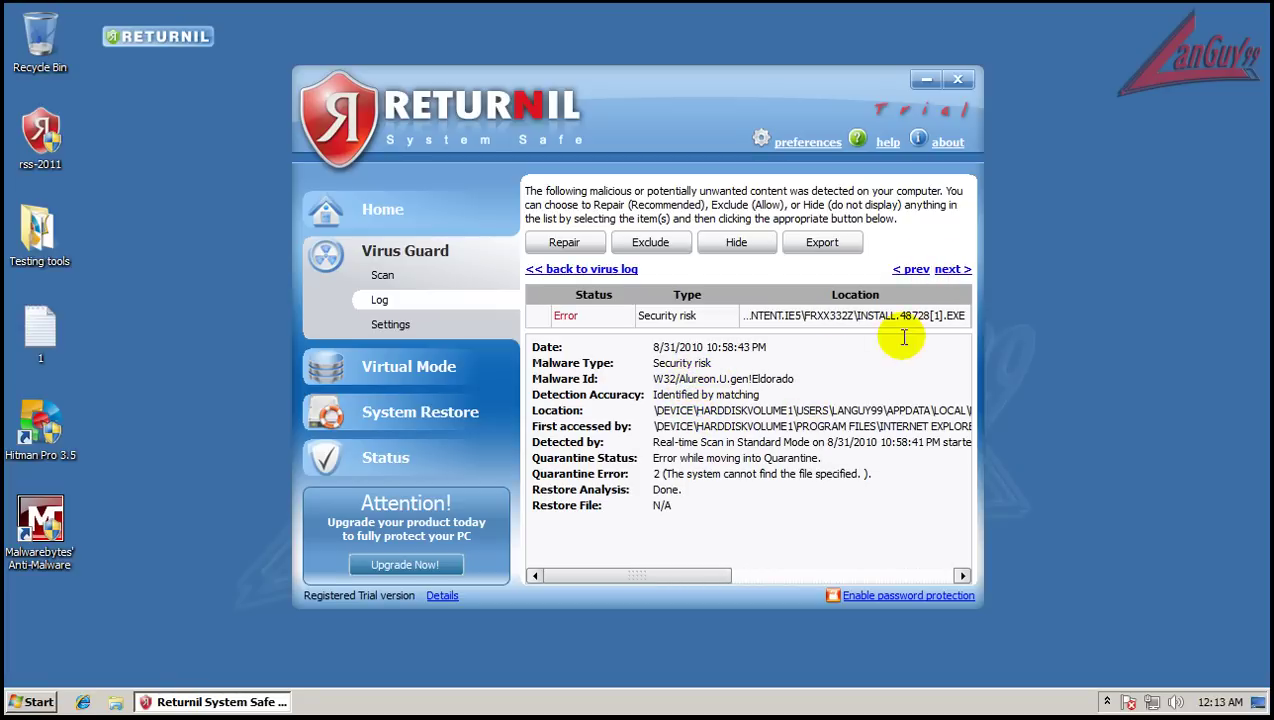
left_click(910, 272)
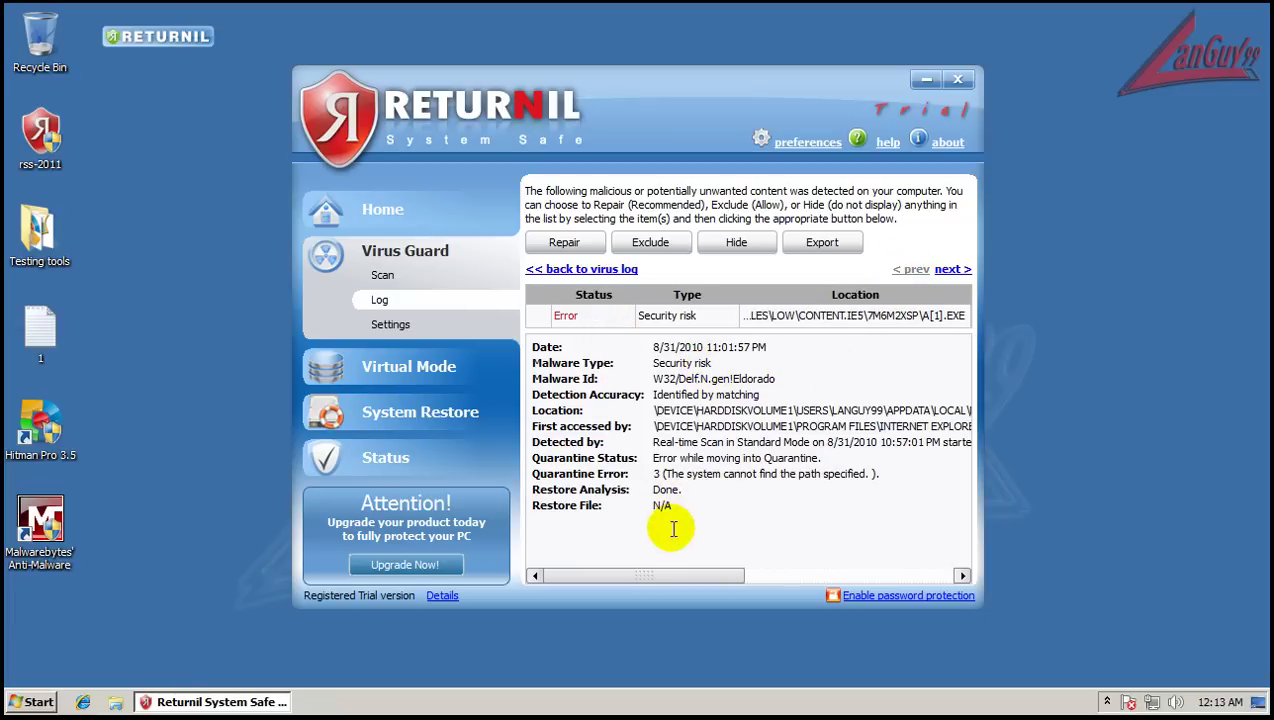
left_click(398, 330)
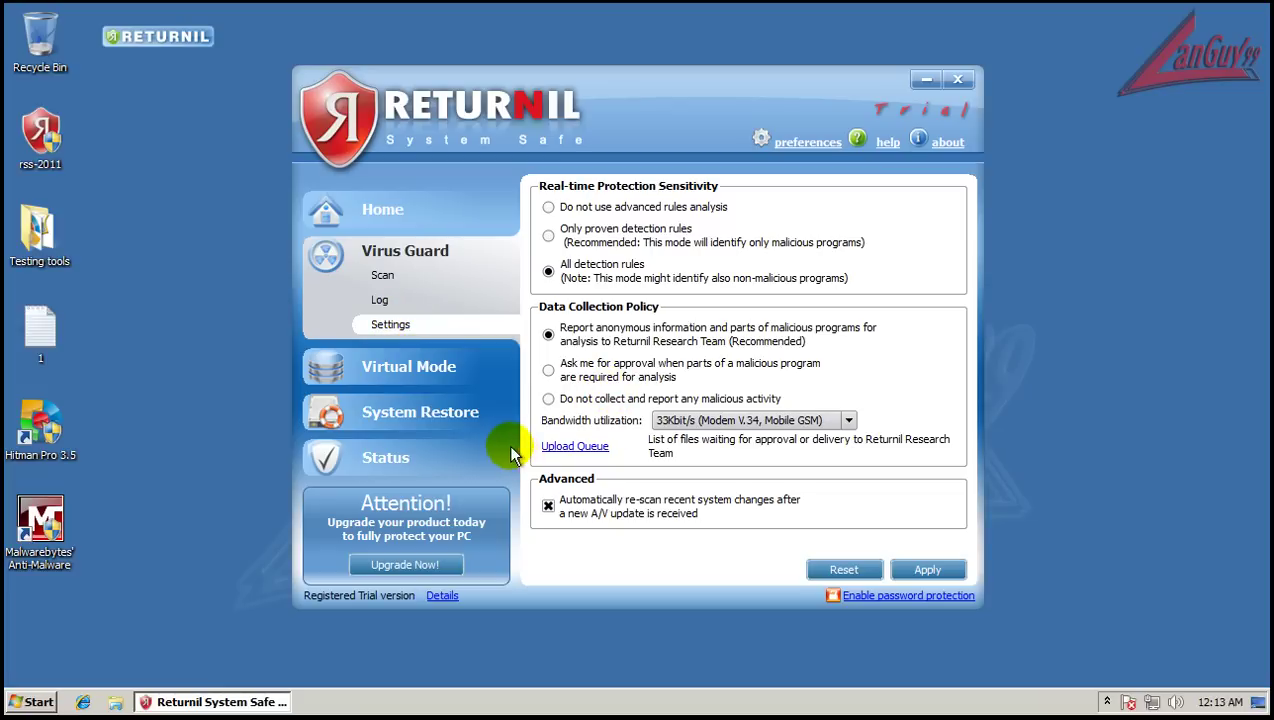
Step: Hide the Returnil desktop toolbar in the preferences and apply the change
left_click(788, 143)
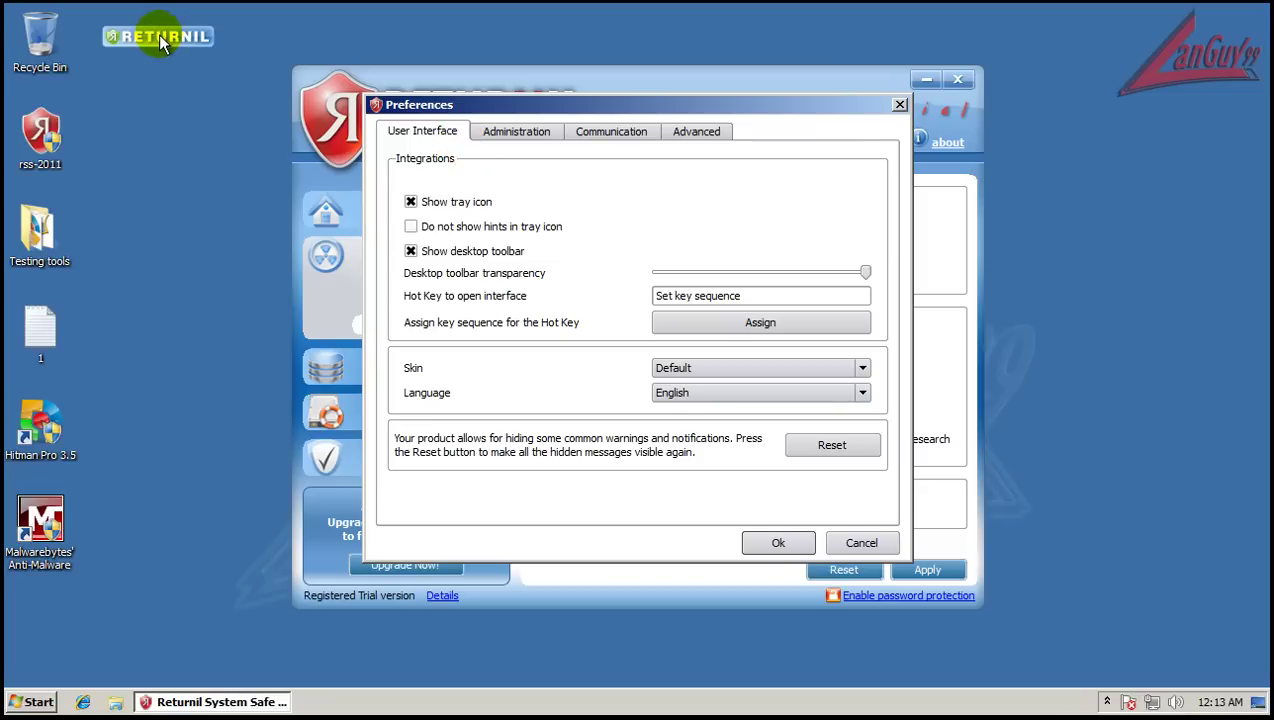
left_click(411, 251)
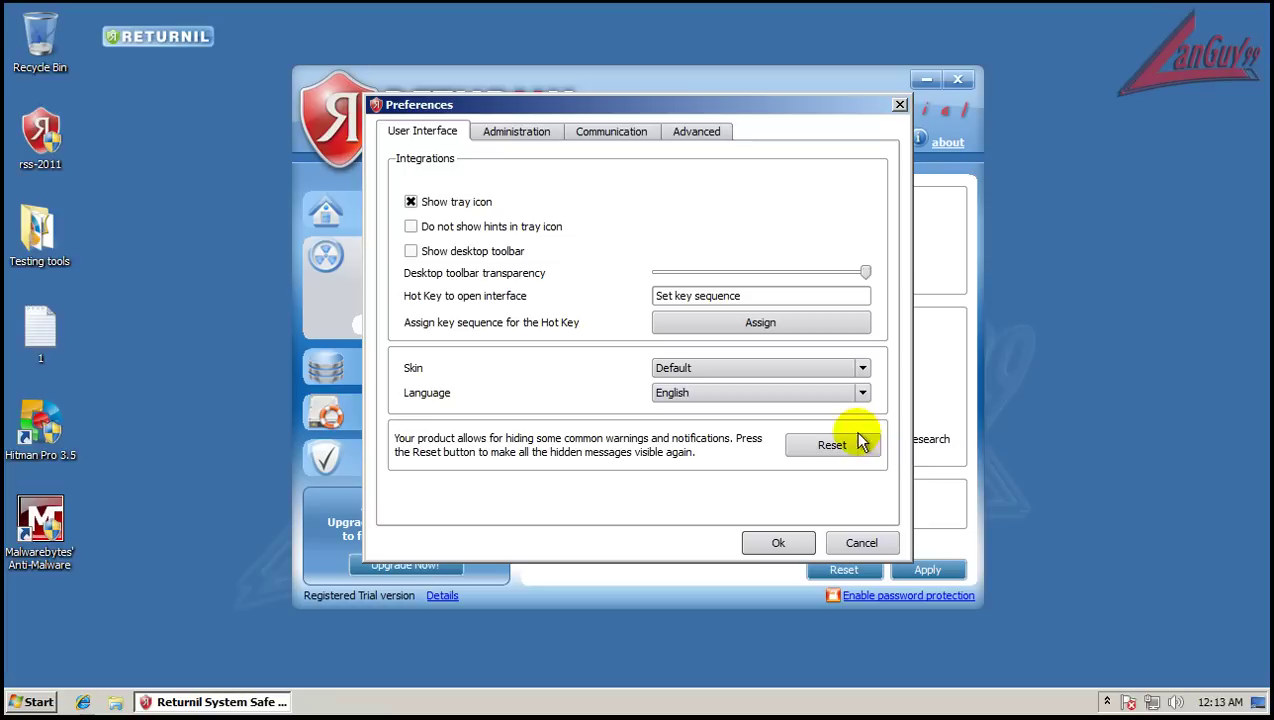
left_click(796, 543)
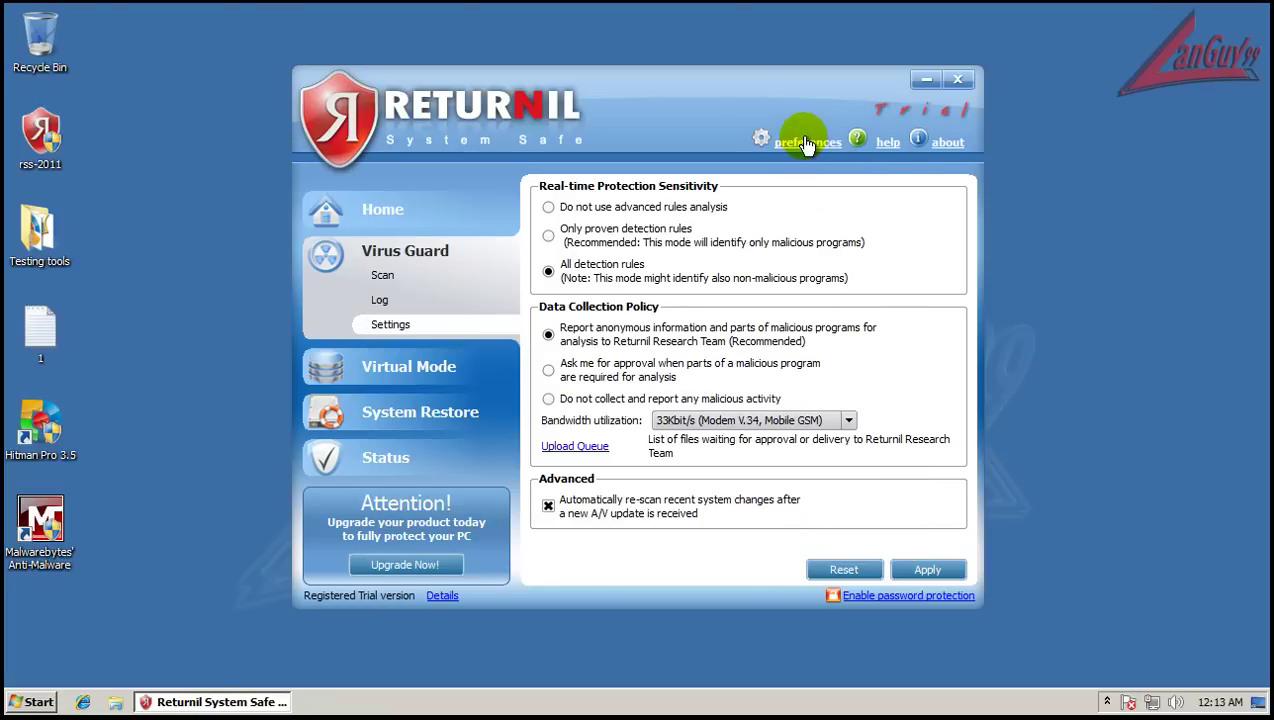
Step: Reopen the preferences, enable the desktop toolbar again and try its transparency slider, leaving it at the maximum end
left_click(786, 145)
left_click(411, 251)
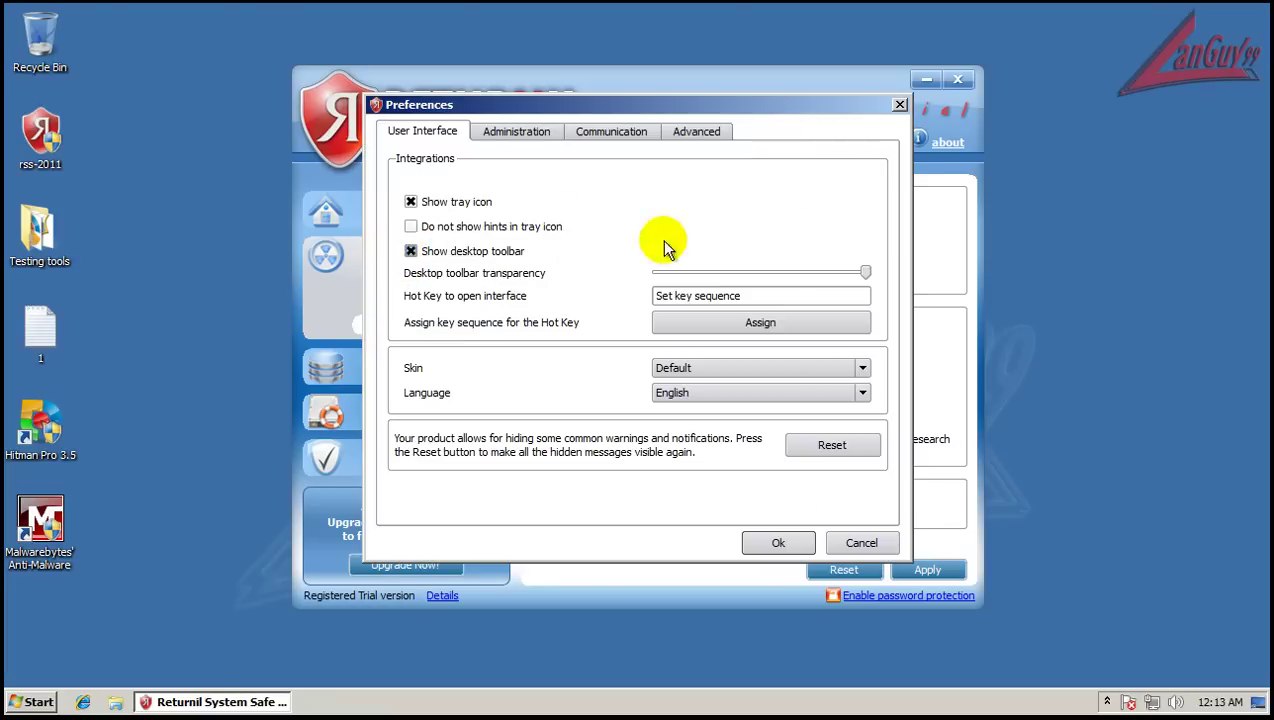
left_click_drag(866, 273, 805, 273)
left_click(857, 273)
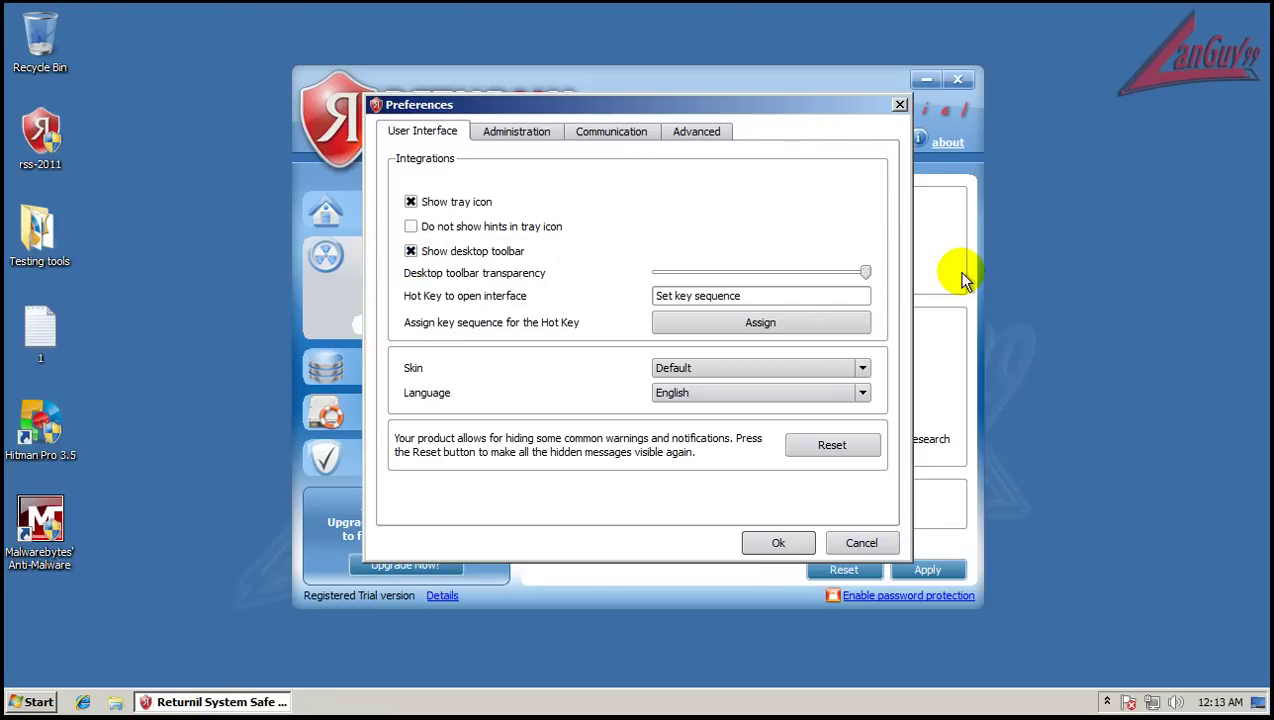
Step: Review the Administration, Communication and Advanced preferences, return to the User Interface preferences and close the dialog without saving
left_click(518, 131)
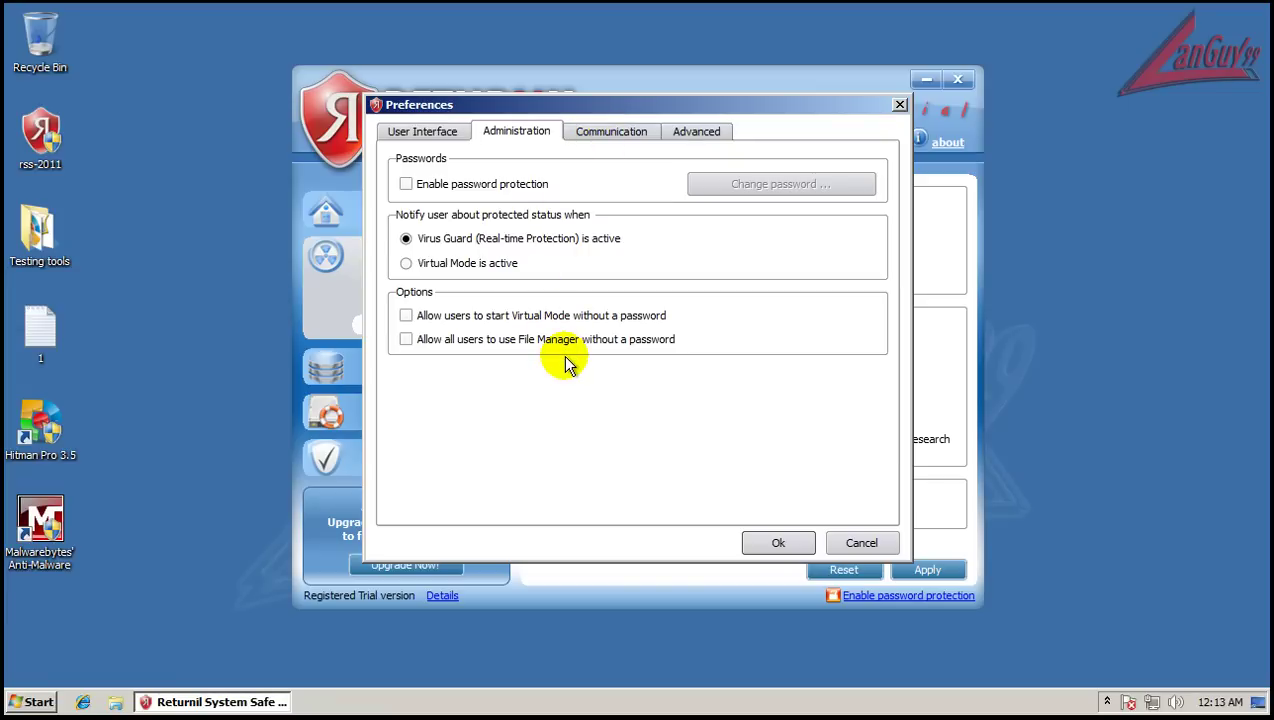
left_click(612, 138)
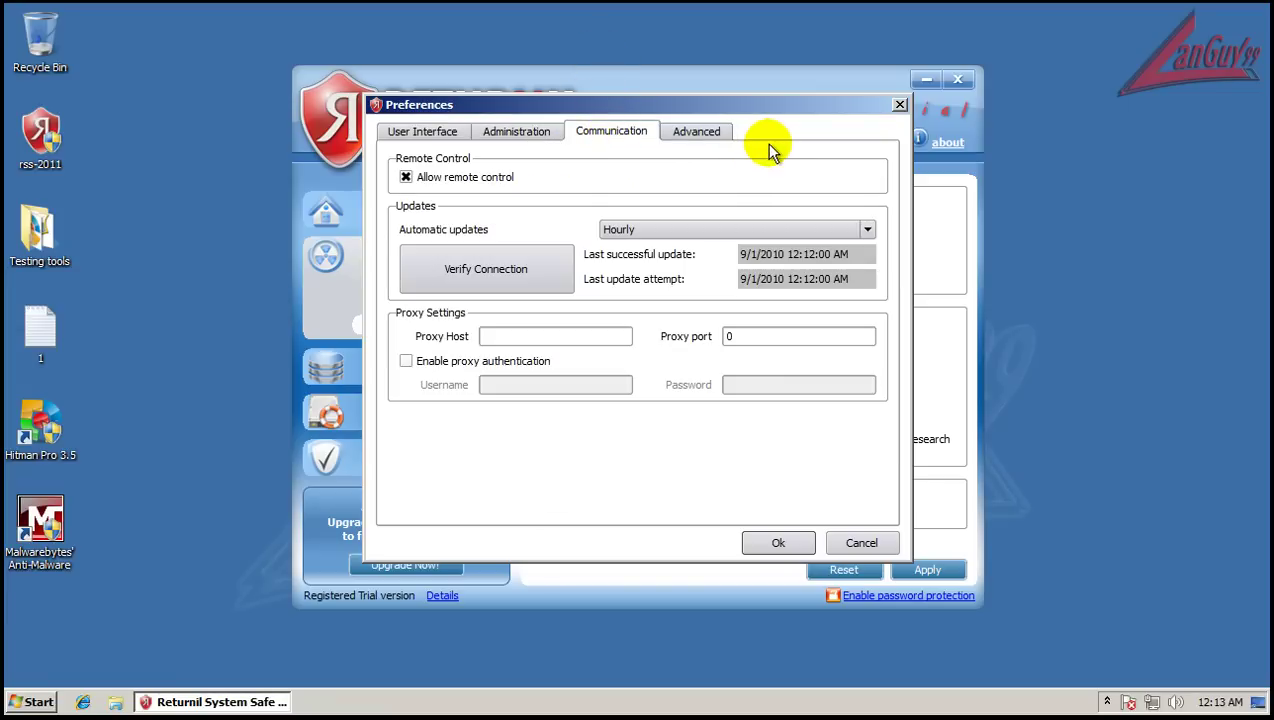
left_click(694, 133)
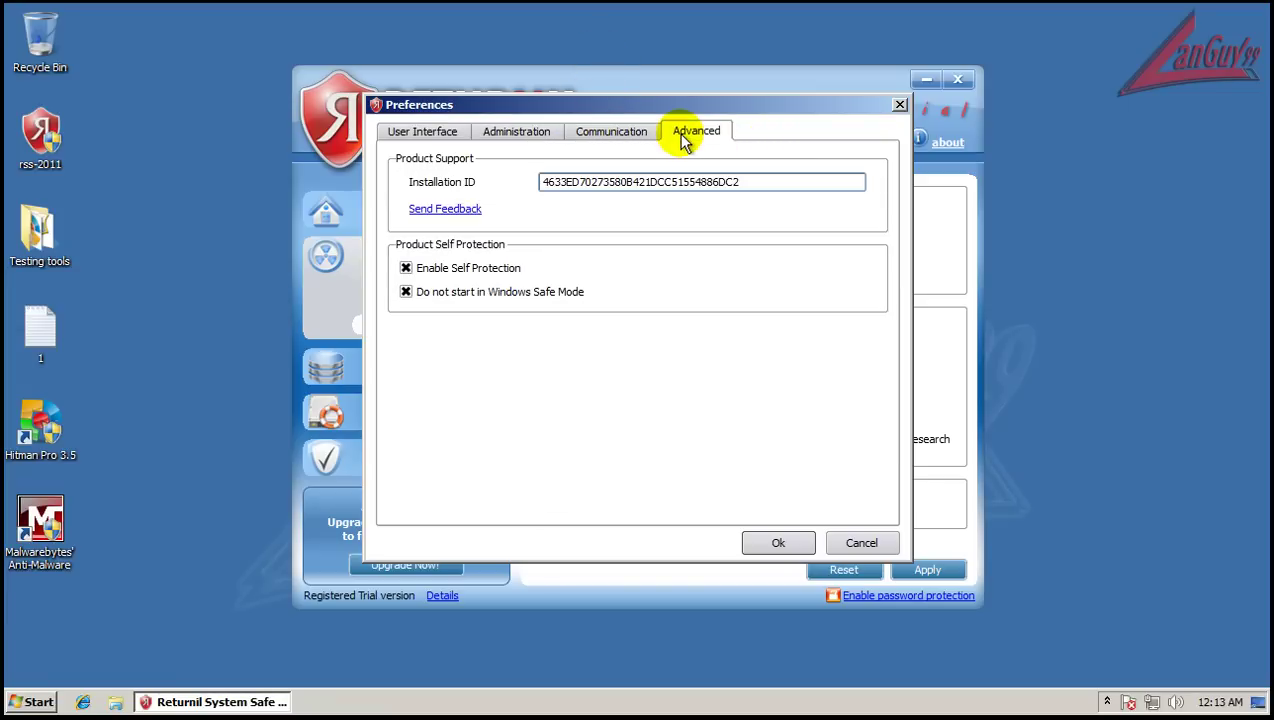
left_click(418, 136)
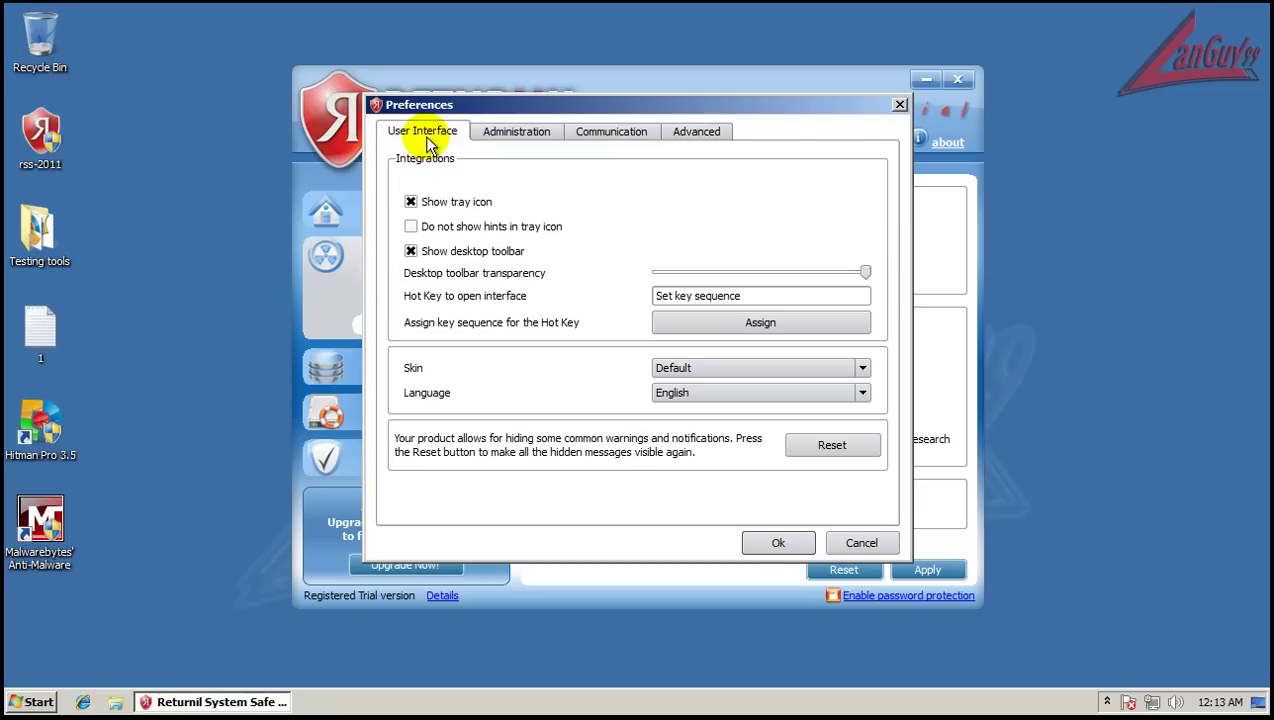
left_click(900, 104)
Step: Examine the Virtual Mode overview, its File Manager, Virtual Disk and Access Real Disk tools, and the Virtual Mode settings
left_click(403, 366)
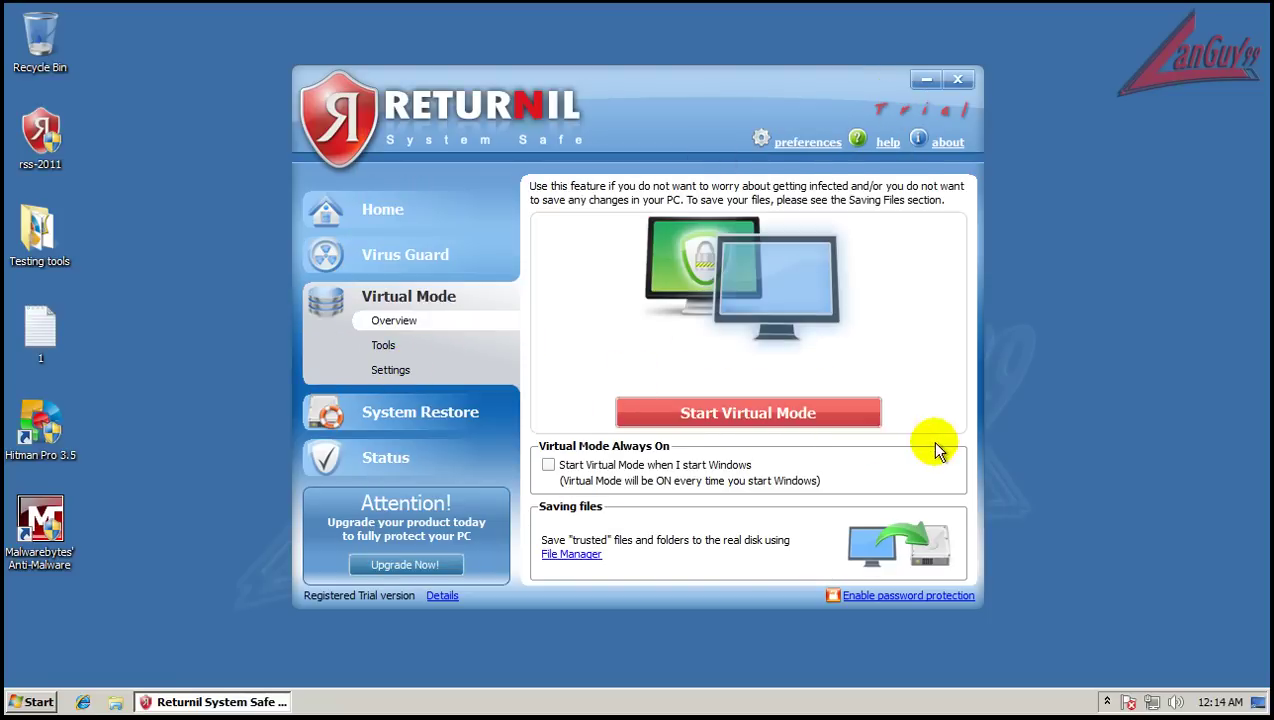
left_click(384, 346)
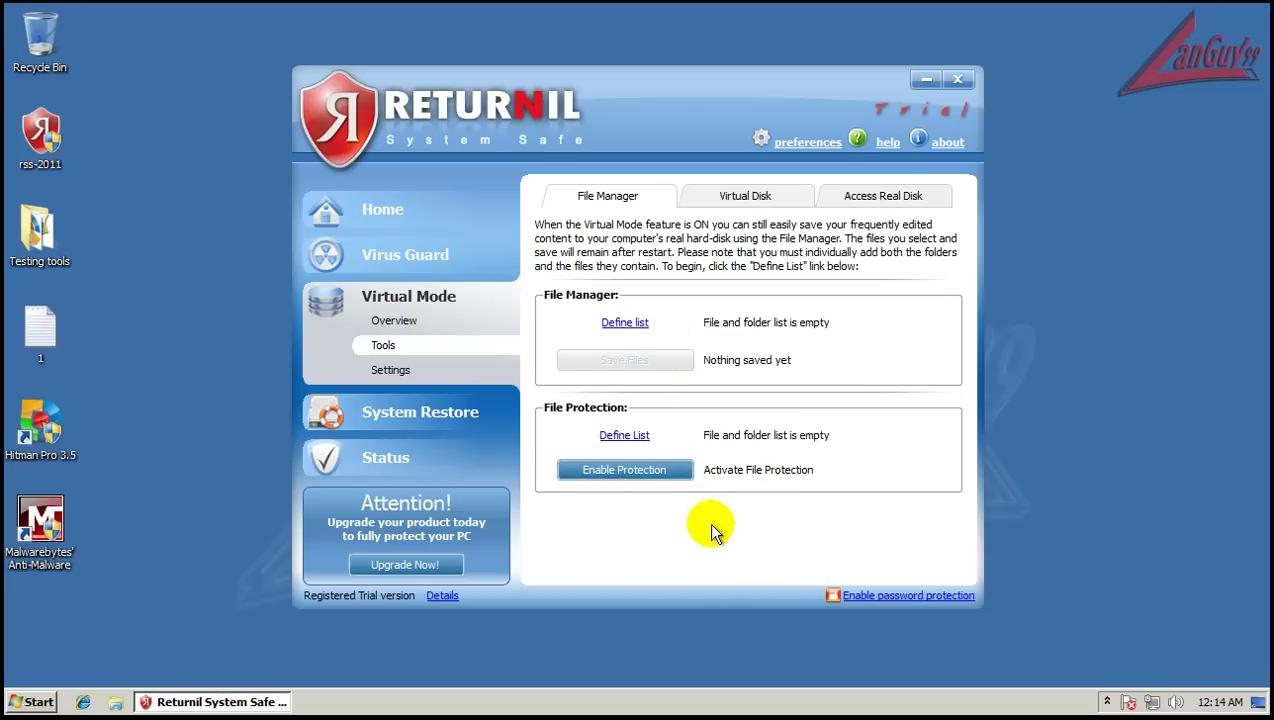
left_click(738, 195)
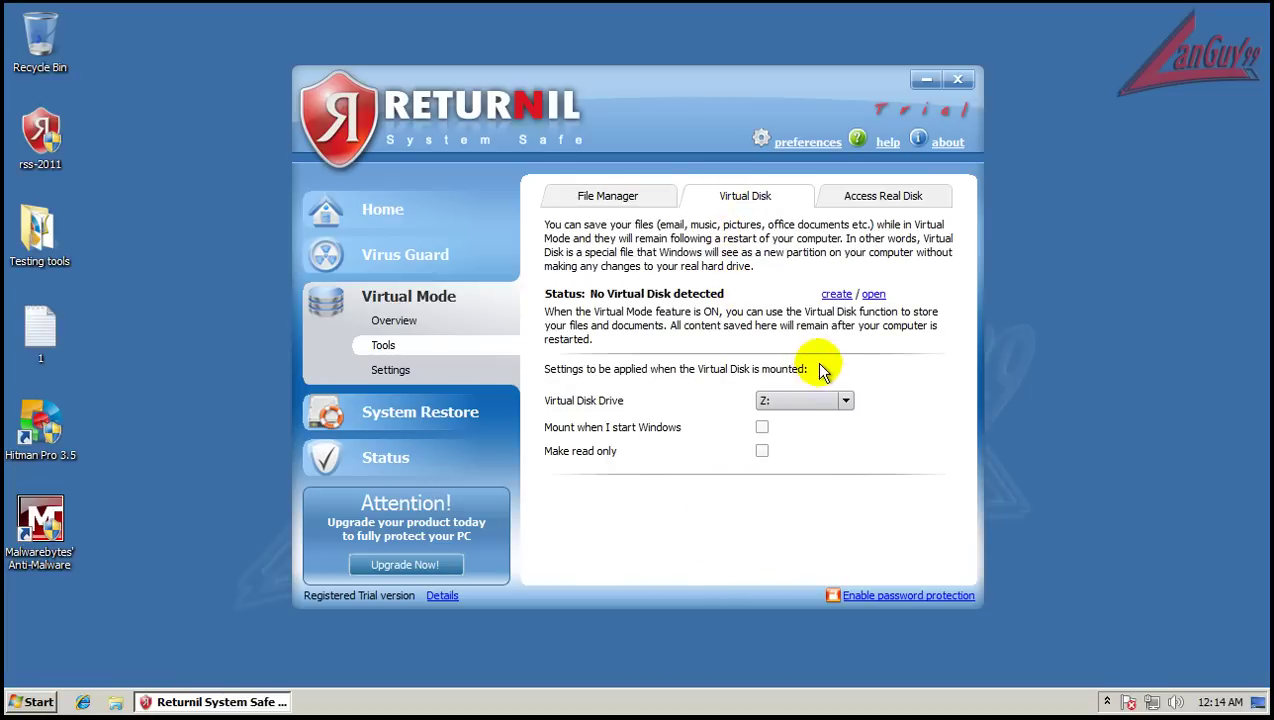
left_click(855, 198)
left_click(745, 200)
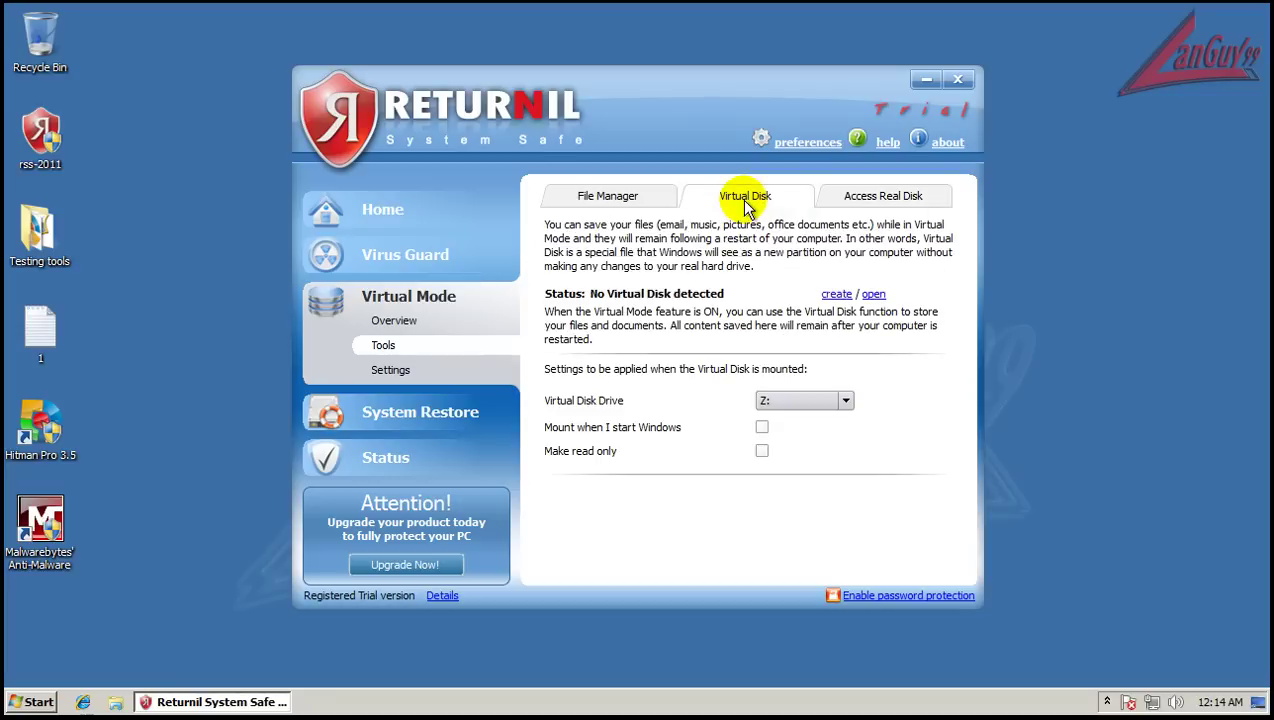
left_click(882, 212)
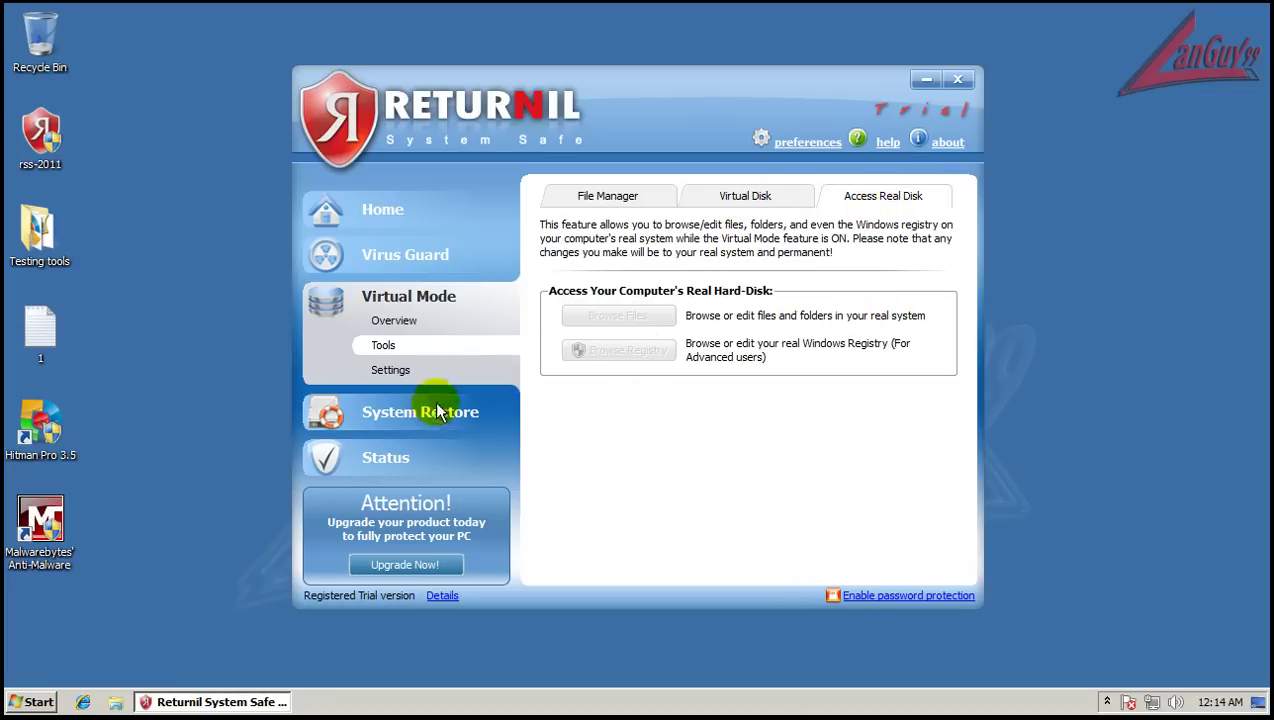
left_click_drag(406, 403, 624, 185)
left_click(333, 381)
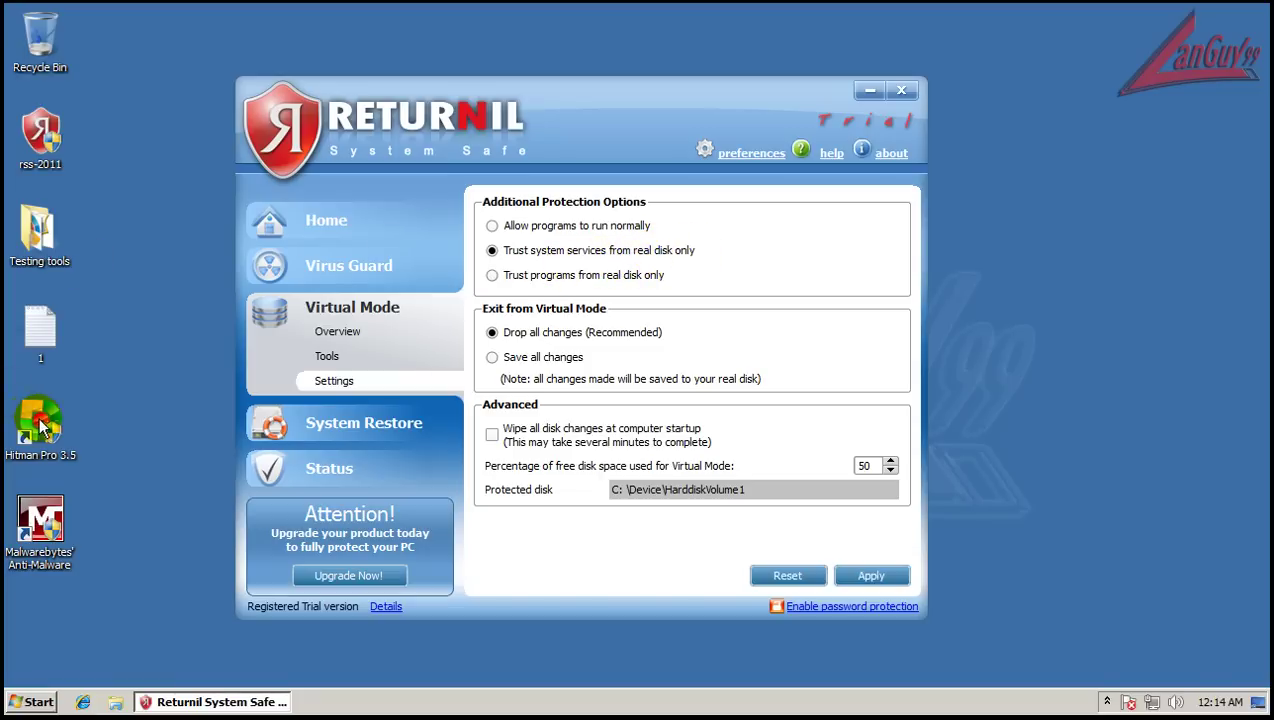
Step: Look through the System Restore overview and settings, the Status page and the Home overview, closing the program window when done
left_click(373, 427)
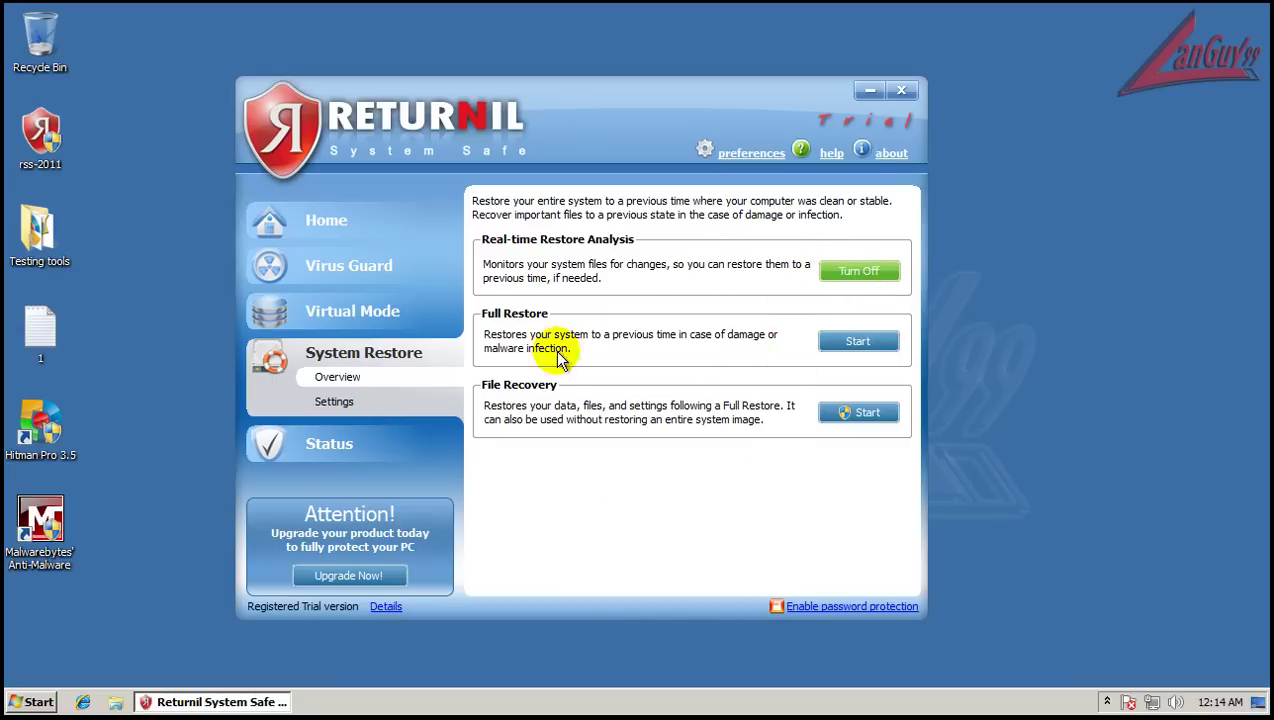
left_click(330, 399)
left_click(340, 450)
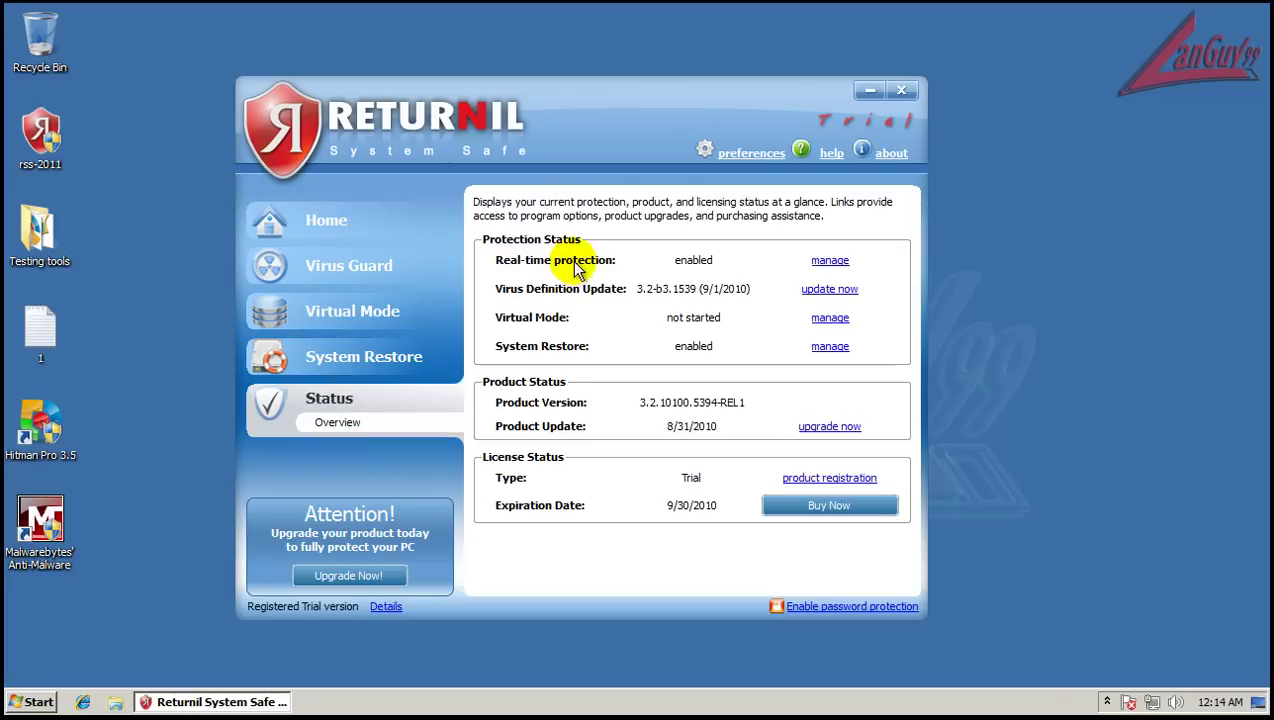
left_click(340, 224)
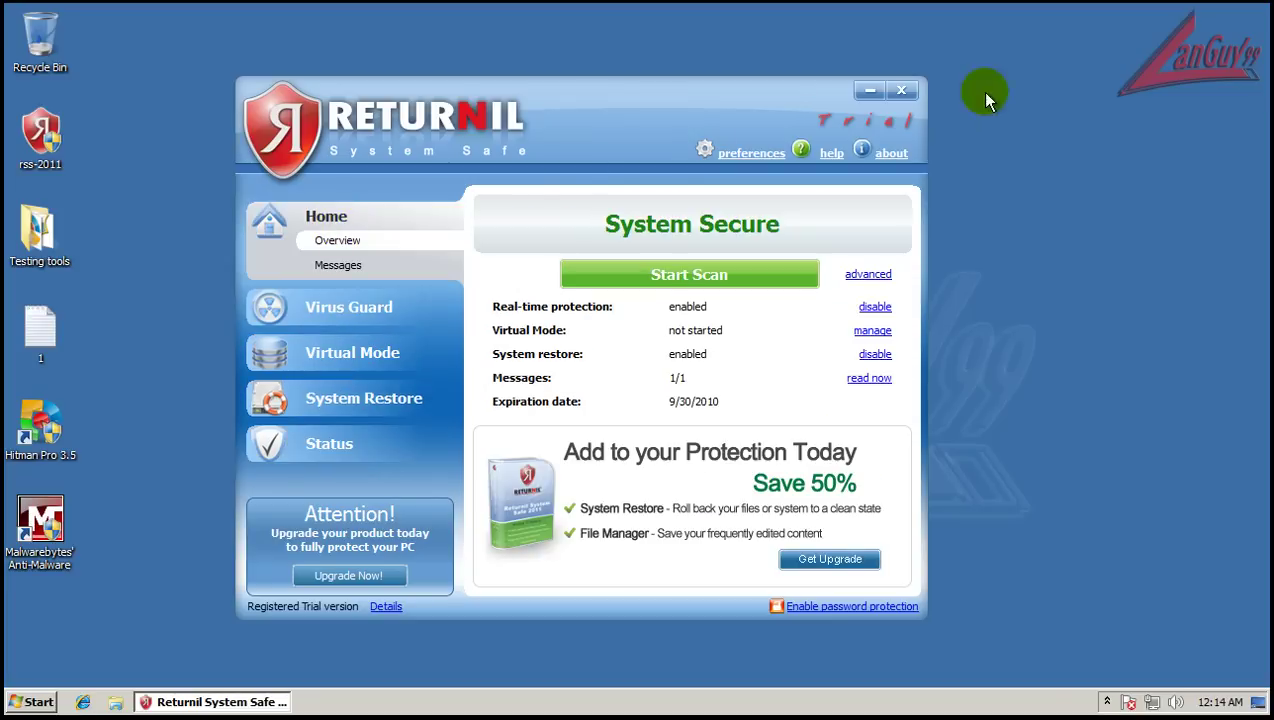
left_click(903, 91)
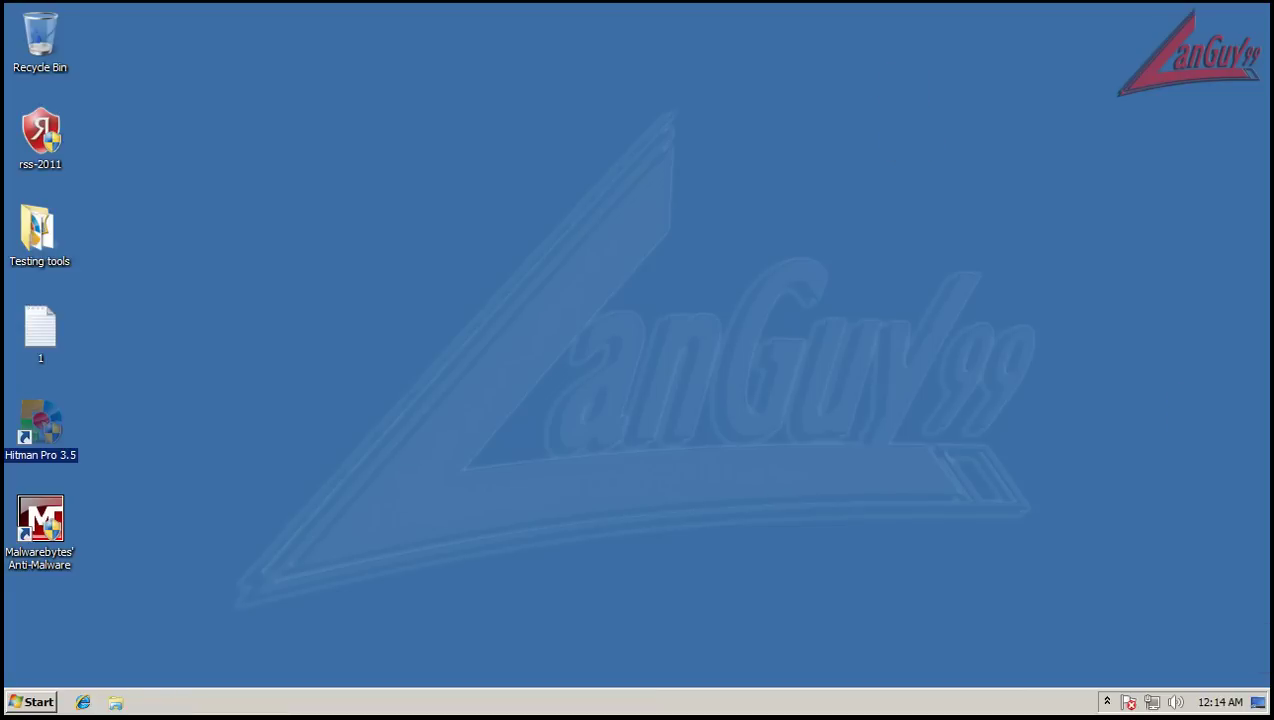